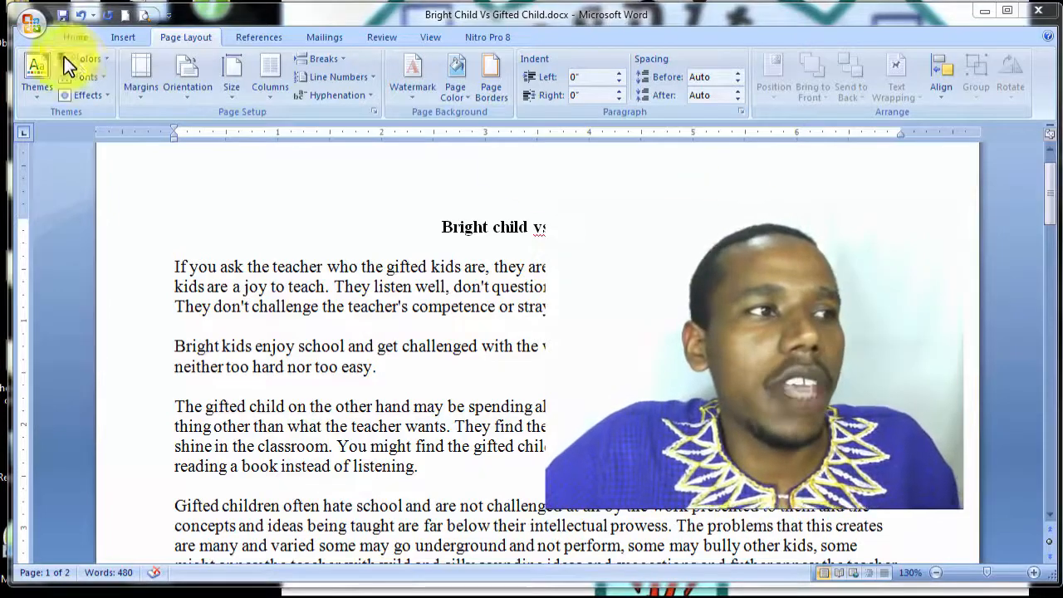
# Look through the file commands and the home, insert, references, mailings, review and view command groups, finishing with the page layout commands
pyautogui.click(30, 26)
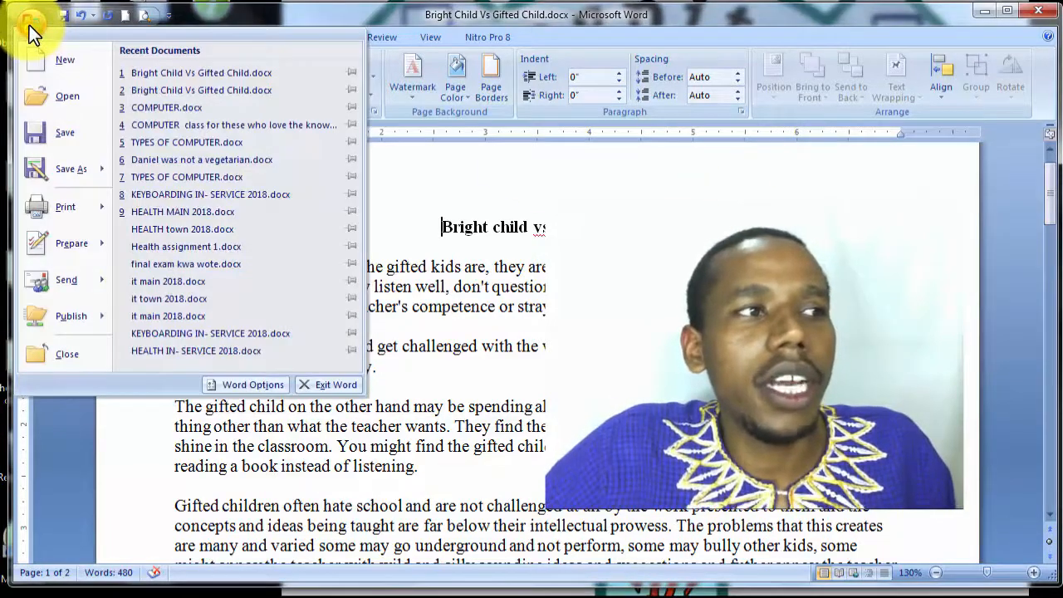
pyautogui.click(421, 172)
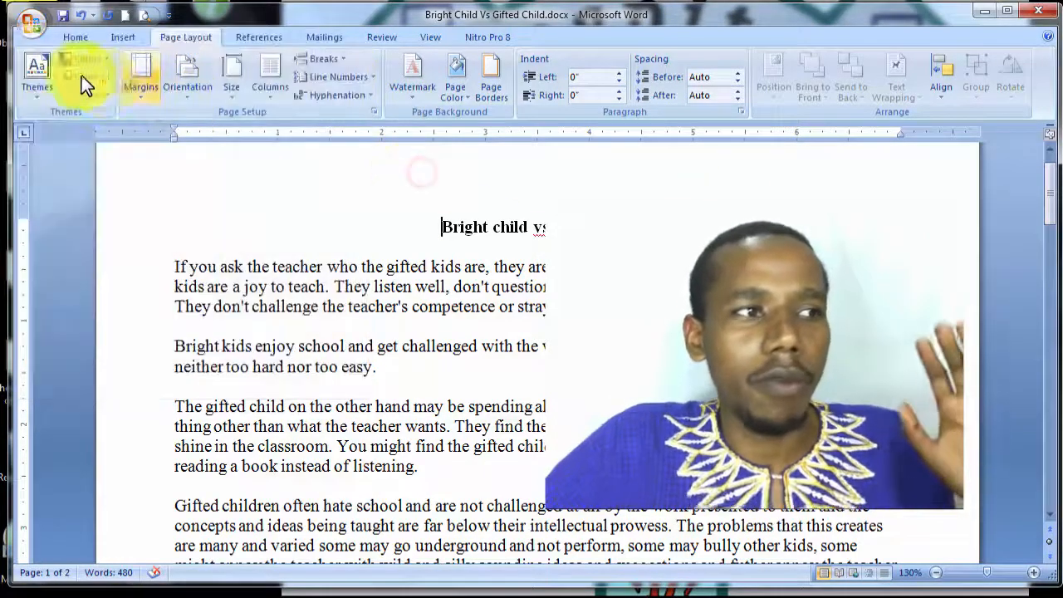
pyautogui.click(69, 37)
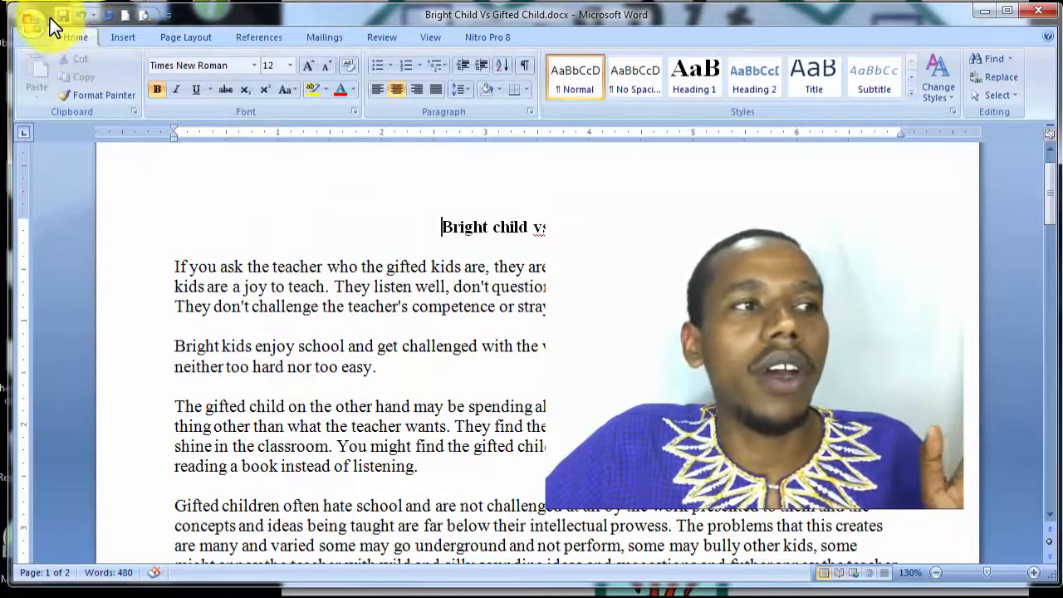
pyautogui.click(113, 35)
pyautogui.click(187, 36)
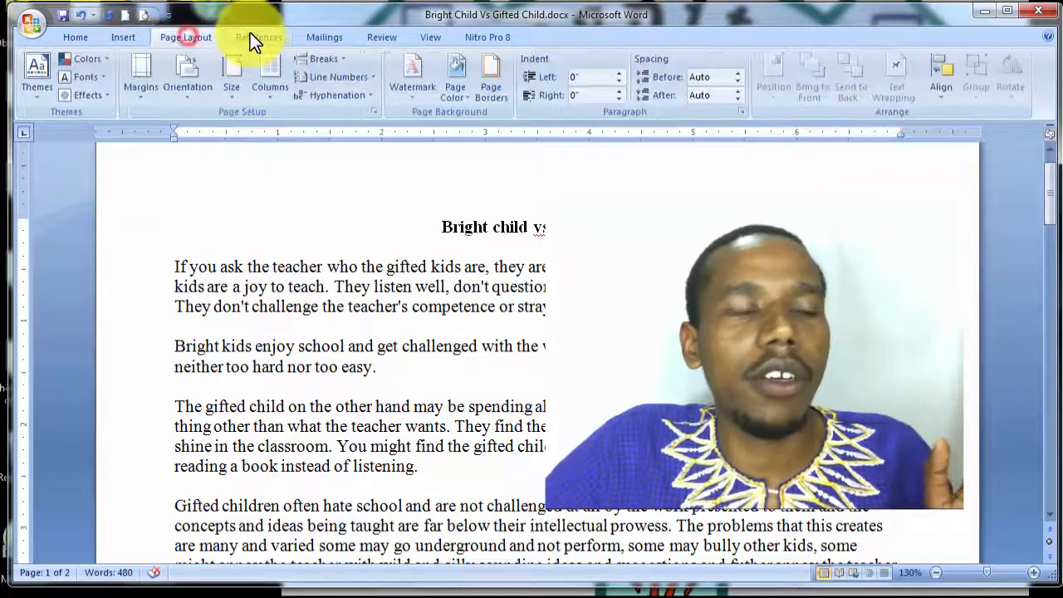
pyautogui.click(253, 34)
pyautogui.click(310, 35)
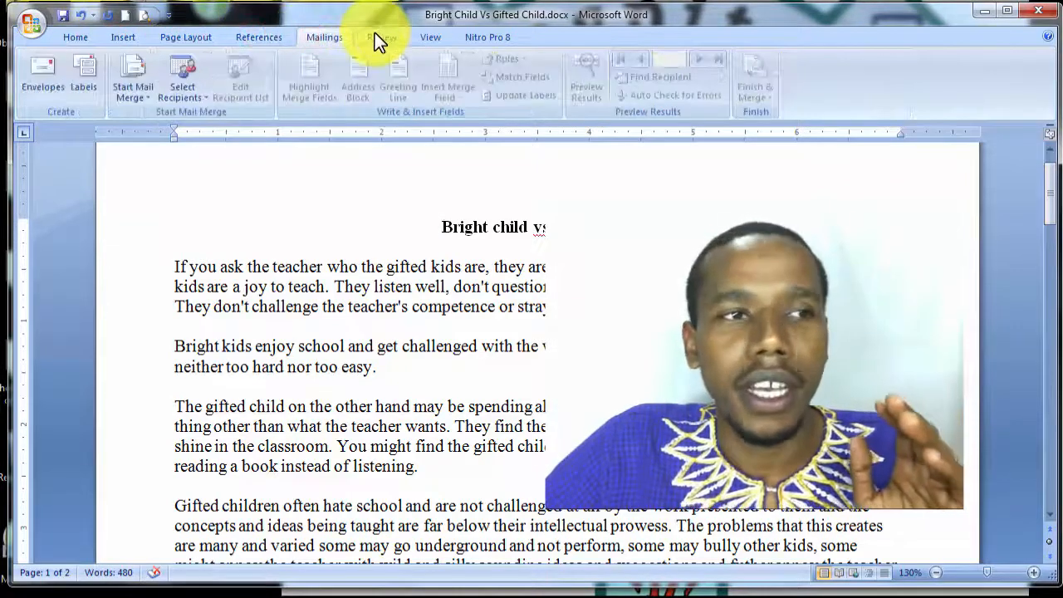
pyautogui.click(375, 32)
pyautogui.click(430, 37)
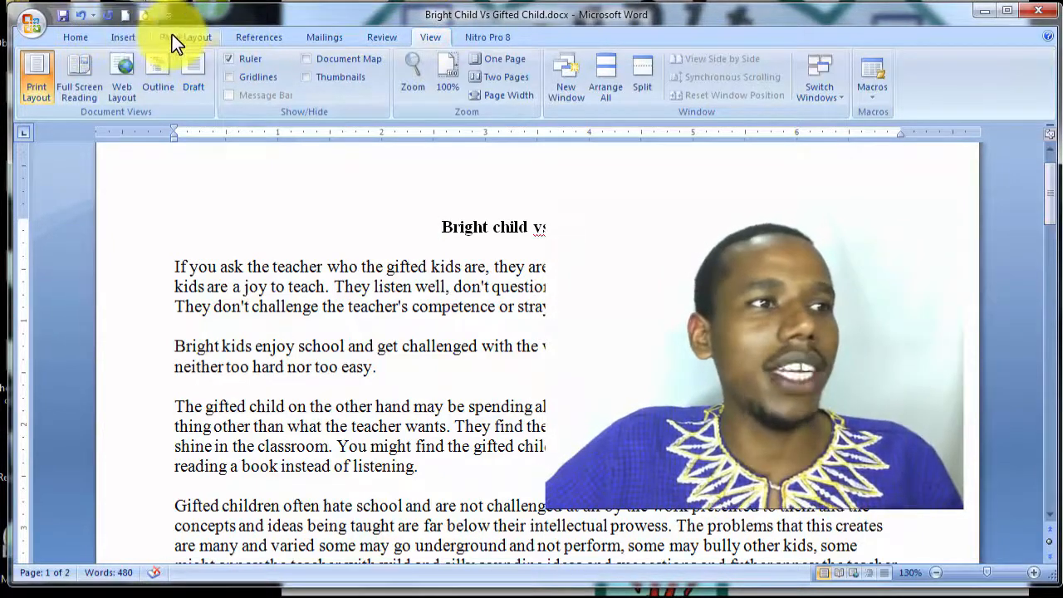
pyautogui.click(73, 37)
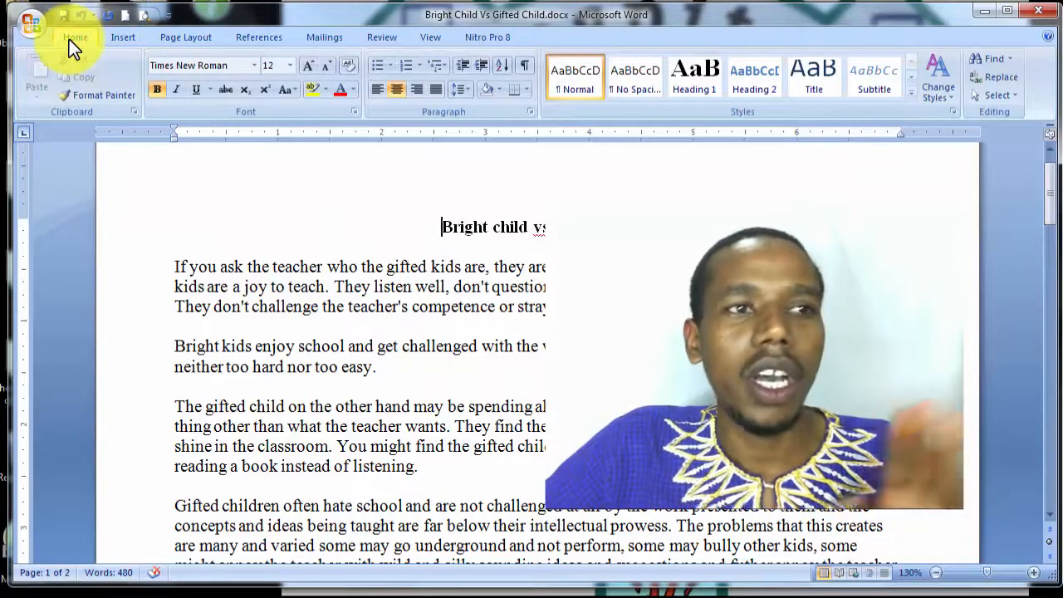
pyautogui.click(123, 36)
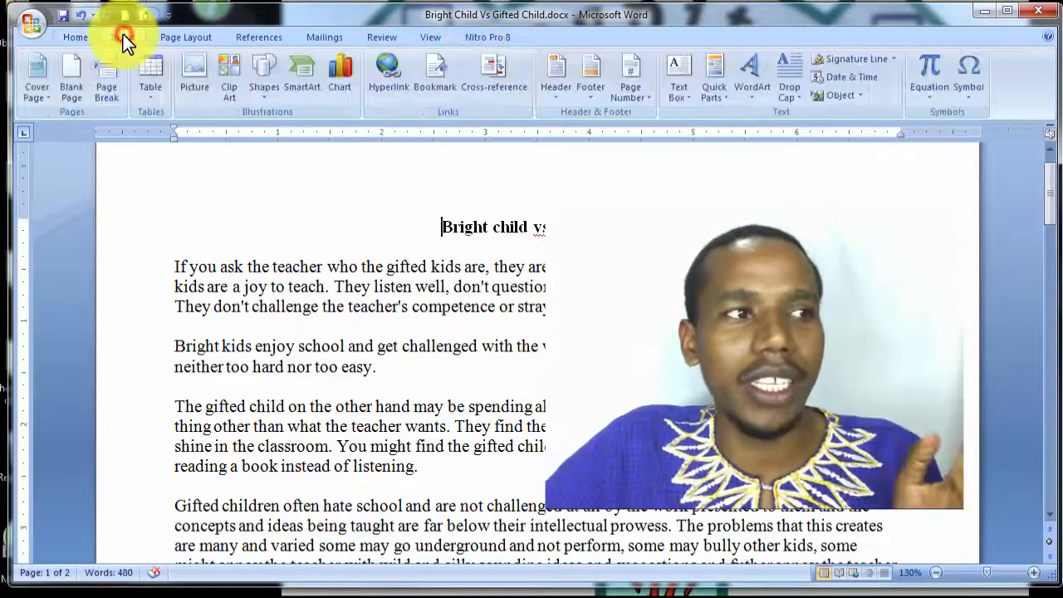
pyautogui.click(185, 38)
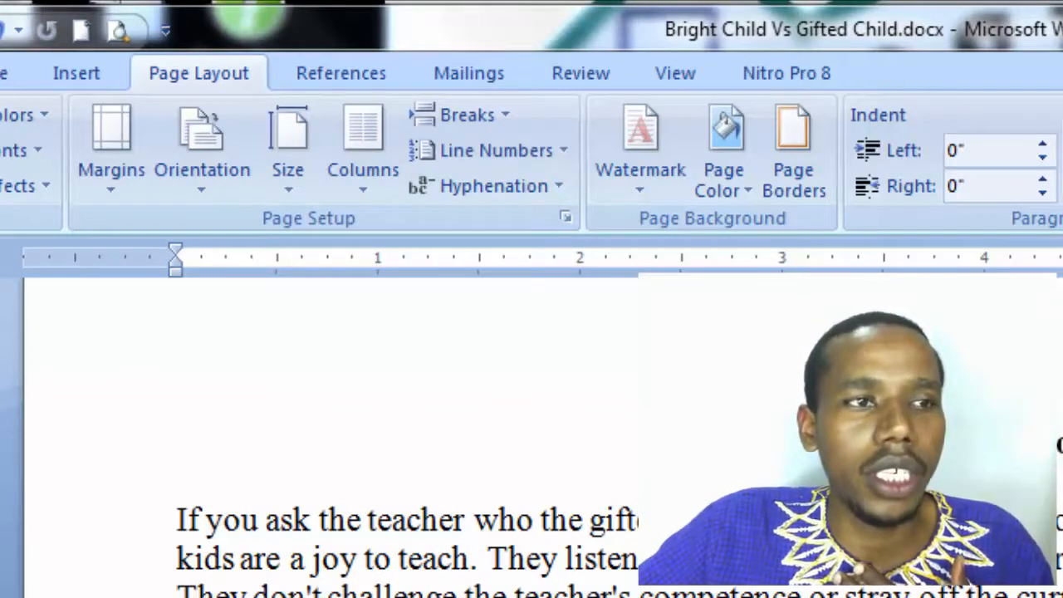
# Review the Portrait and Landscape page orientation options, keeping the document in Portrait
pyautogui.click(193, 189)
pyautogui.click(190, 191)
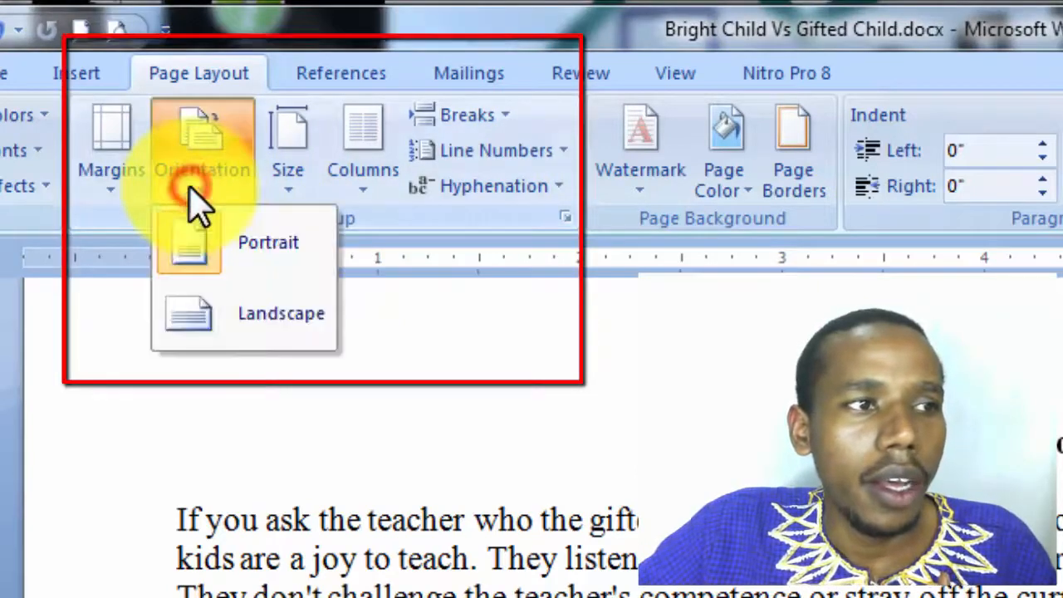
pyautogui.click(194, 246)
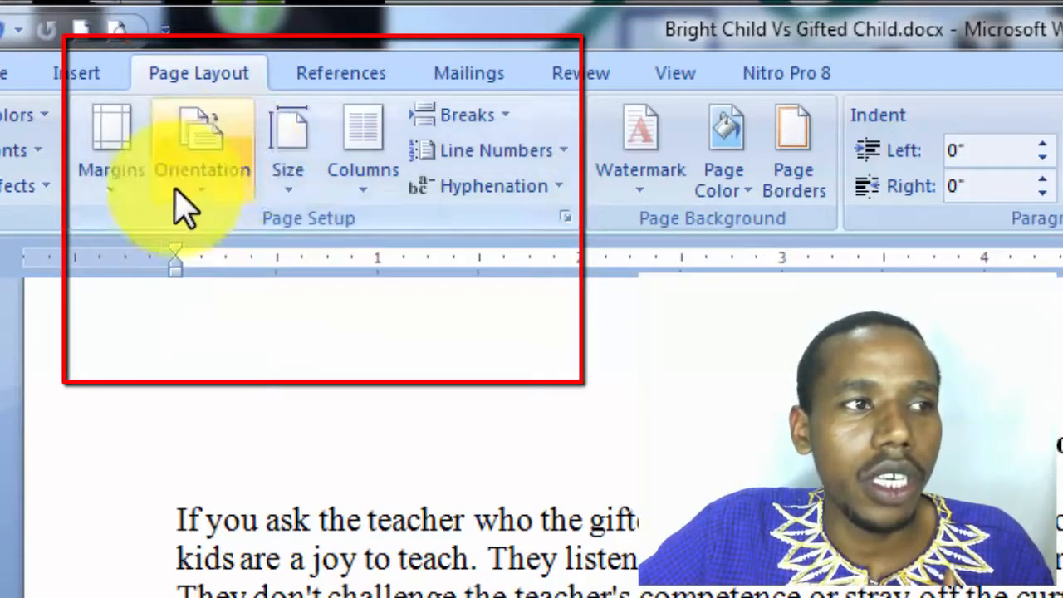
pyautogui.click(182, 185)
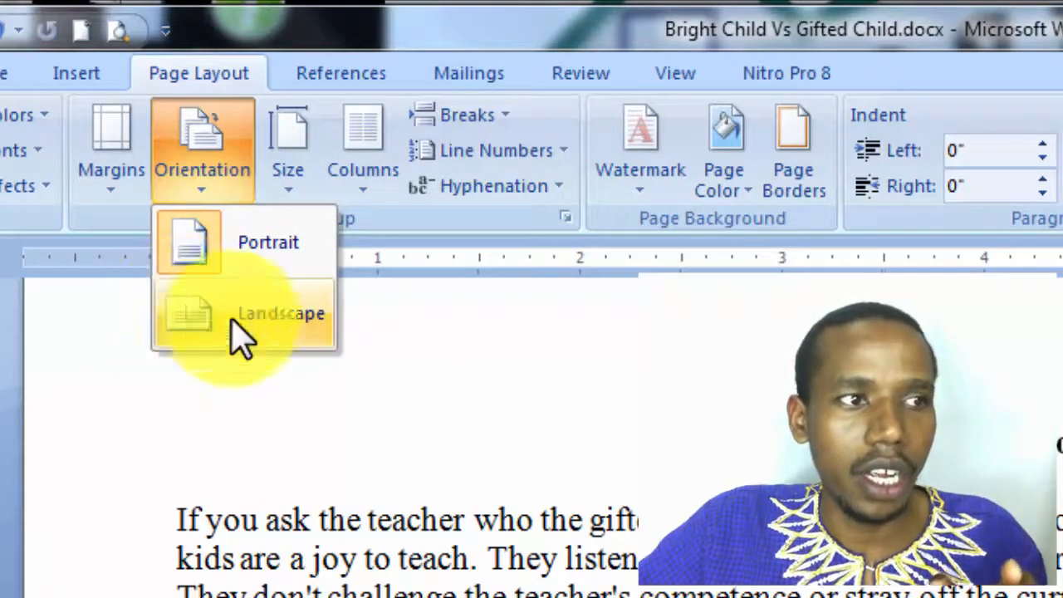
pyautogui.click(467, 357)
pyautogui.click(200, 191)
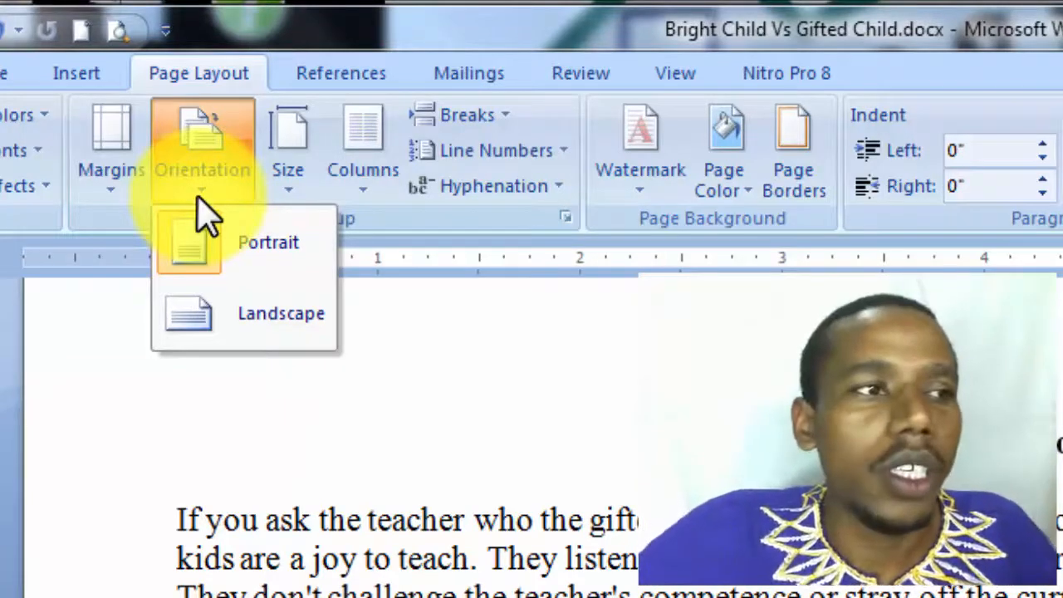
pyautogui.click(490, 587)
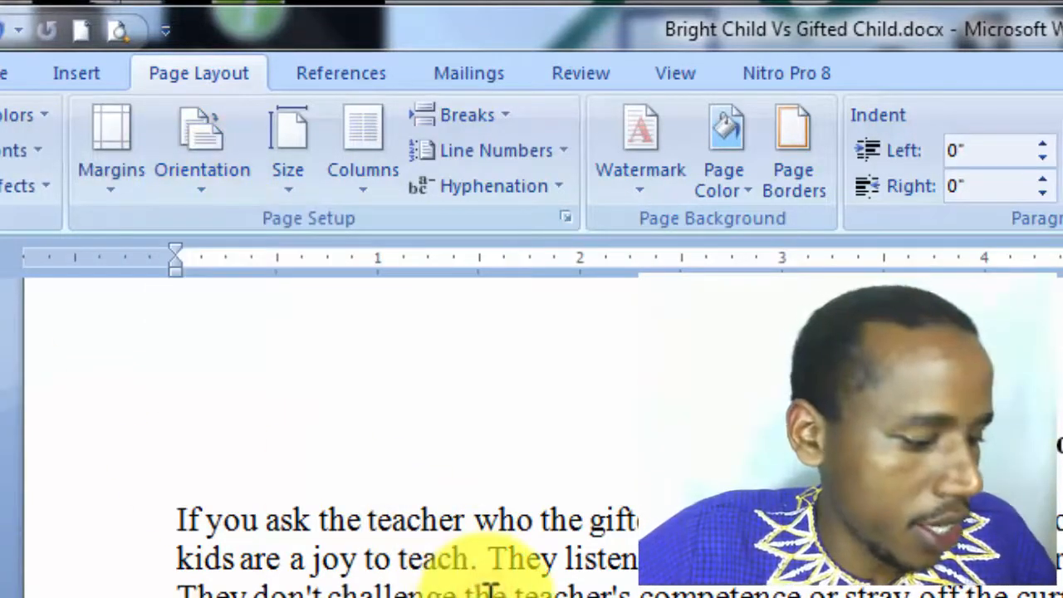
# Select the whole document and change its page orientation to Landscape, viewing both pages together
pyautogui.hotkey('ctrl', 'a')
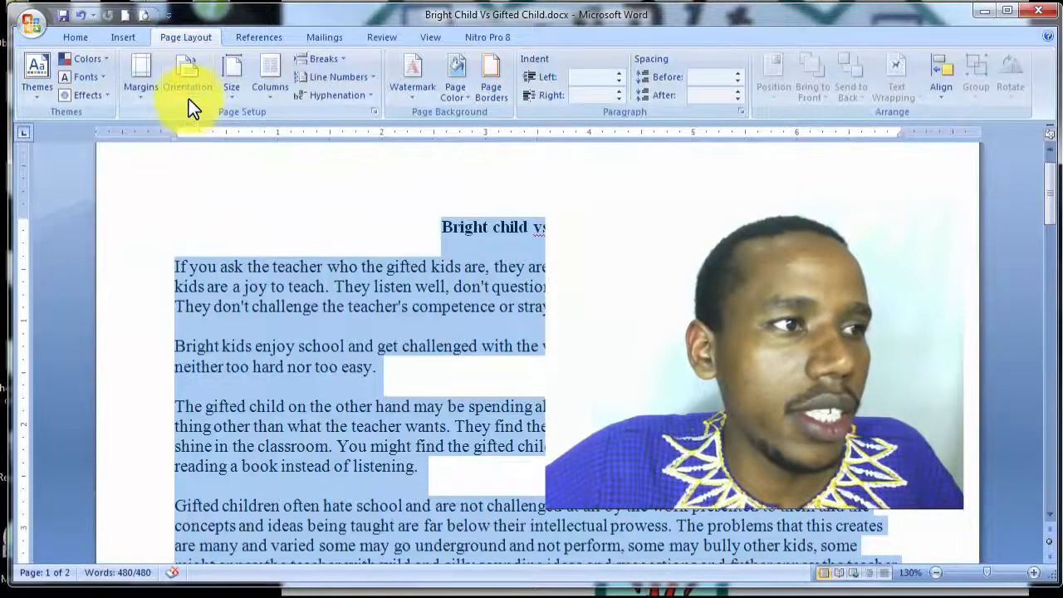
pyautogui.click(64, 39)
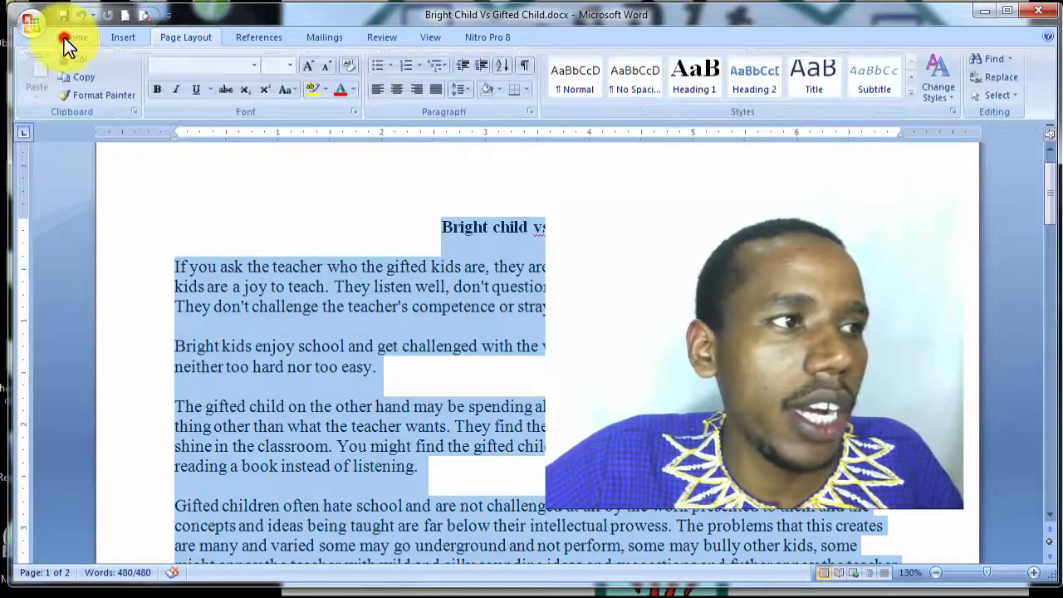
pyautogui.click(176, 37)
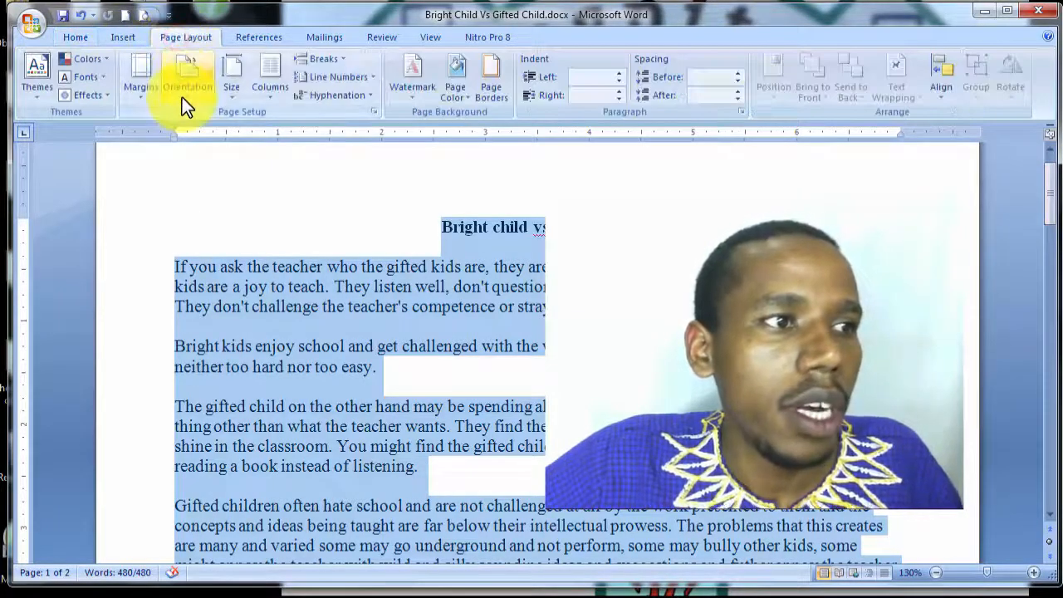
pyautogui.click(183, 97)
pyautogui.click(200, 160)
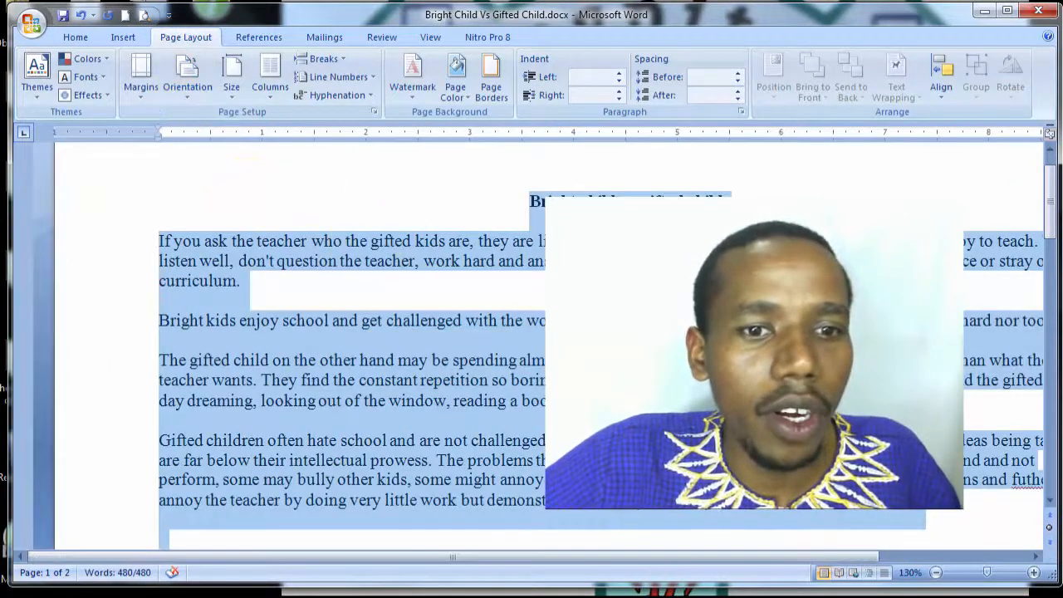
pyautogui.click(934, 573)
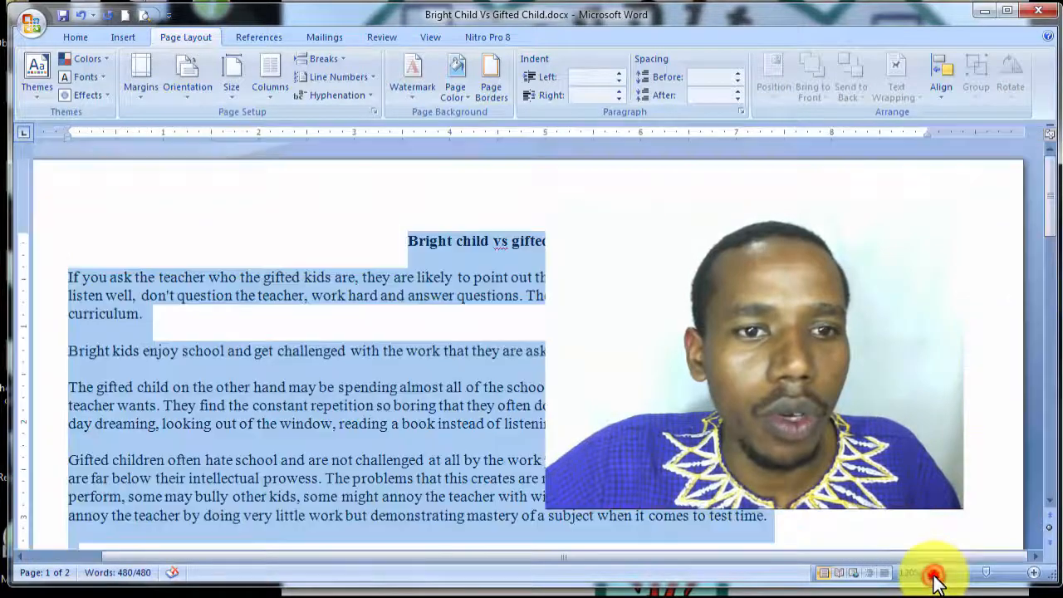
pyautogui.click(933, 573)
pyautogui.click(934, 573)
pyautogui.click(934, 573)
pyautogui.click(934, 573)
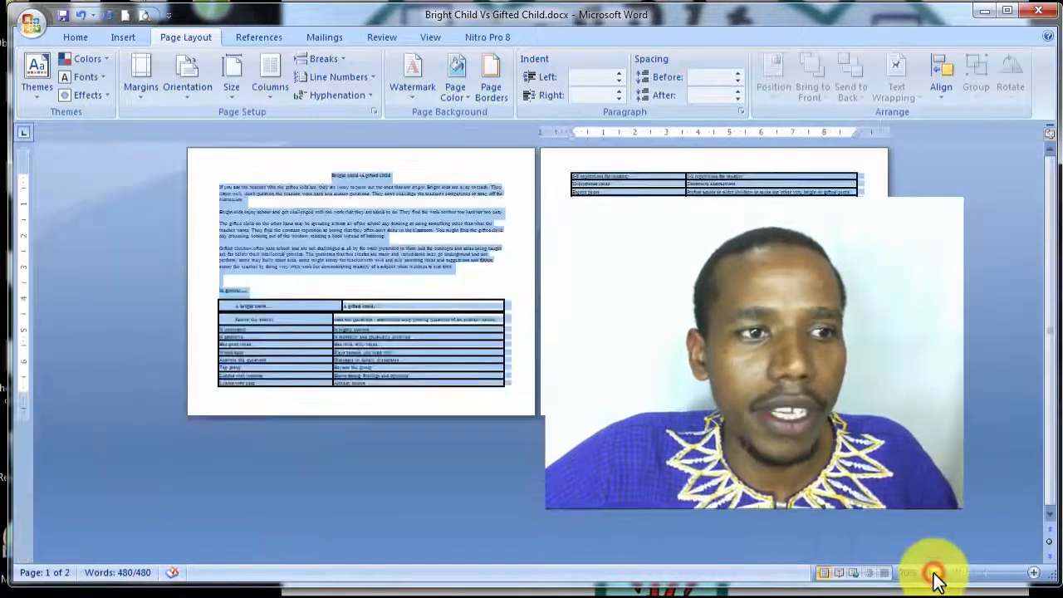
# Deselect the text and set the page orientation to Portrait
pyautogui.click(810, 366)
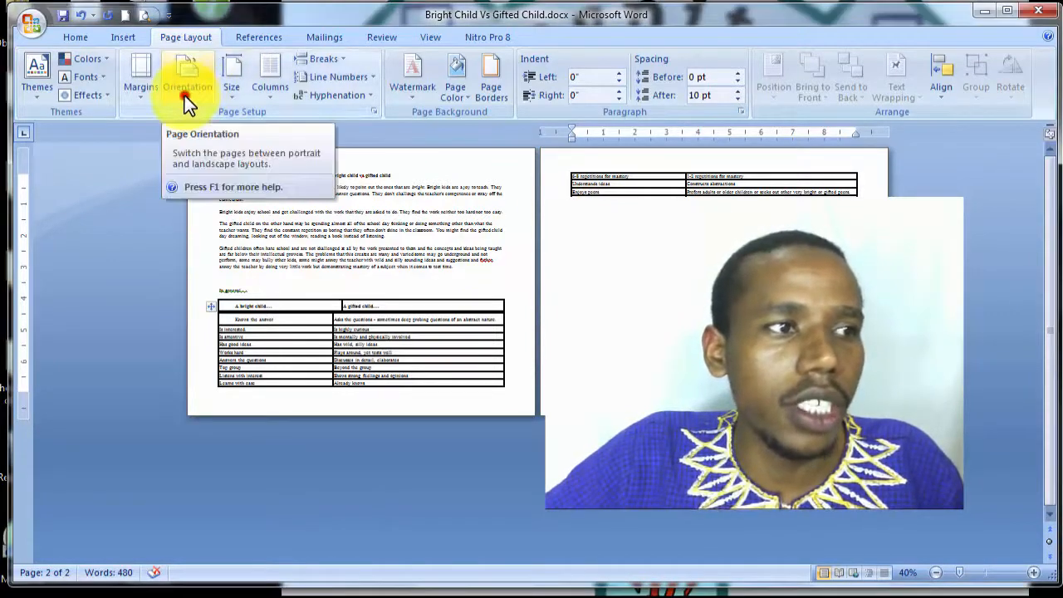
pyautogui.click(184, 95)
pyautogui.click(186, 125)
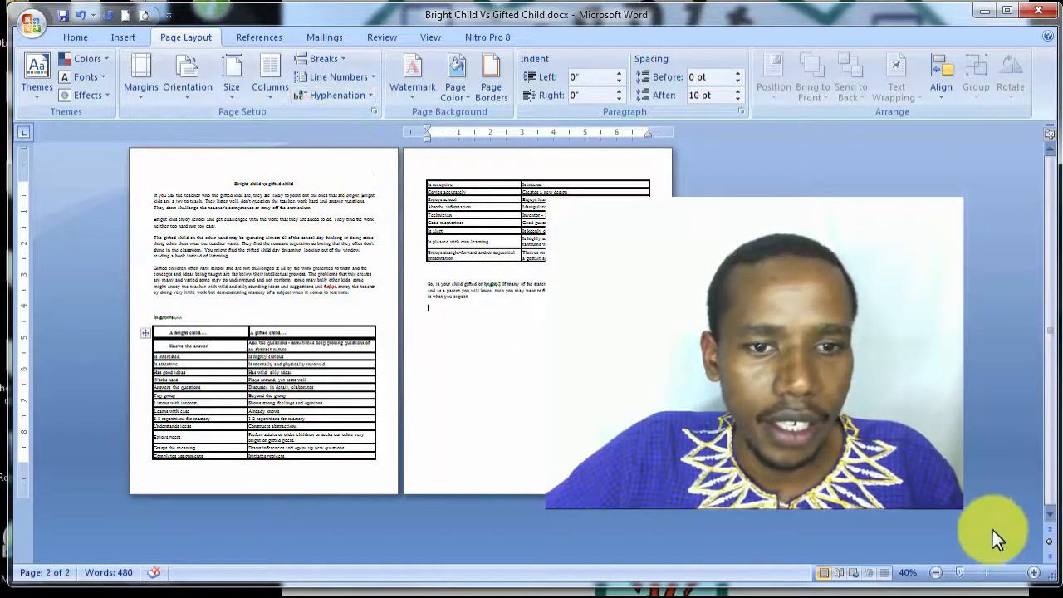
# Examine the portrait layout of the document up close, and with both pages side by side at 30% zoom
pyautogui.click(1035, 572)
pyautogui.click(1034, 572)
pyautogui.click(1034, 572)
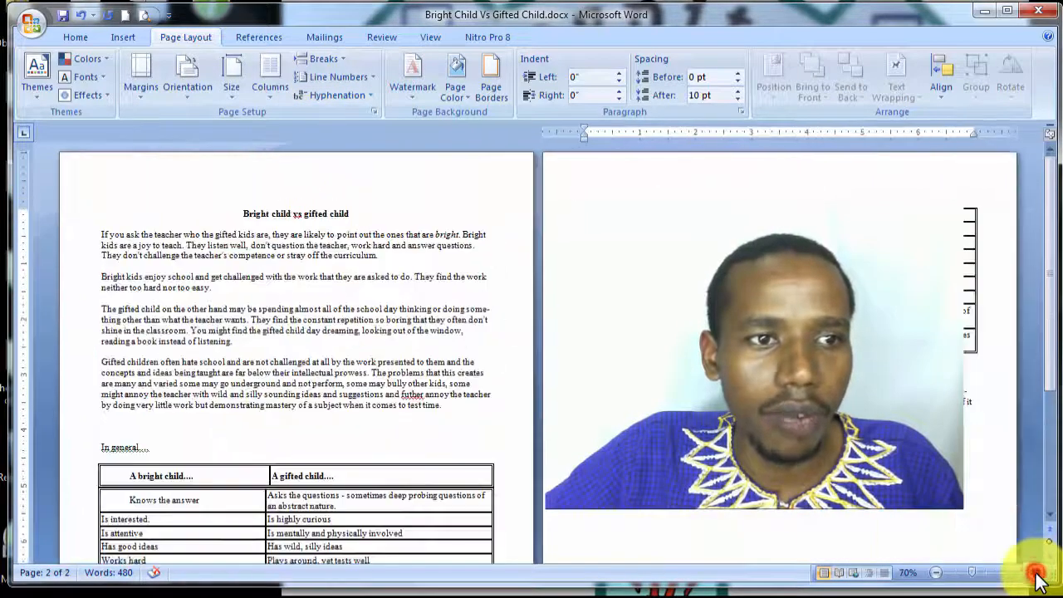
pyautogui.click(1034, 572)
pyautogui.click(1035, 572)
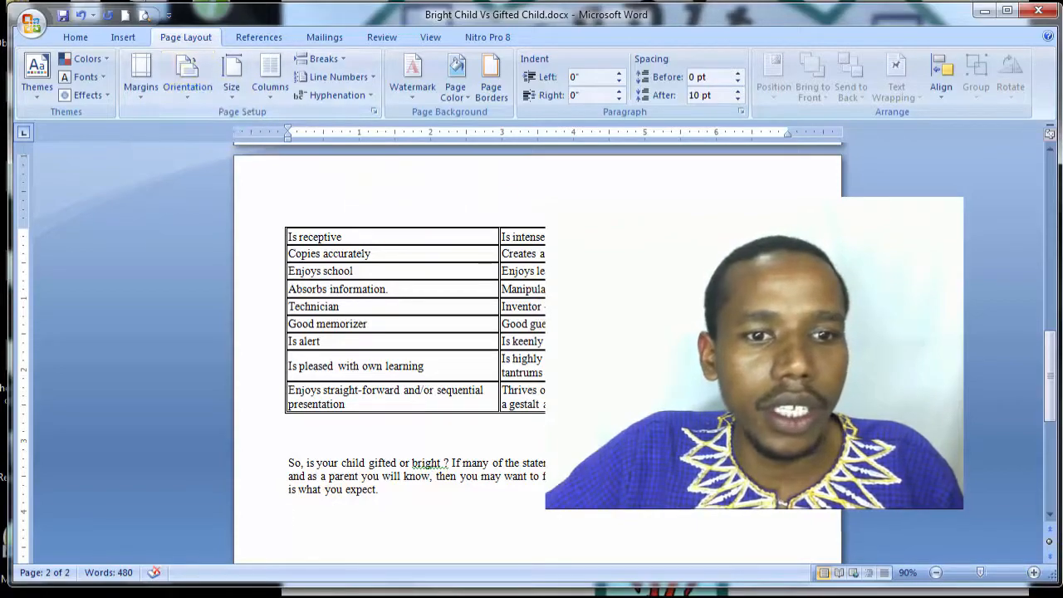
pyautogui.click(936, 572)
pyautogui.click(935, 572)
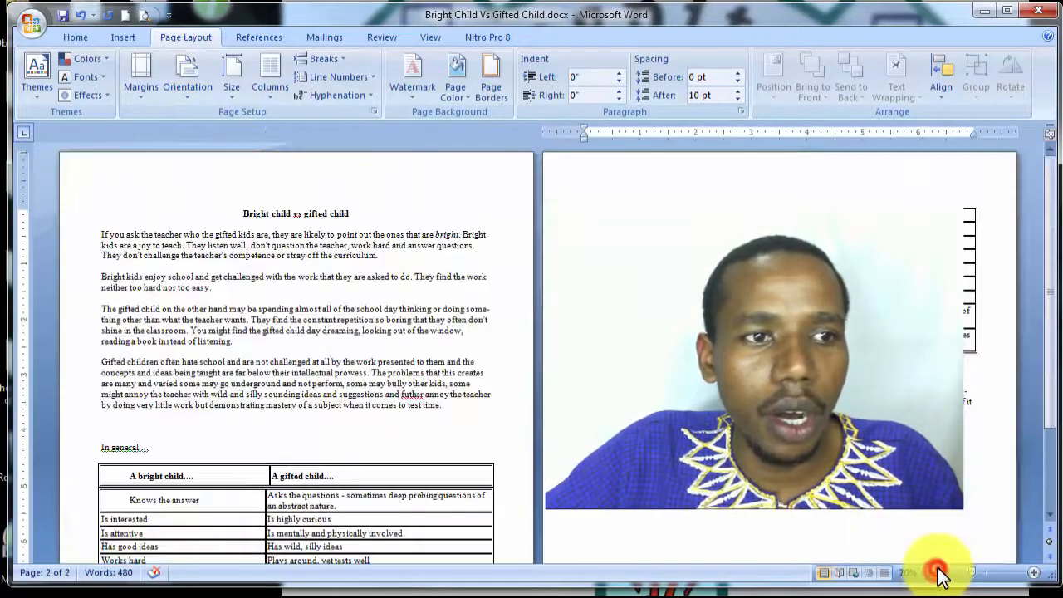
pyautogui.click(936, 572)
pyautogui.click(935, 572)
pyautogui.click(936, 572)
pyautogui.click(936, 572)
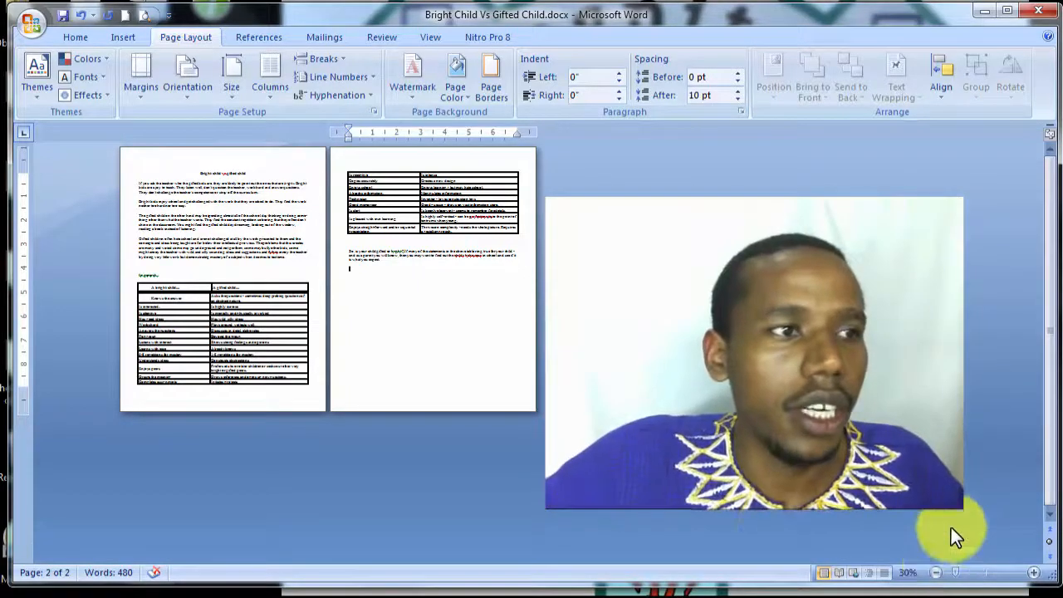
# Select the whole document and apply the Letter paper size, 8.5" x 11"
pyautogui.click(244, 280)
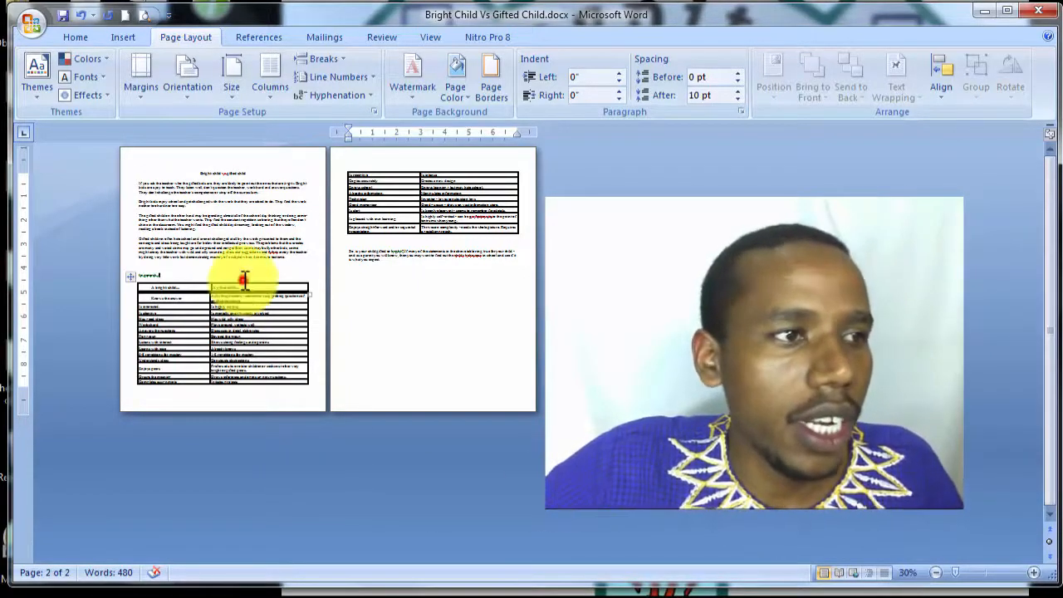
pyautogui.hotkey('ctrl', 'a')
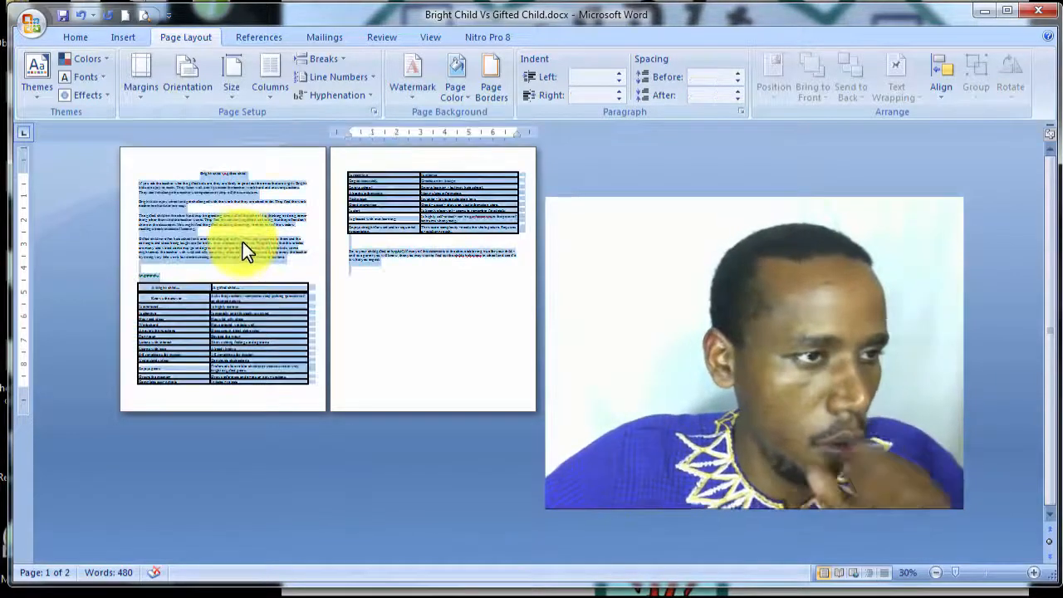
pyautogui.click(239, 90)
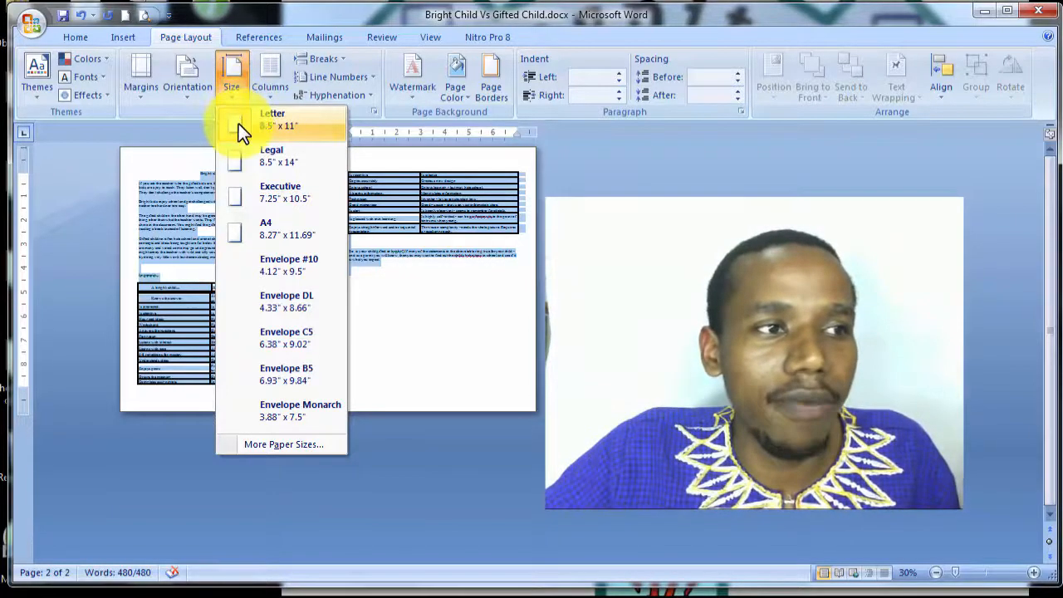
pyautogui.click(238, 124)
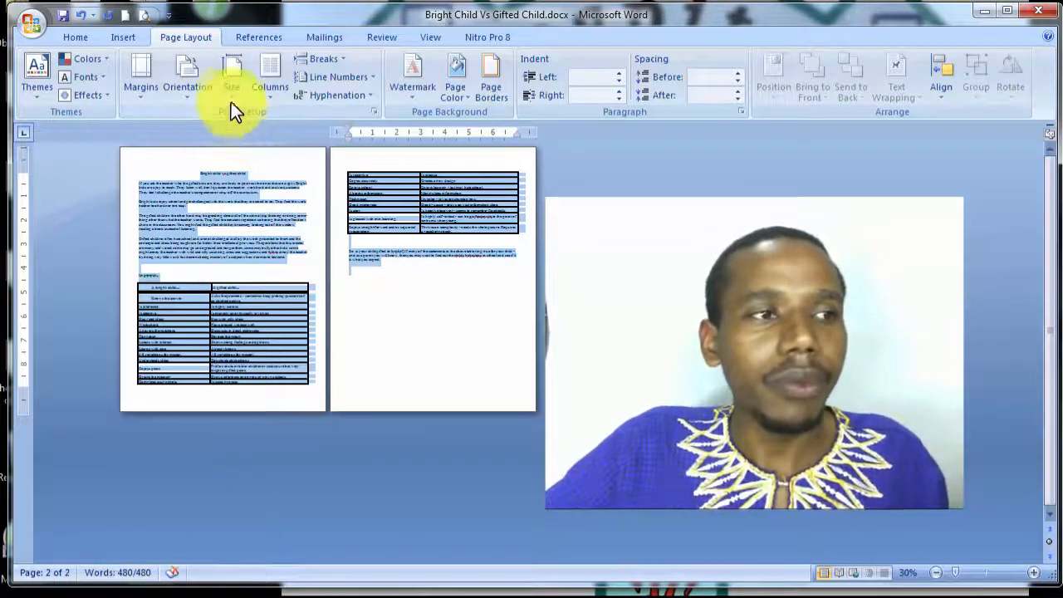
# Try the Legal paper size, 8.5" x 14", on the selected document and return it to Letter, 8.5" x 11"
pyautogui.click(230, 95)
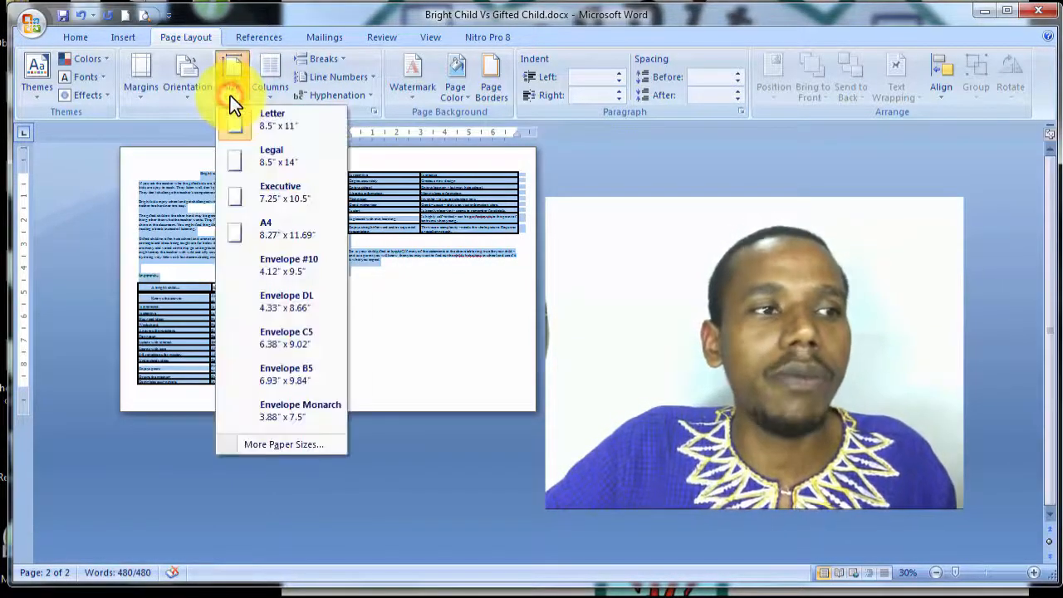
pyautogui.click(241, 162)
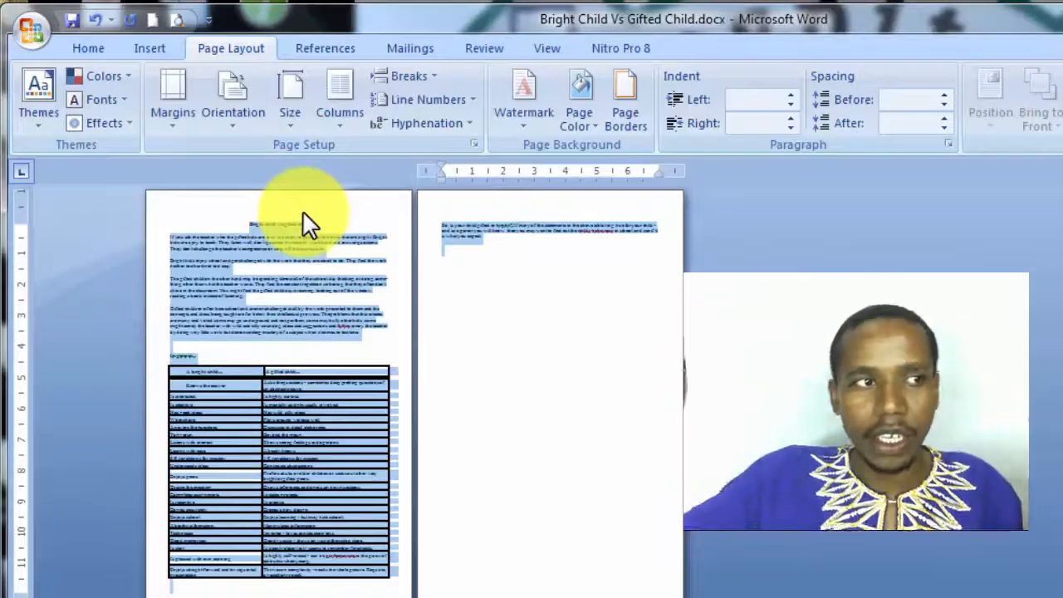
pyautogui.click(288, 126)
pyautogui.click(313, 161)
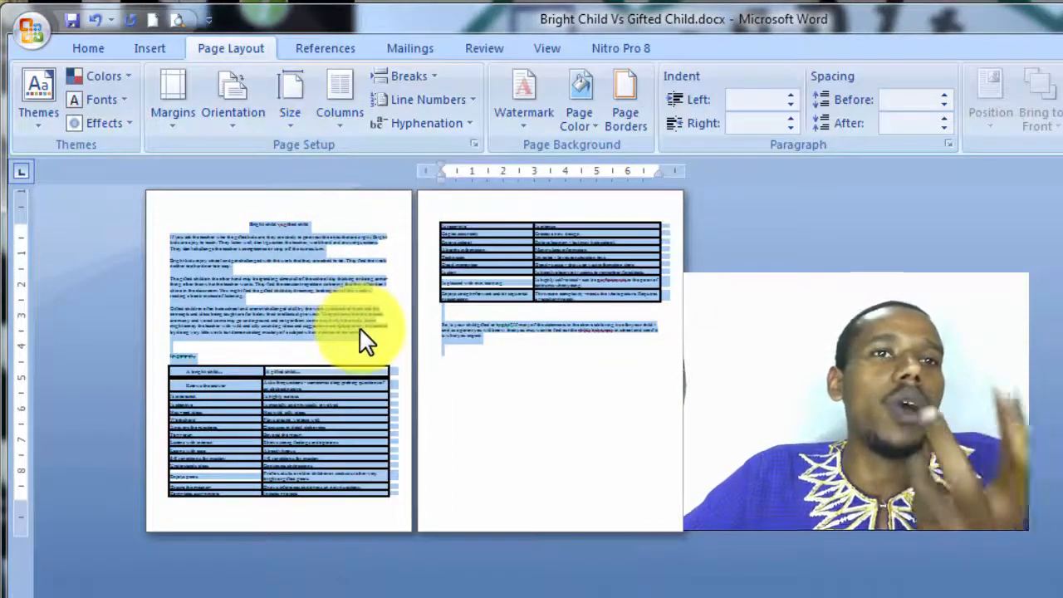
# Set the selected document's paper size to Legal, 8.5" x 14"
pyautogui.click(293, 119)
pyautogui.click(323, 202)
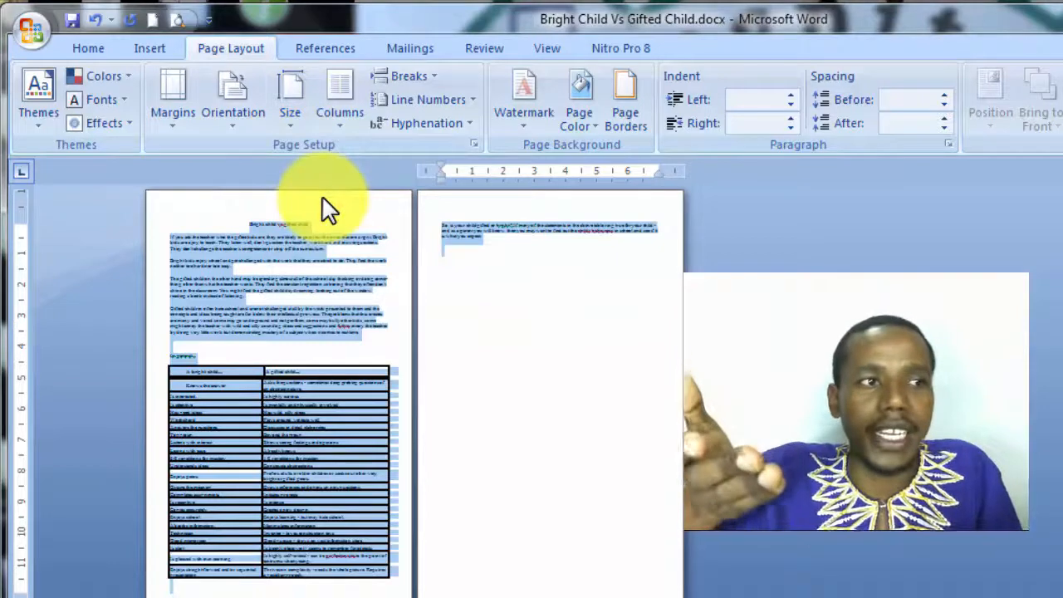
# Try the Executive paper size, 7.25" x 10.5", on the selected document and replace it with A4, 8.27" x 11.69"
pyautogui.click(291, 124)
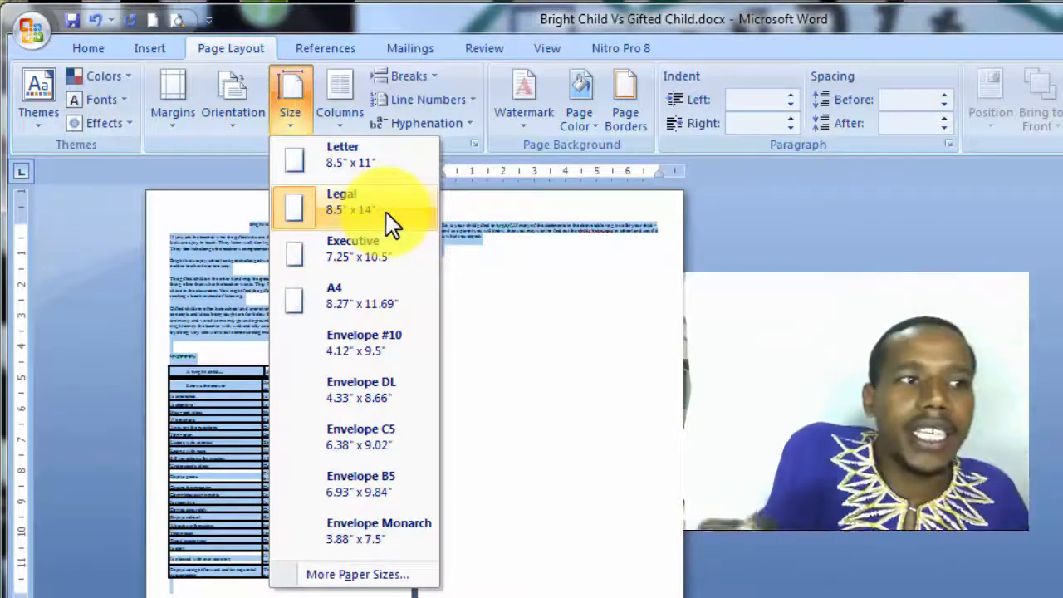
pyautogui.click(320, 245)
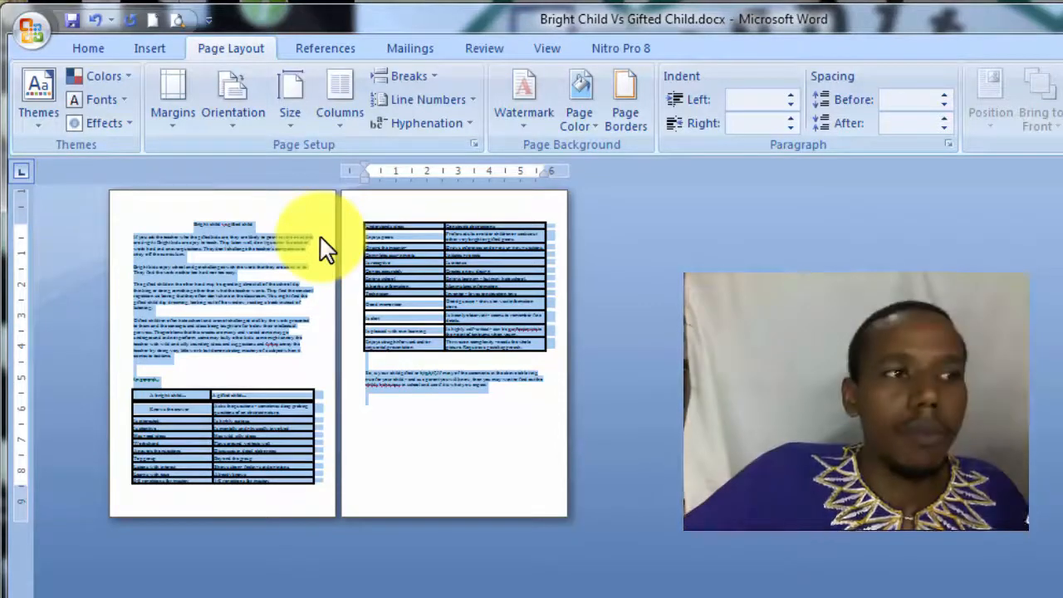
pyautogui.click(289, 127)
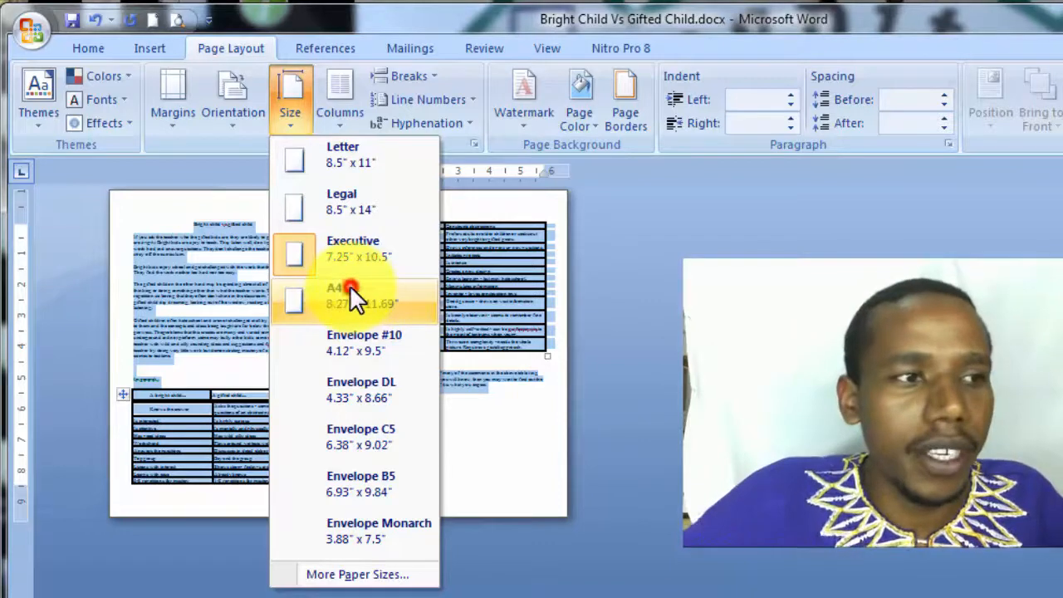
pyautogui.click(350, 285)
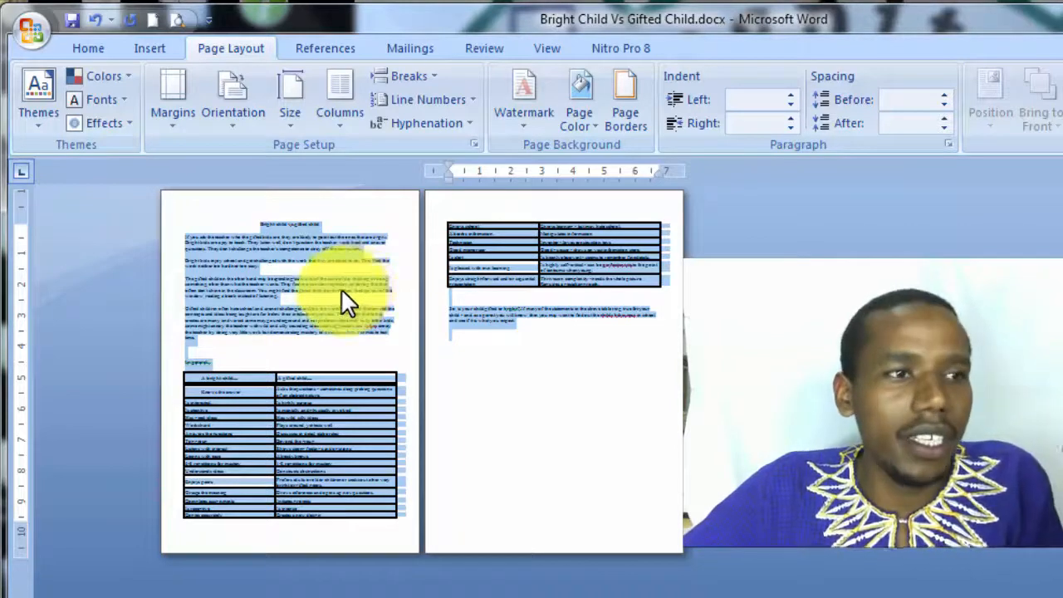
# Examine the full list of paper sizes in the Page Setup dialog, including the envelope sizes and Custom size
pyautogui.click(295, 126)
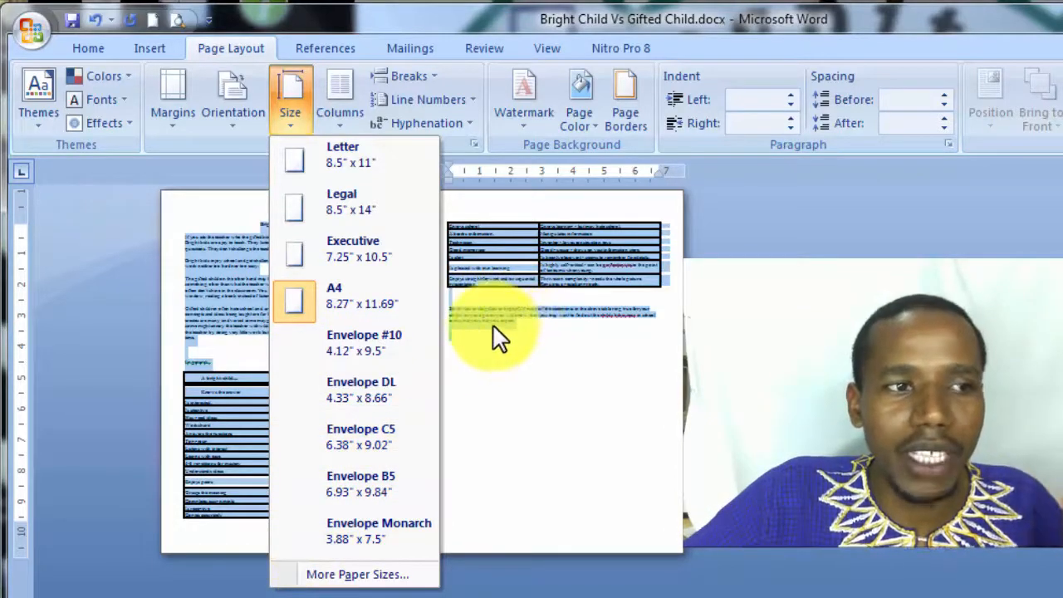
pyautogui.click(372, 574)
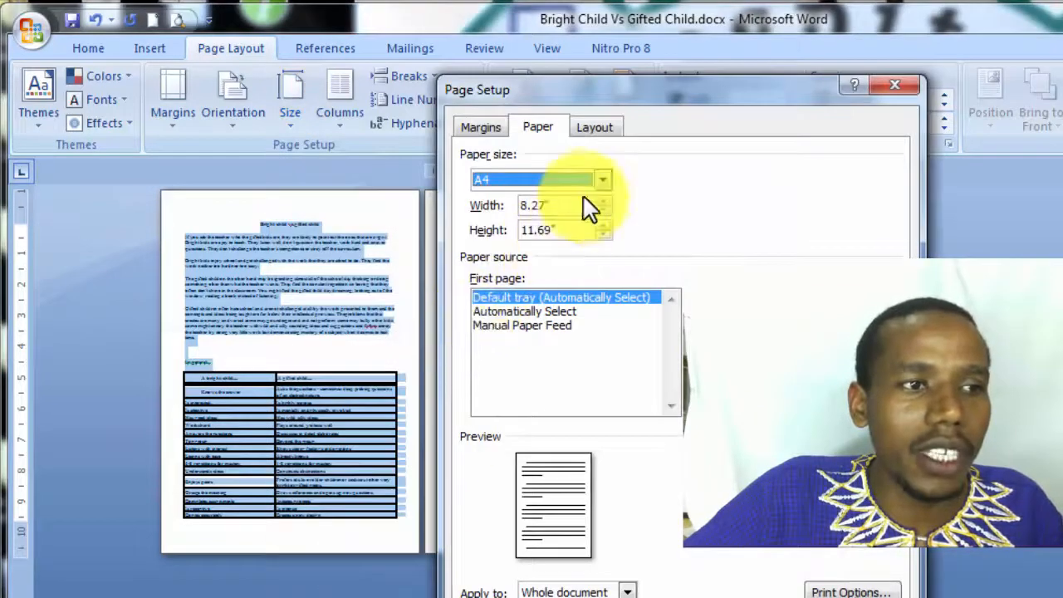
pyautogui.click(602, 181)
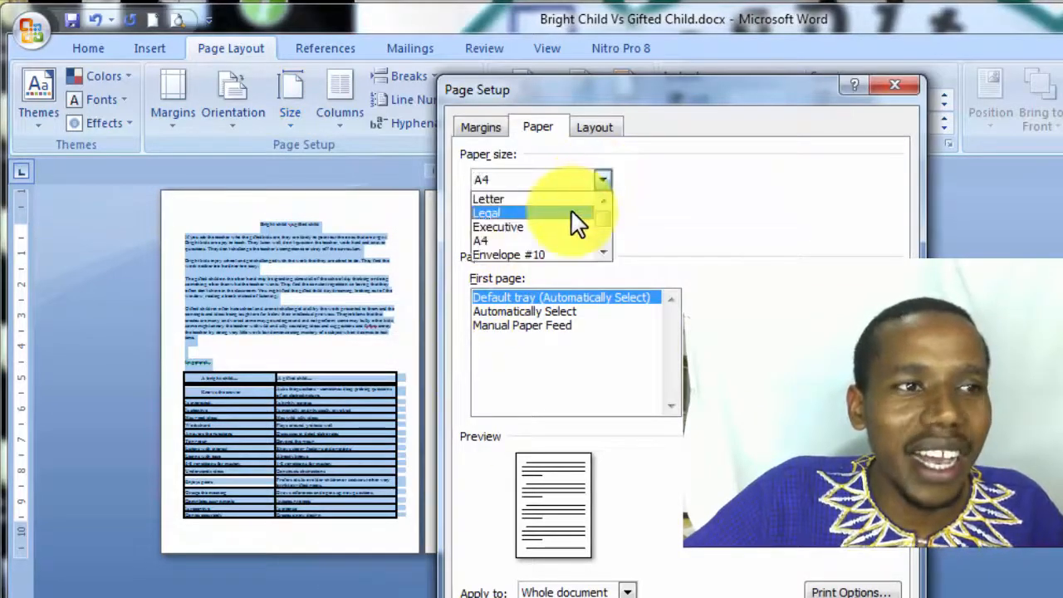
pyautogui.scroll(-2, 573, 220)
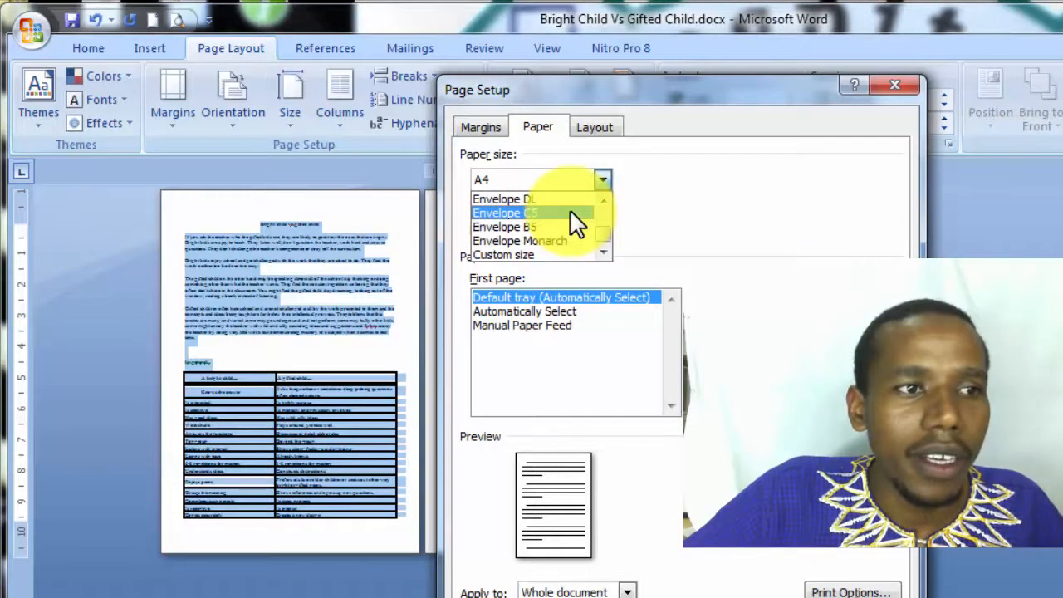
pyautogui.scroll(2, 577, 222)
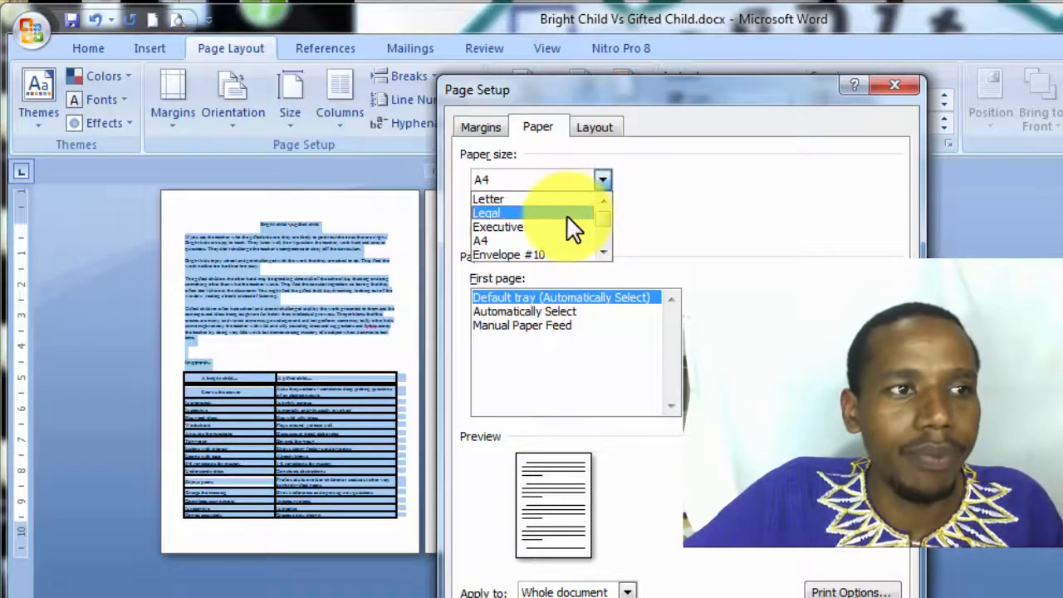
pyautogui.scroll(-2, 573, 230)
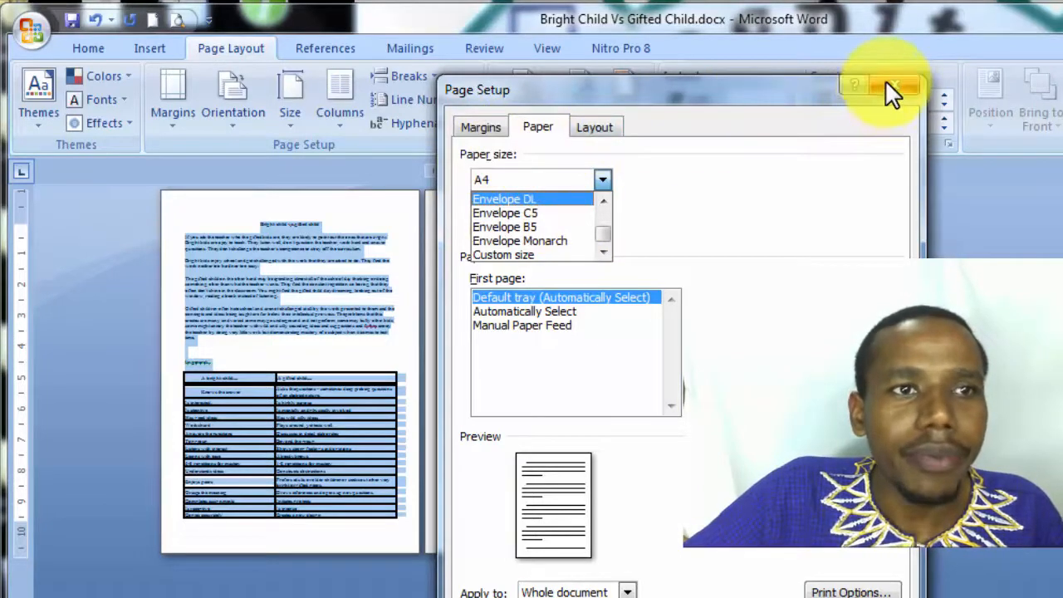
# Review the margin and orientation settings in Page Setup beside the document, and close the dialog without changes
pyautogui.click(478, 125)
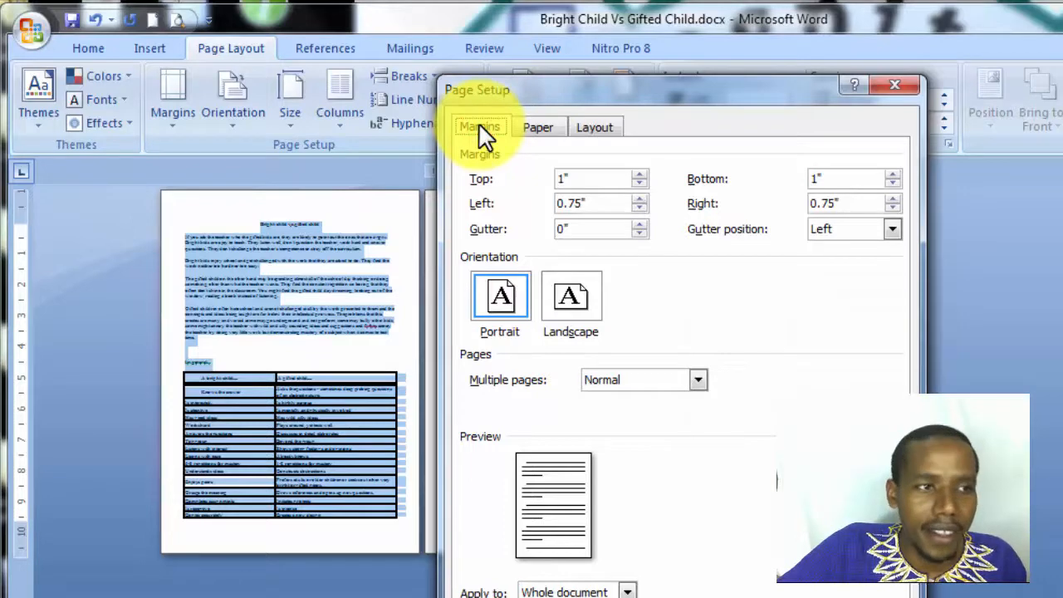
pyautogui.moveTo(560, 89); pyautogui.dragTo(723, 174)
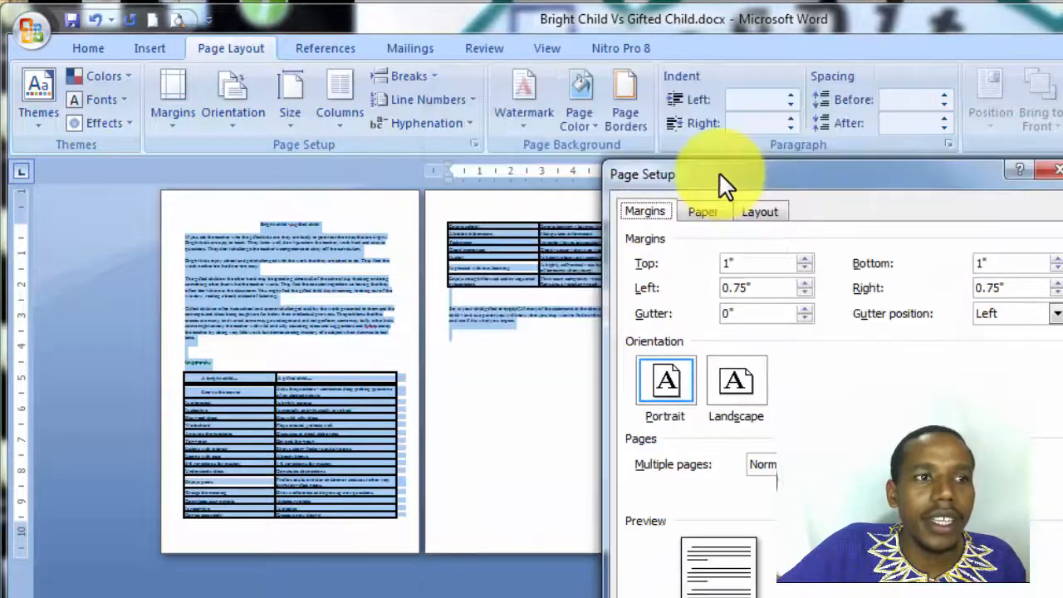
pyautogui.click(174, 120)
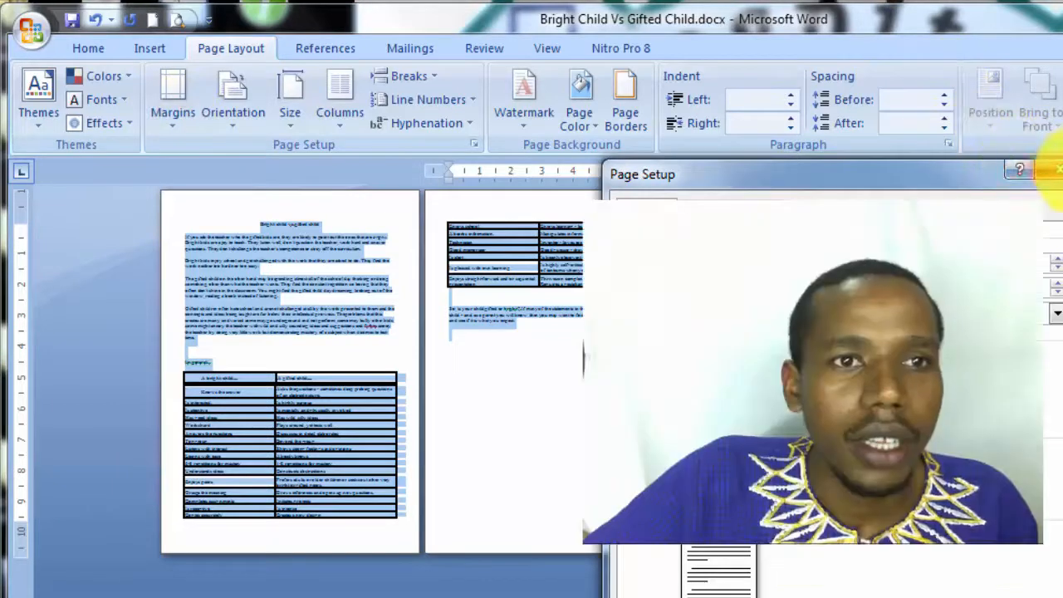
pyautogui.click(1053, 170)
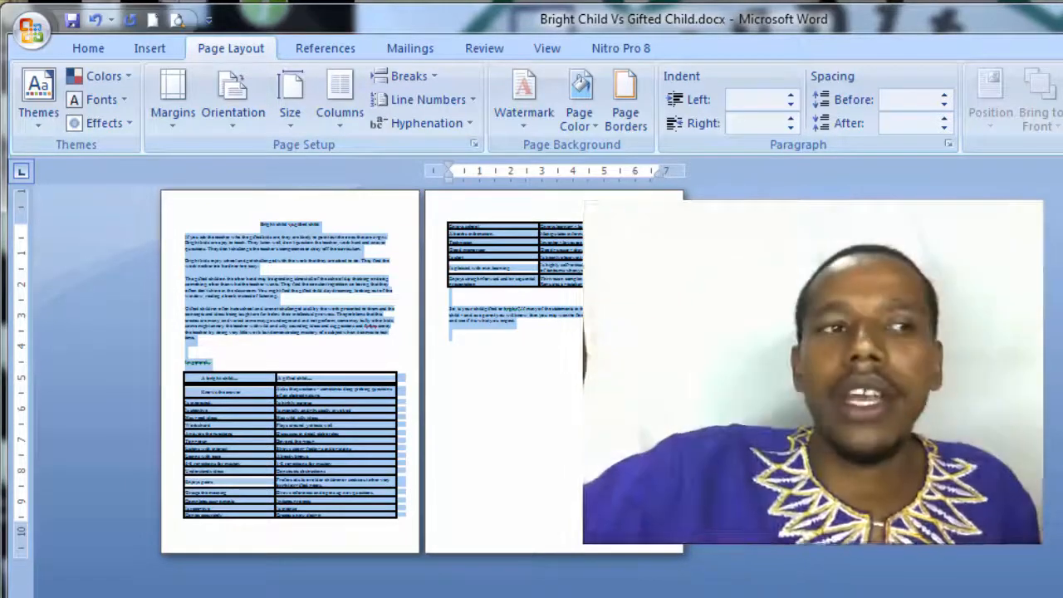
# Try the Last Custom Setting margins and the Normal margins, 1" on all sides, on the selected document
pyautogui.click(165, 126)
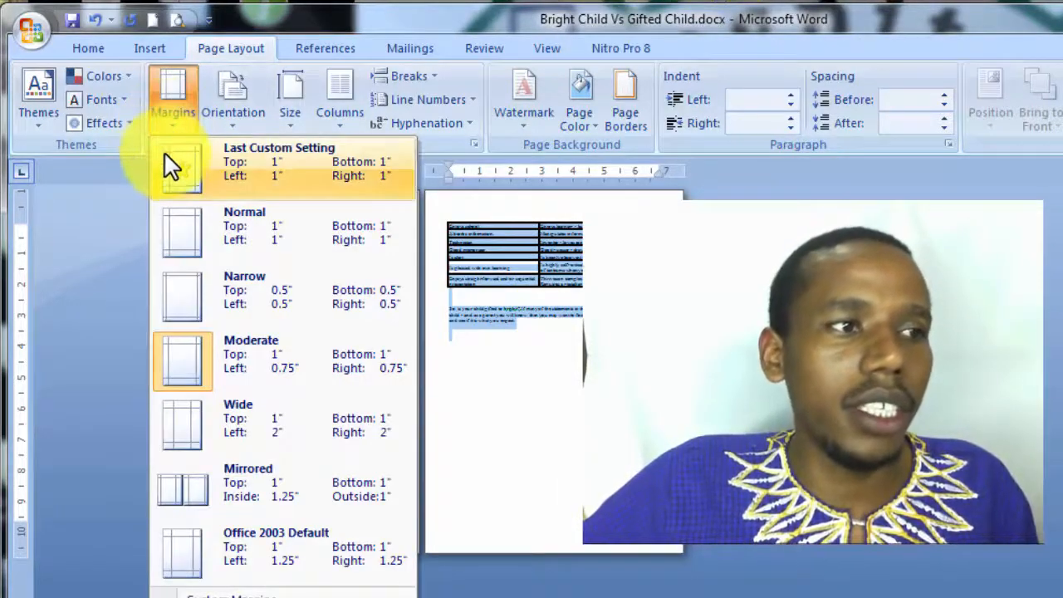
pyautogui.click(166, 157)
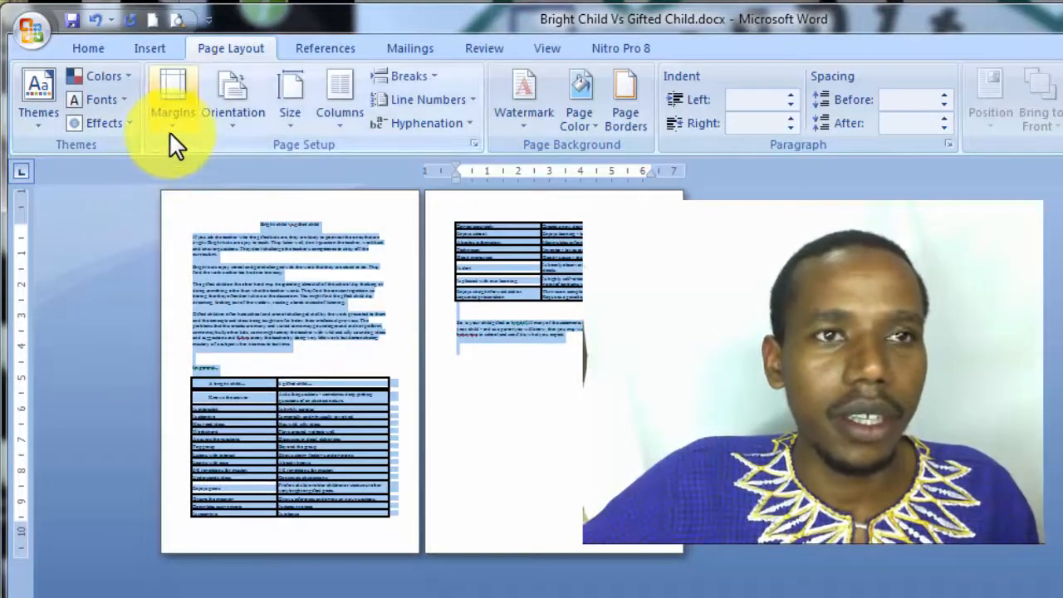
pyautogui.click(171, 128)
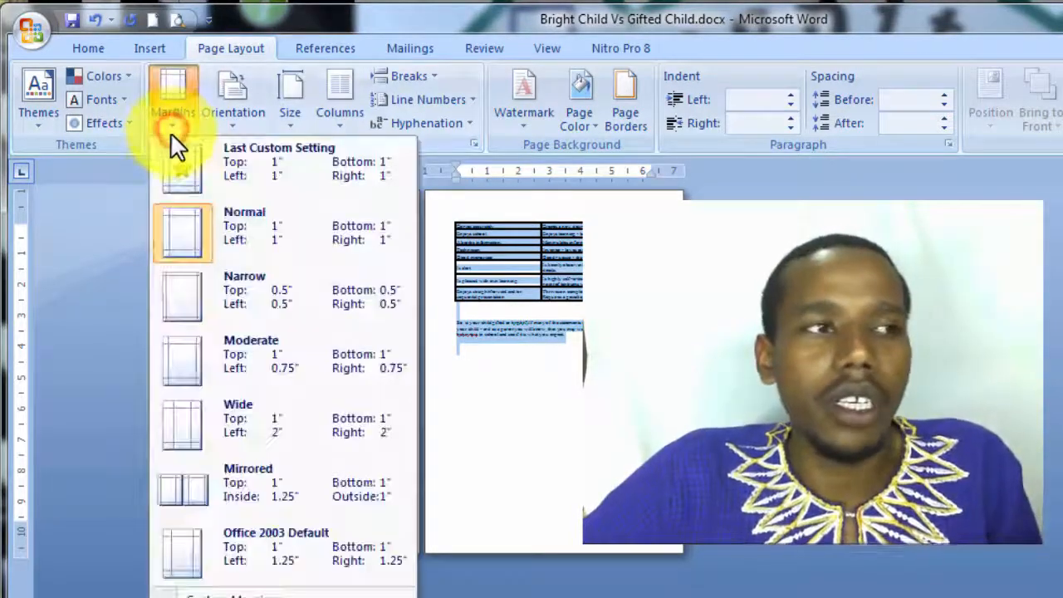
pyautogui.click(185, 219)
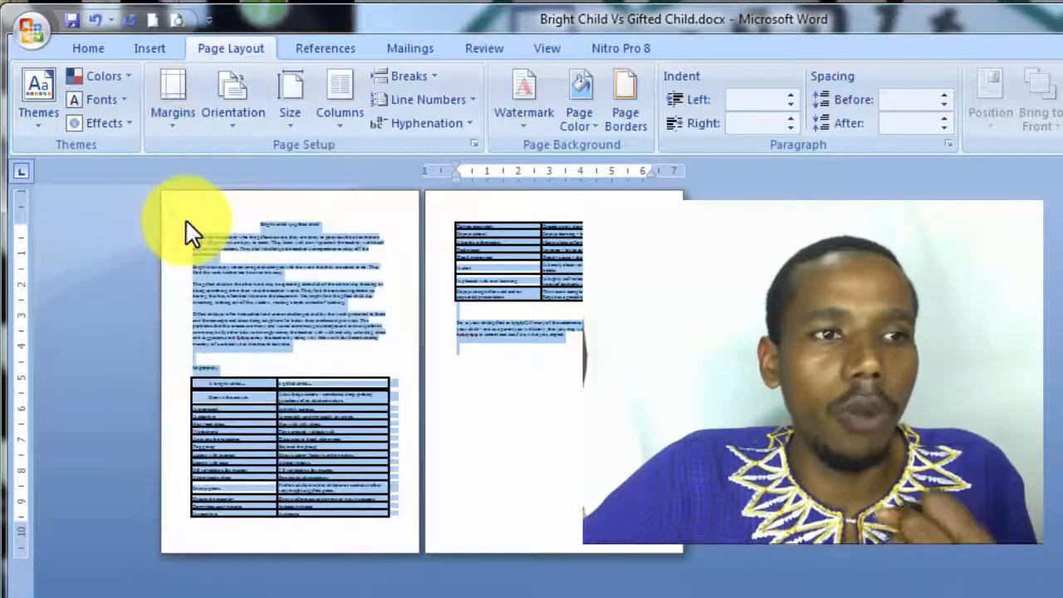
# Try Narrow margins of 0.5" on all sides, and replace them with Moderate margins, 1" top and bottom, 0.75" left and right
pyautogui.click(168, 124)
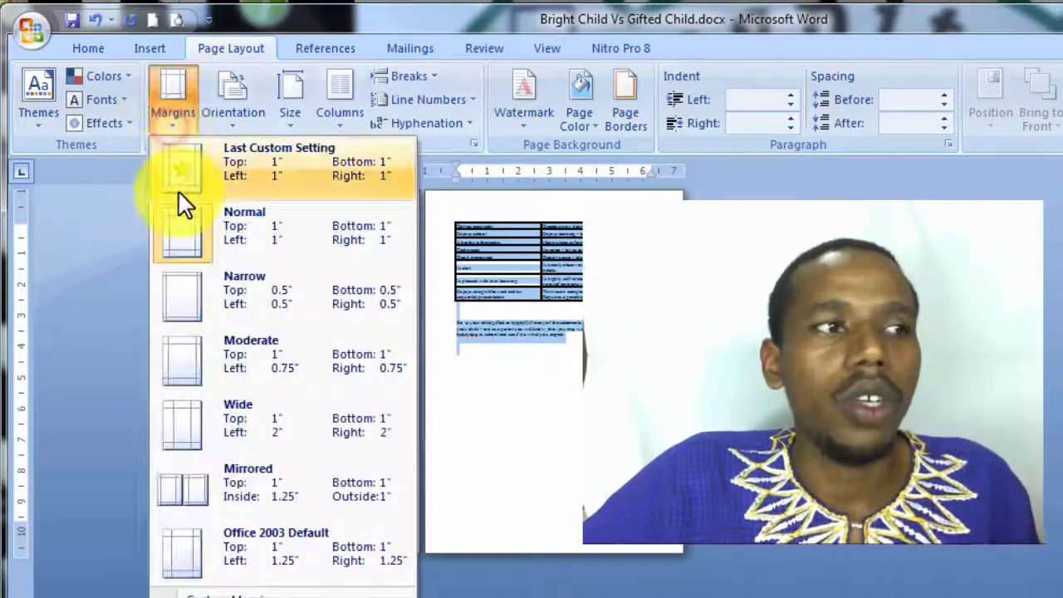
pyautogui.click(200, 288)
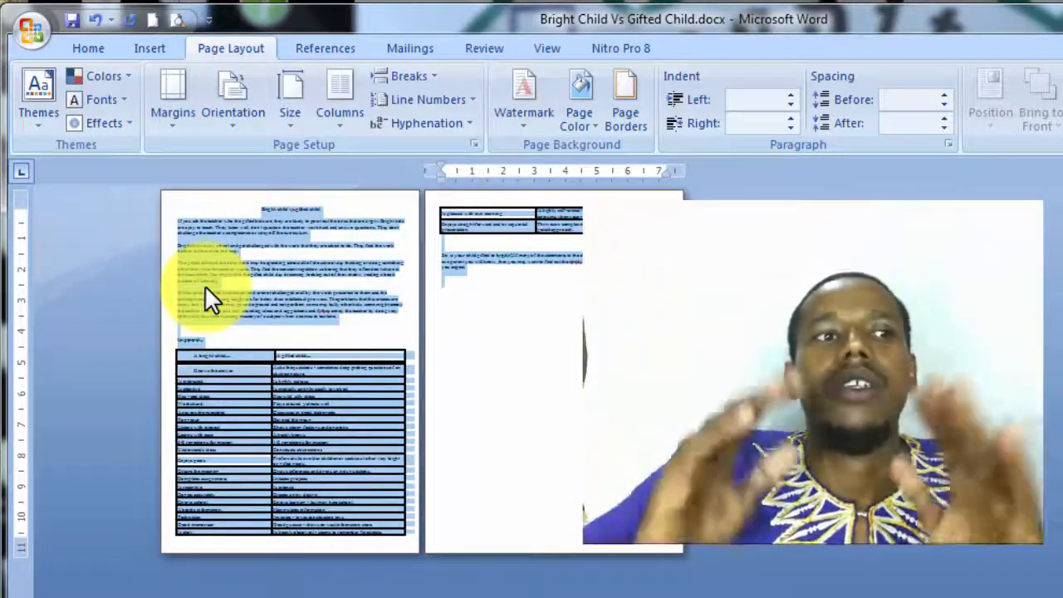
pyautogui.click(176, 120)
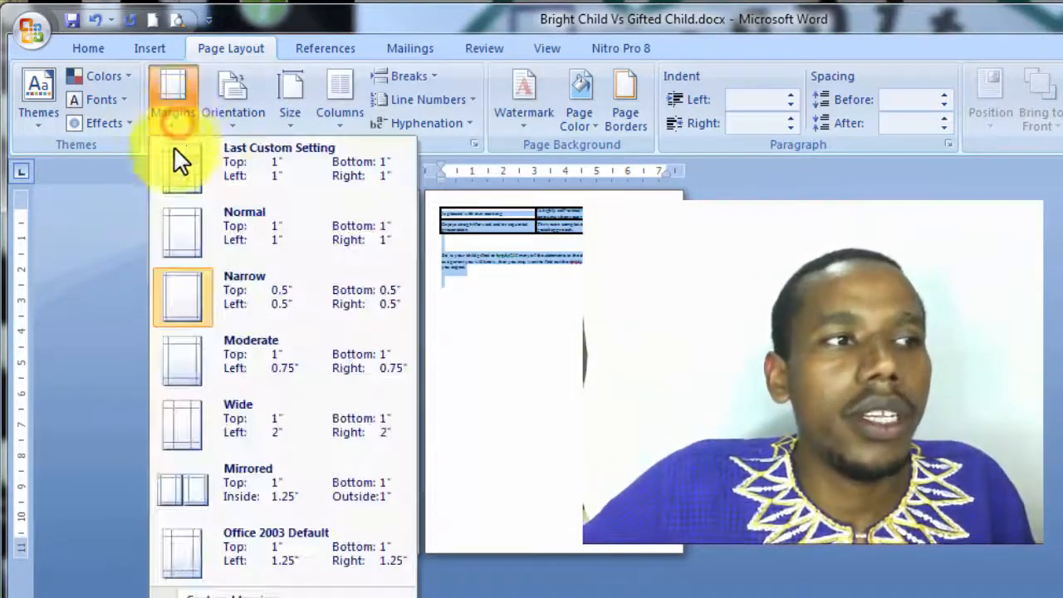
pyautogui.click(210, 375)
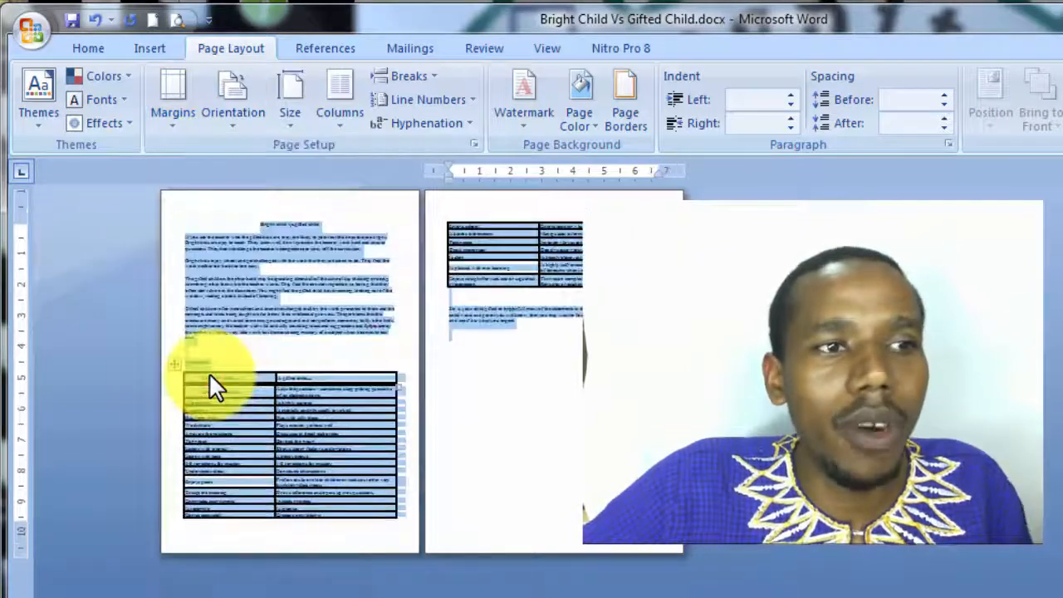
# Try Wide margins with 2" left and right, and change the whole document to Narrow margins, 0.5" on all sides
pyautogui.click(166, 128)
pyautogui.click(200, 424)
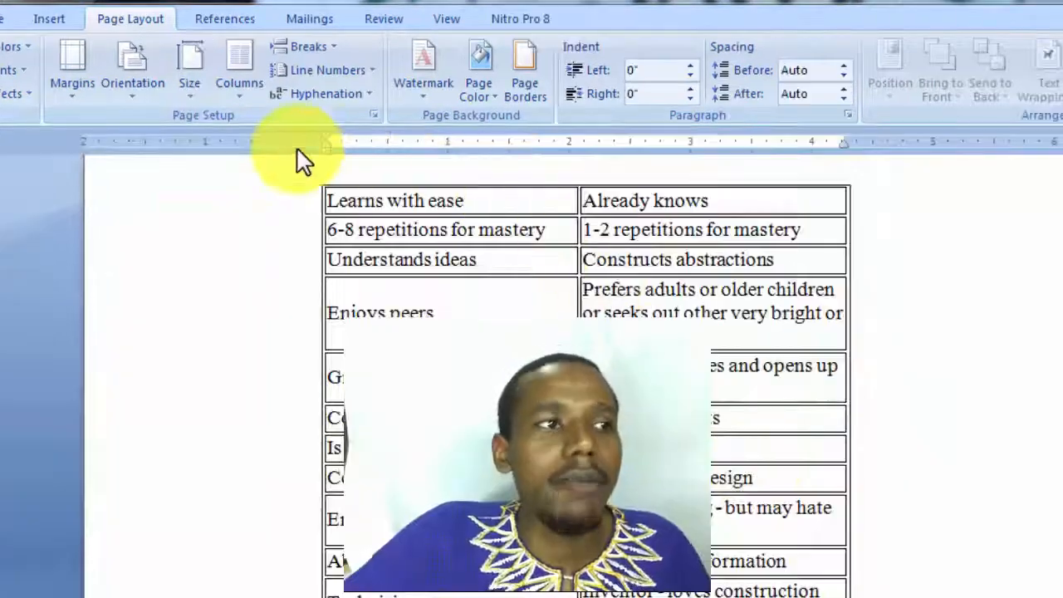
pyautogui.click(377, 282)
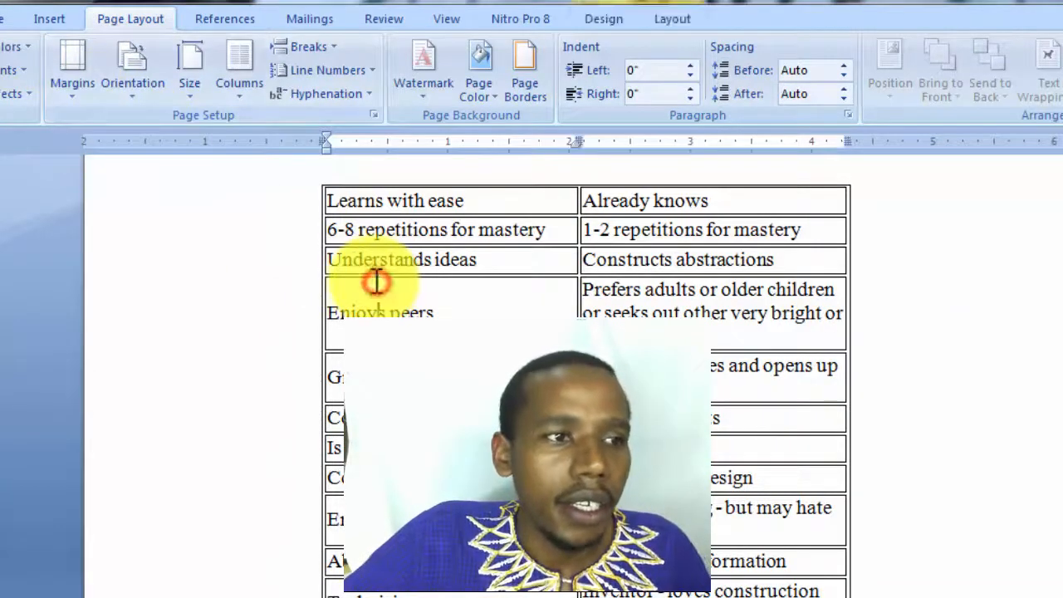
pyautogui.hotkey('ctrl', 'a')
pyautogui.click(128, 98)
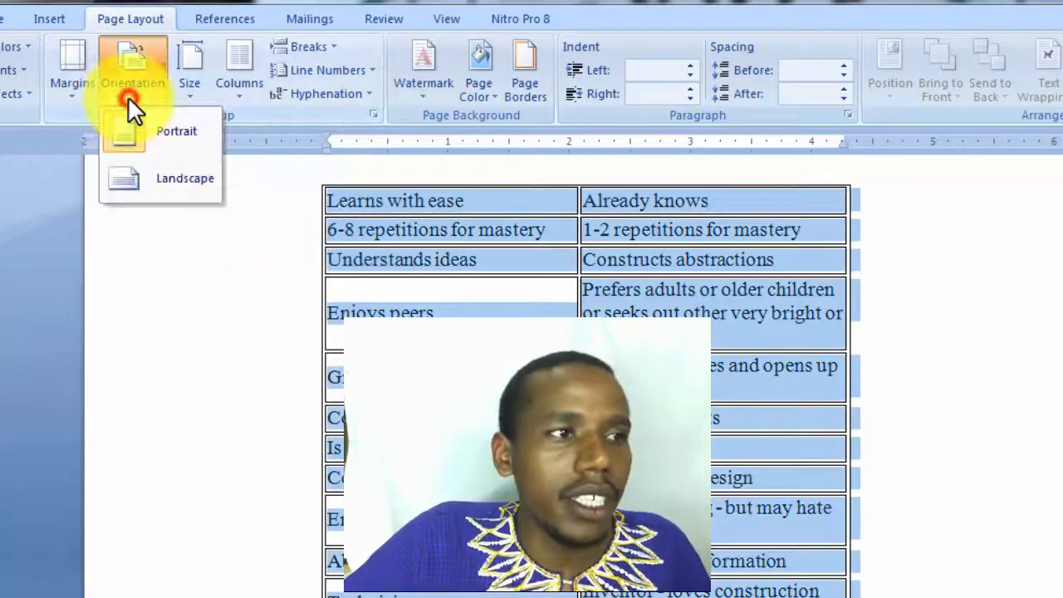
pyautogui.click(76, 97)
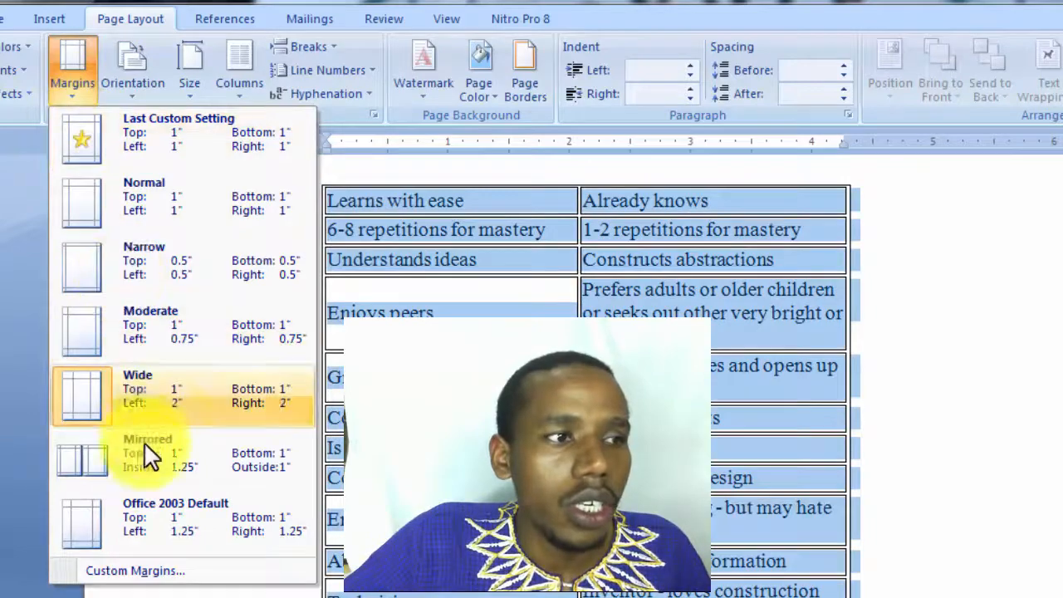
pyautogui.click(142, 259)
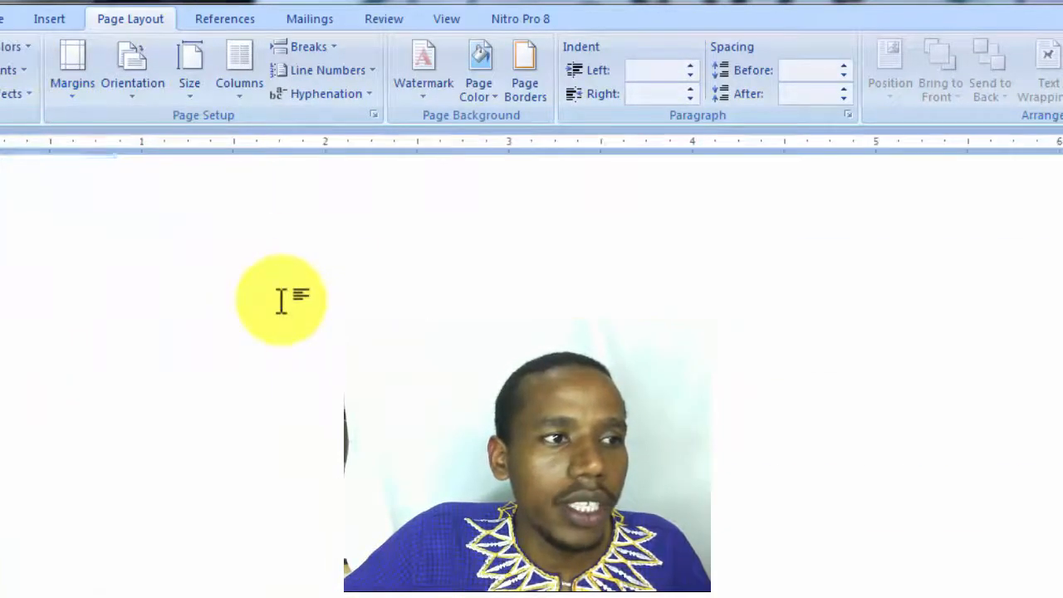
# Apply Mirrored margins to the whole document, 1" top, bottom and outside, 1.25" inside
pyautogui.scroll(5, 276, 294)
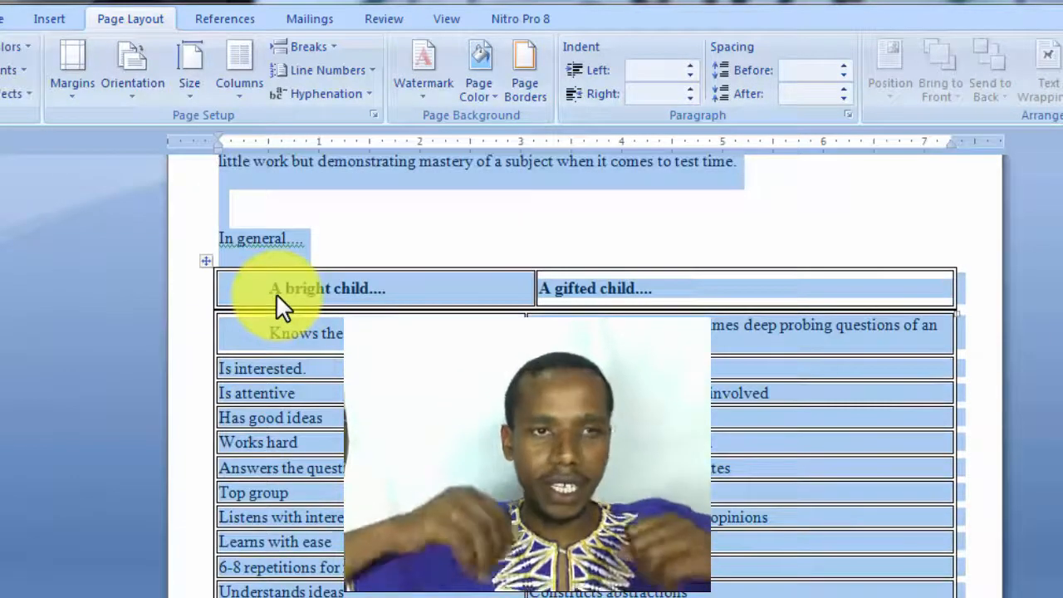
pyautogui.scroll(4, 241, 307)
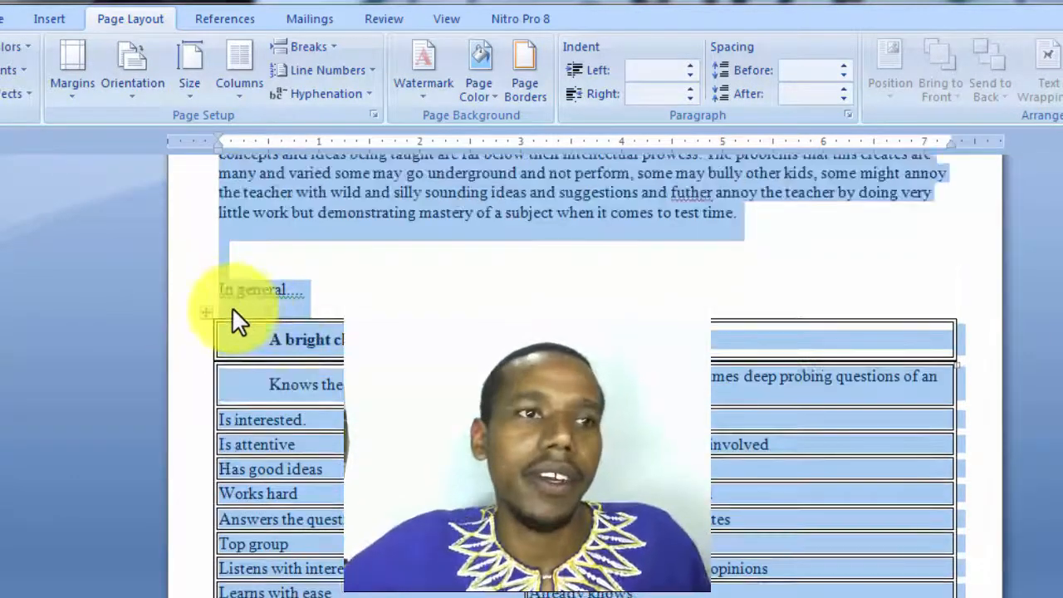
pyautogui.scroll(2, 229, 307)
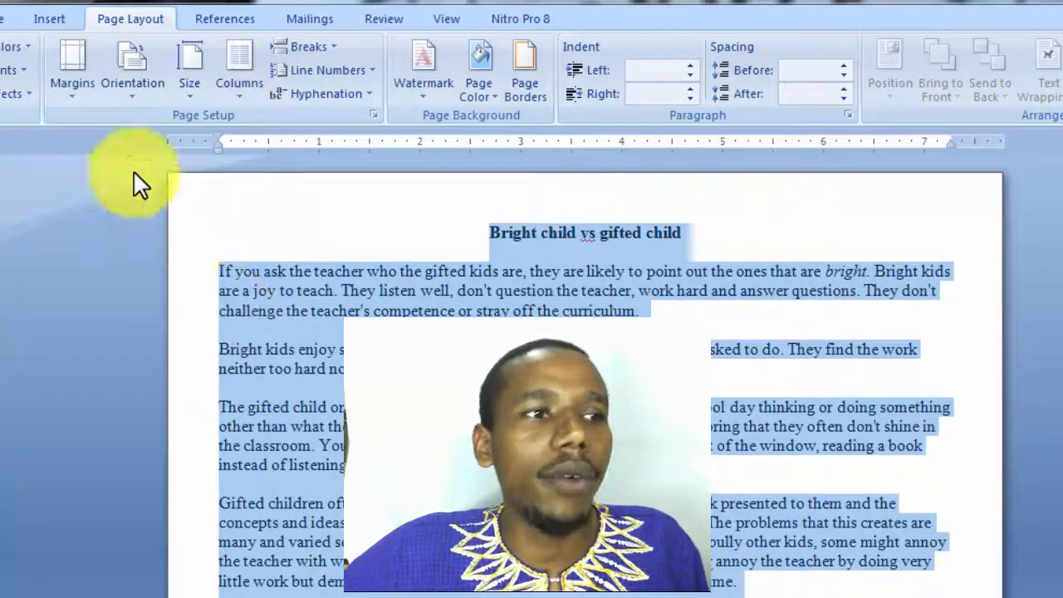
pyautogui.click(71, 90)
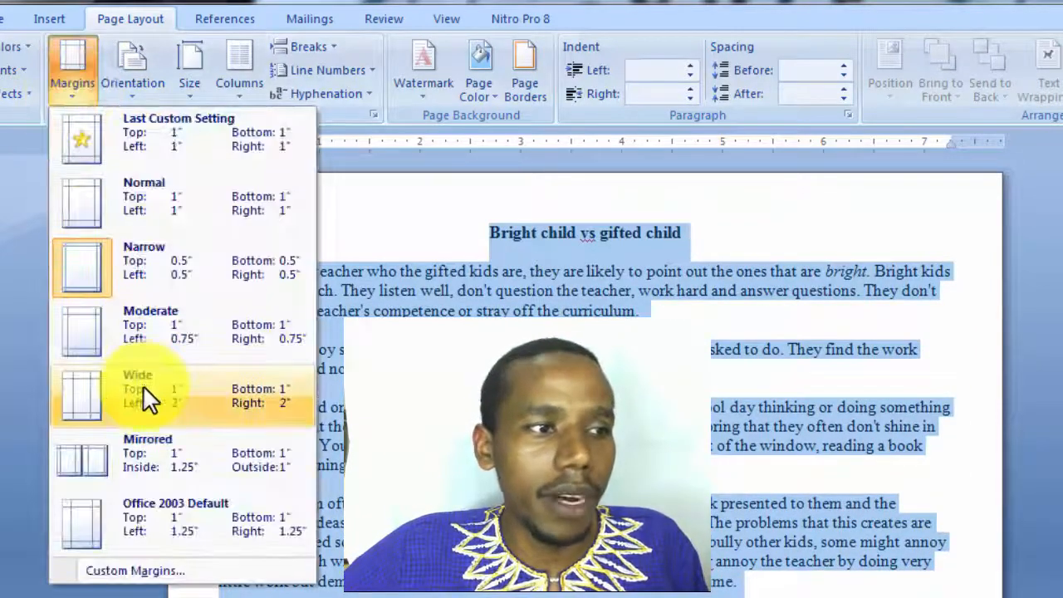
pyautogui.click(139, 467)
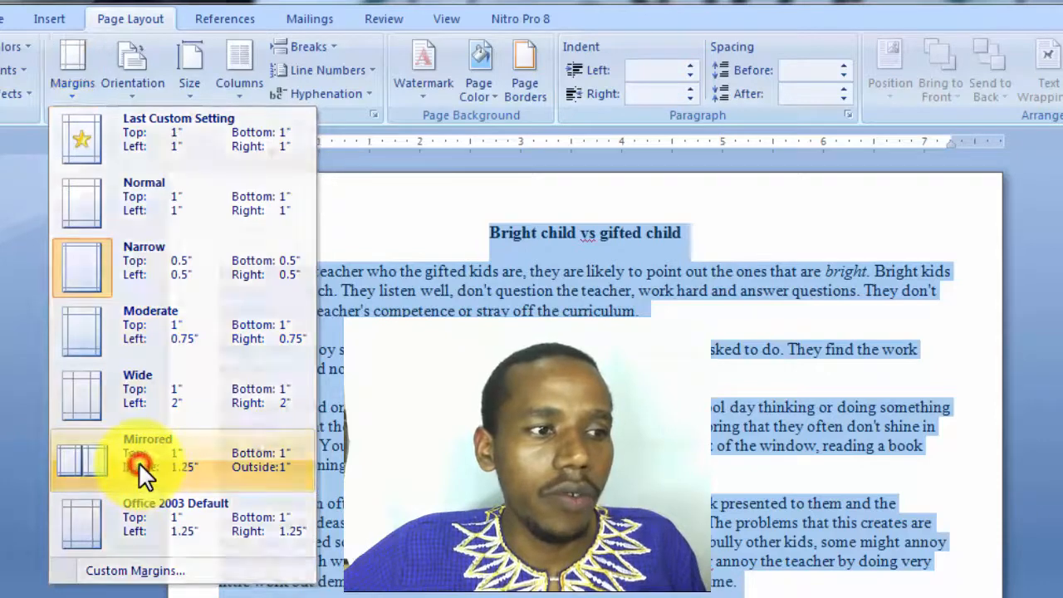
pyautogui.click(66, 80)
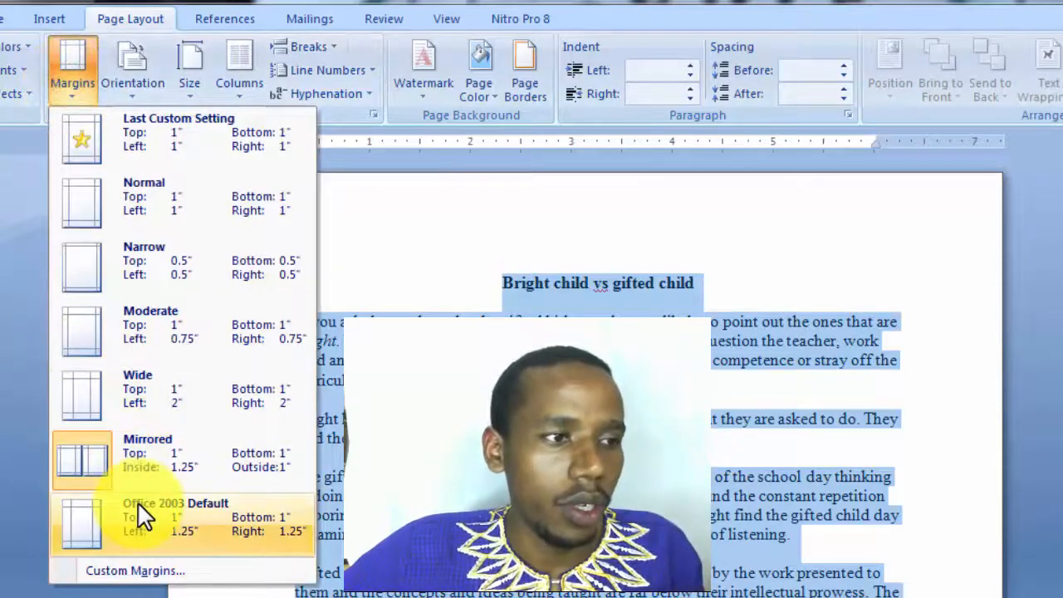
pyautogui.click(125, 459)
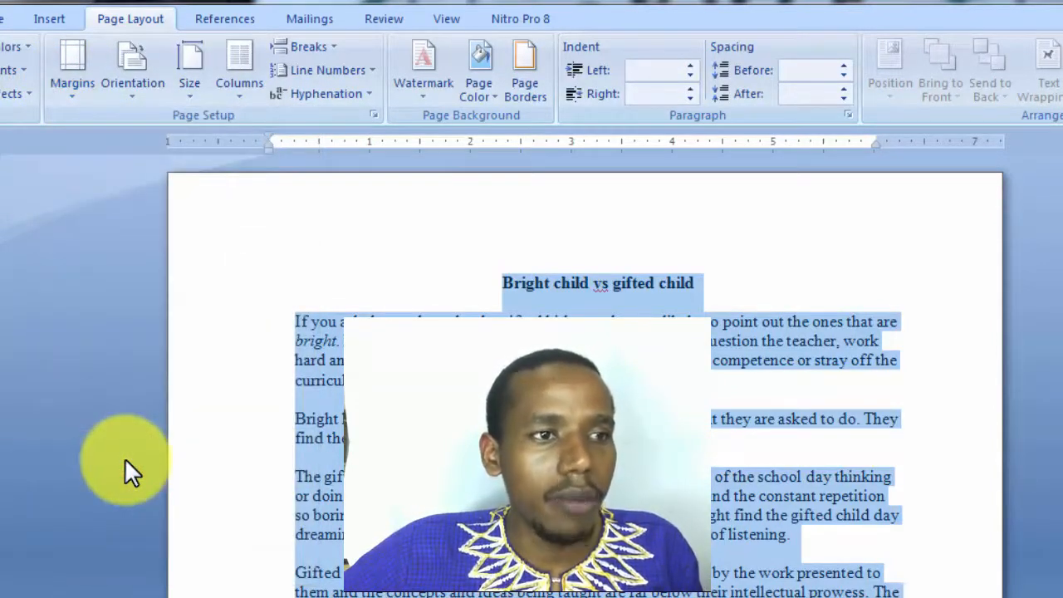
# Compare the mirrored margins across both document pages side by side at a reduced zoom, with all content selected
pyautogui.click(155, 424)
pyautogui.scroll(-1, 156, 425)
pyautogui.hotkey('ctrl', 'a')
pyautogui.scroll(-5, 156, 420)
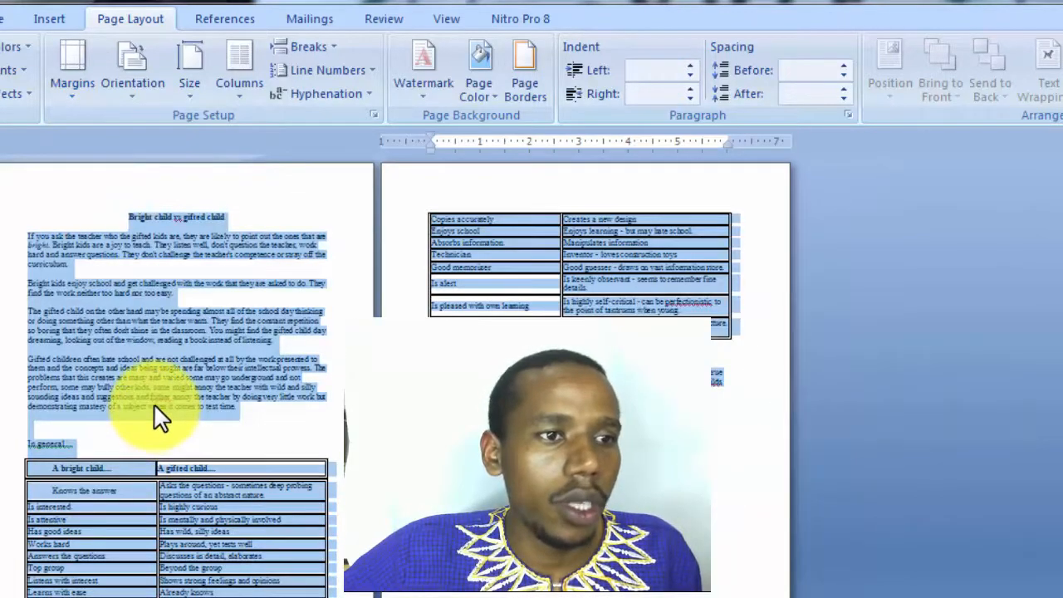
# Apply Office 2003 Default margins, 1" top and bottom, 1.25" left and right, and check the custom page setup's paper sizes, keeping A4
pyautogui.click(73, 92)
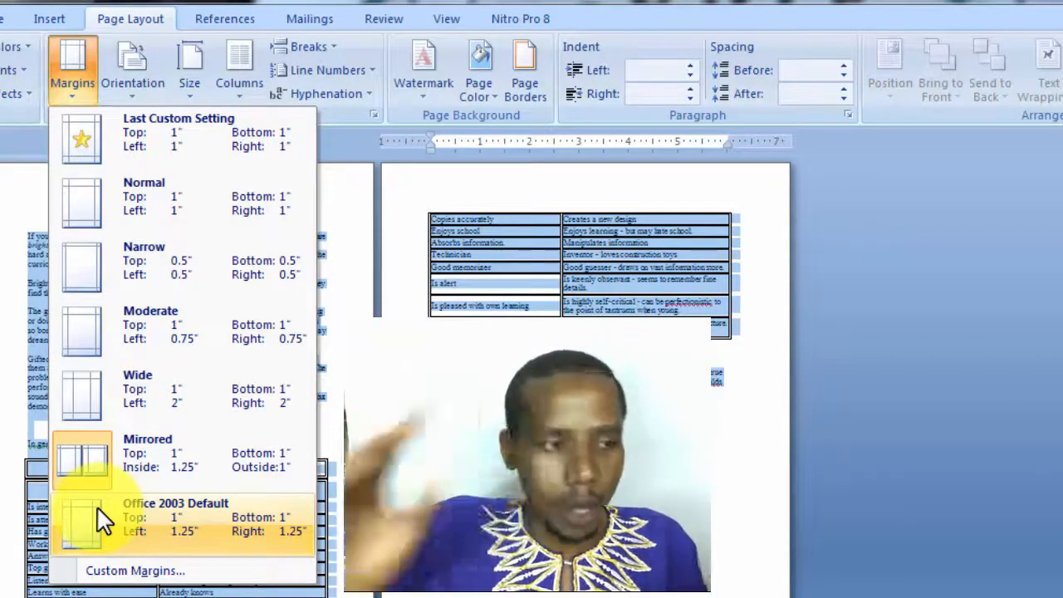
pyautogui.click(168, 505)
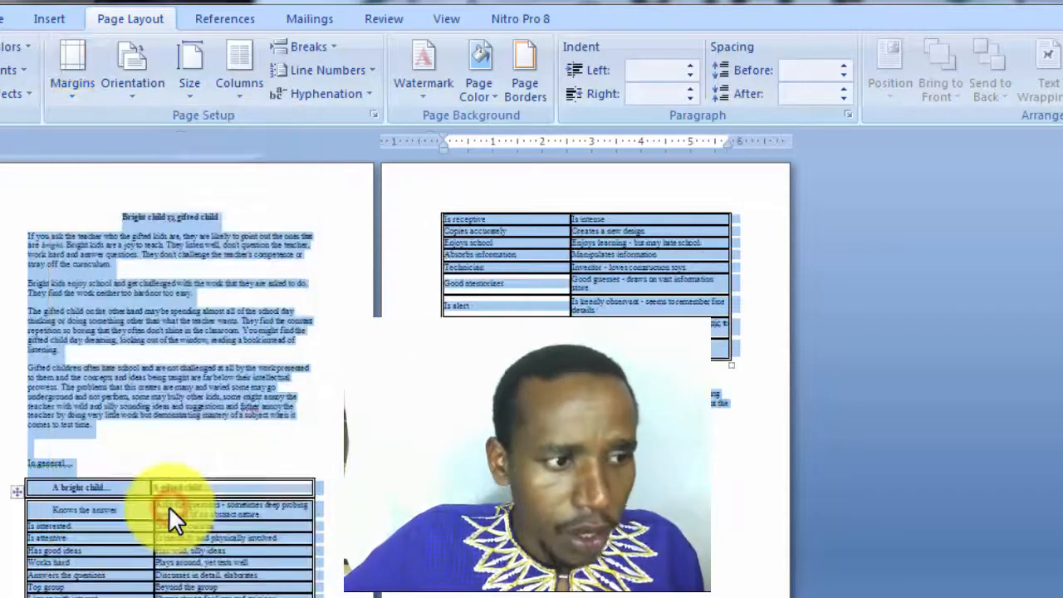
pyautogui.click(69, 96)
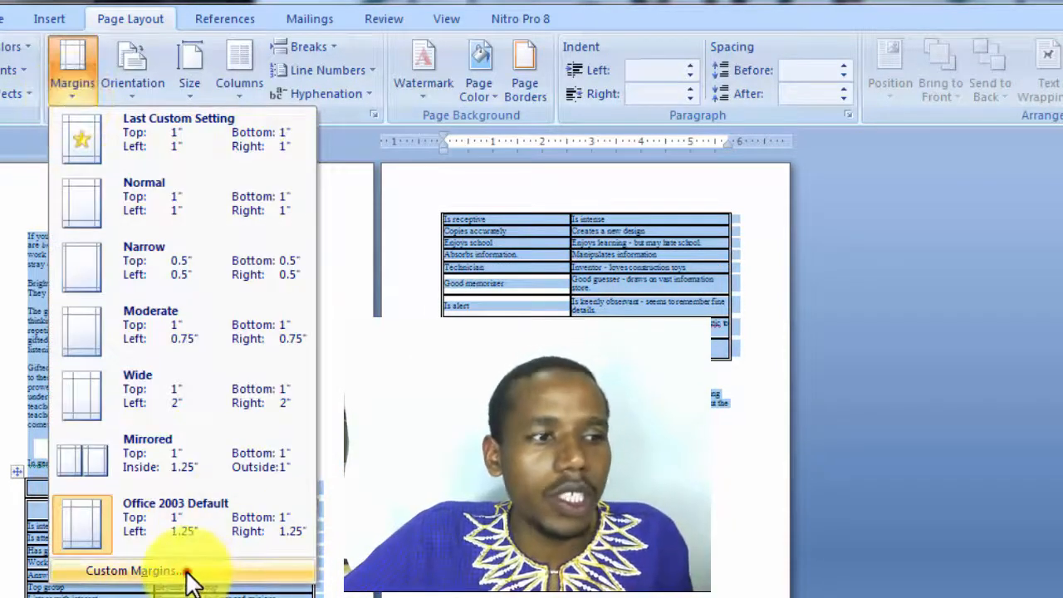
pyautogui.click(191, 581)
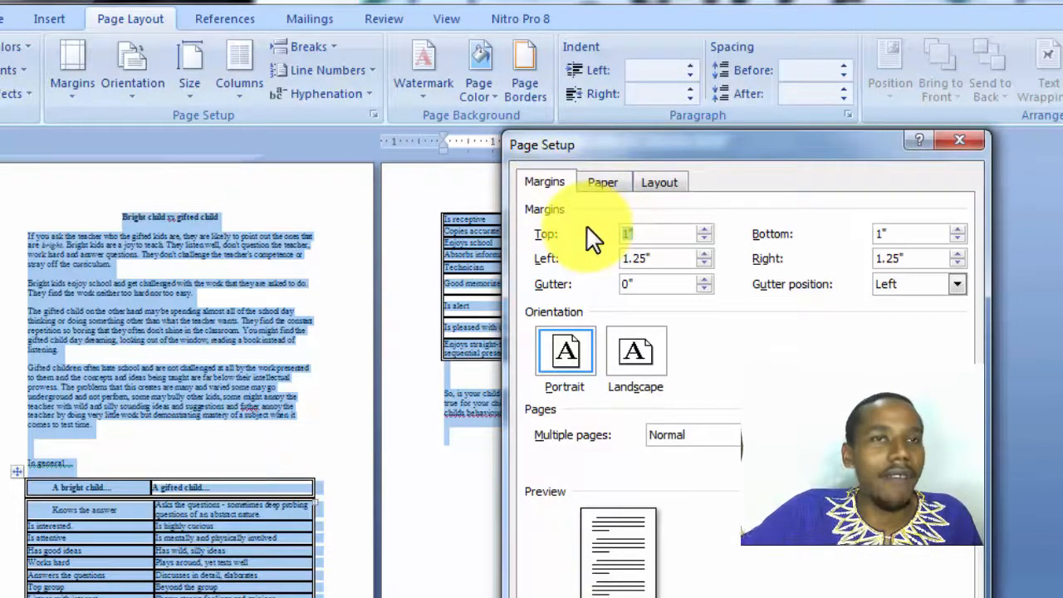
pyautogui.click(606, 184)
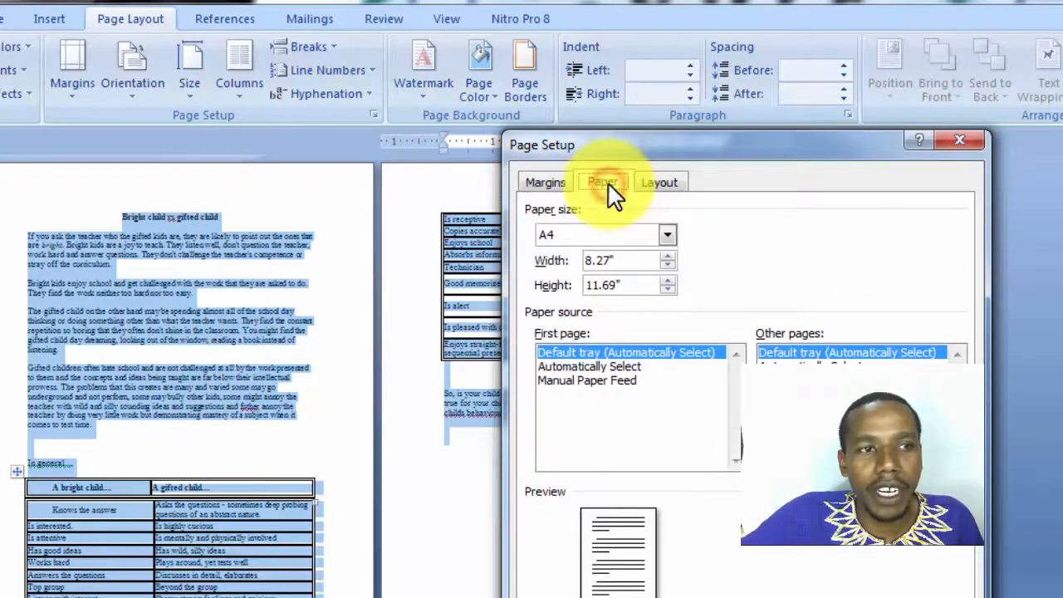
pyautogui.click(666, 235)
pyautogui.click(611, 295)
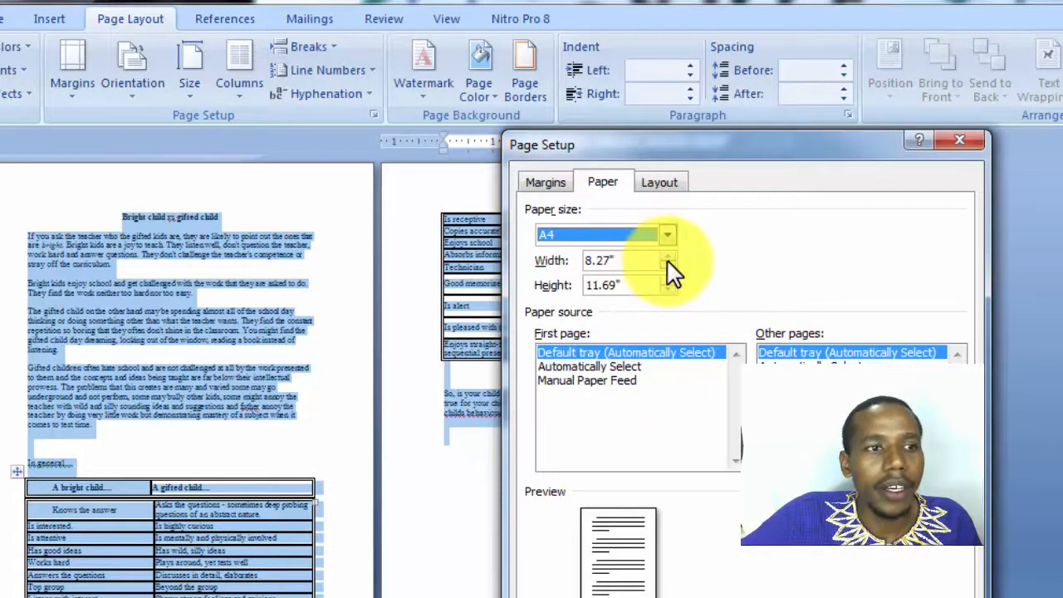
# Set a custom top margin of 2.5" for the document
pyautogui.click(548, 182)
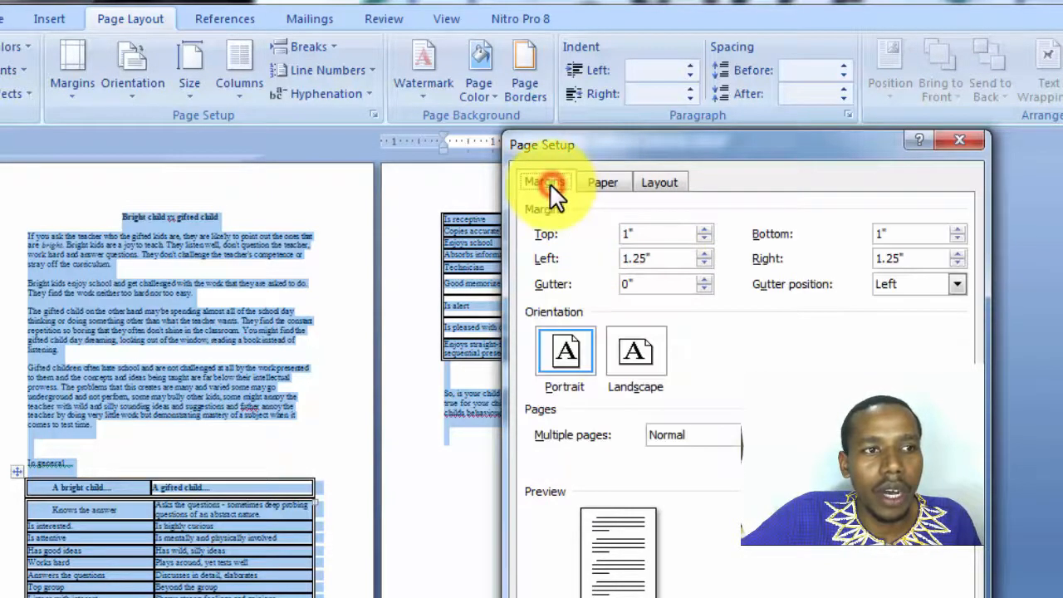
pyautogui.click(703, 229)
pyautogui.click(703, 229)
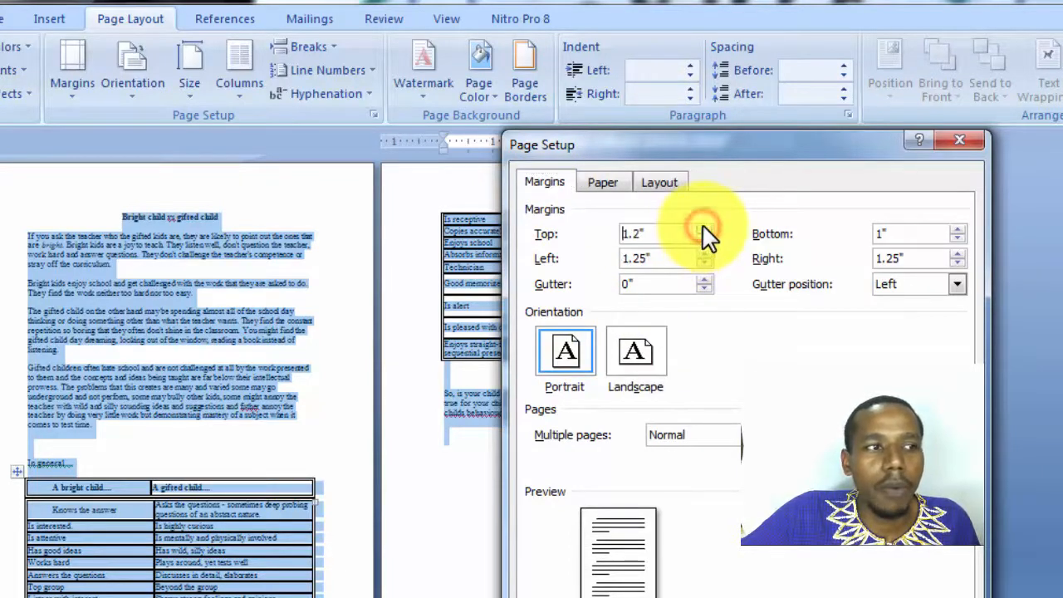
pyautogui.click(704, 229)
pyautogui.click(703, 229)
pyautogui.click(703, 229)
pyautogui.click(703, 229)
pyautogui.click(703, 229)
pyautogui.click(703, 229)
pyautogui.click(703, 229)
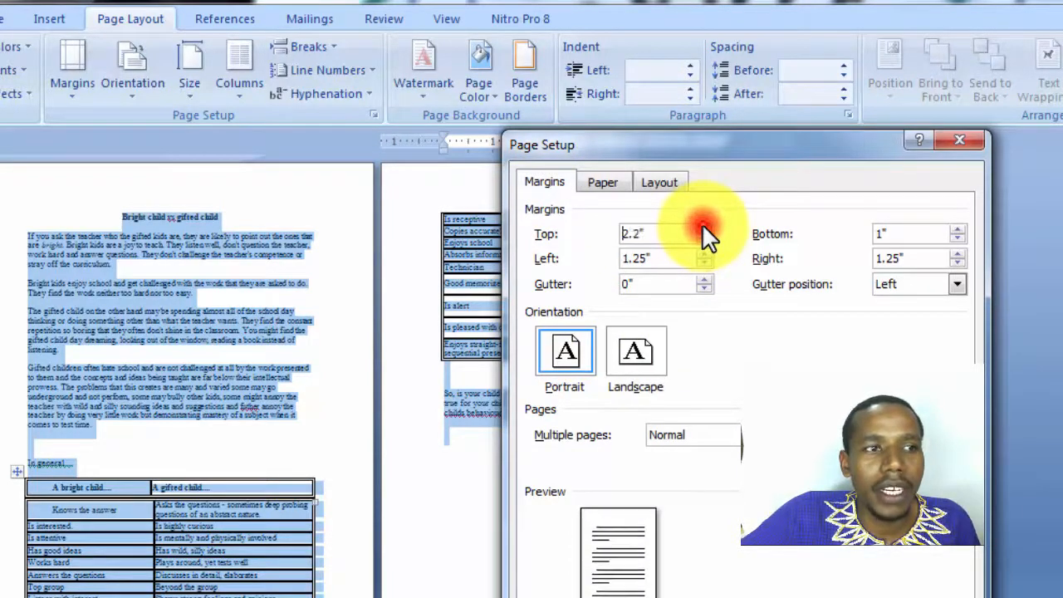
pyautogui.click(703, 229)
pyautogui.click(703, 229)
pyautogui.click(703, 229)
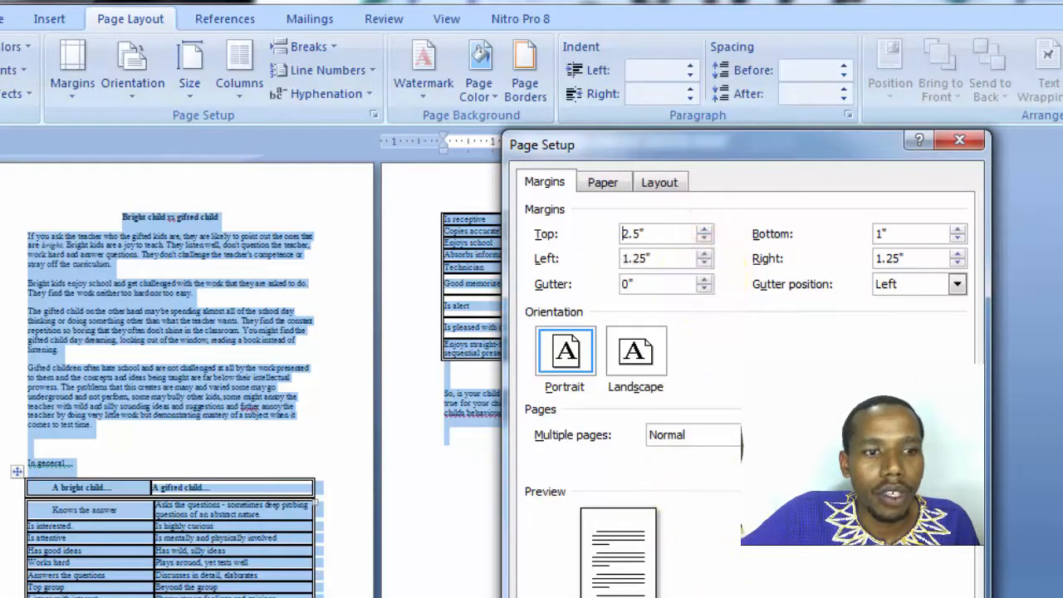
pyautogui.press('Return')
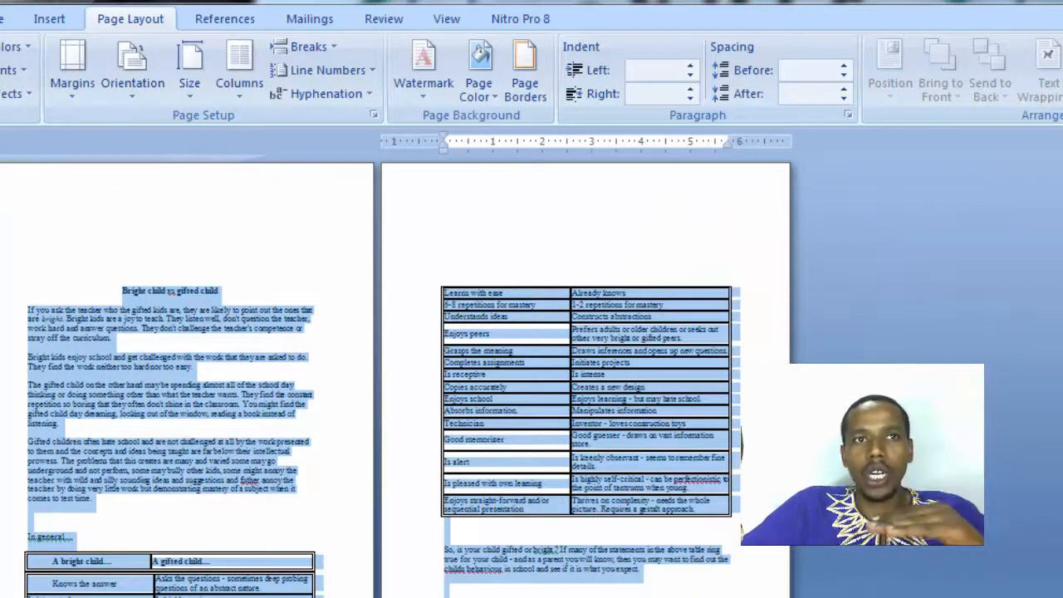
# Increase the document's custom top margin to 4"
pyautogui.click(74, 93)
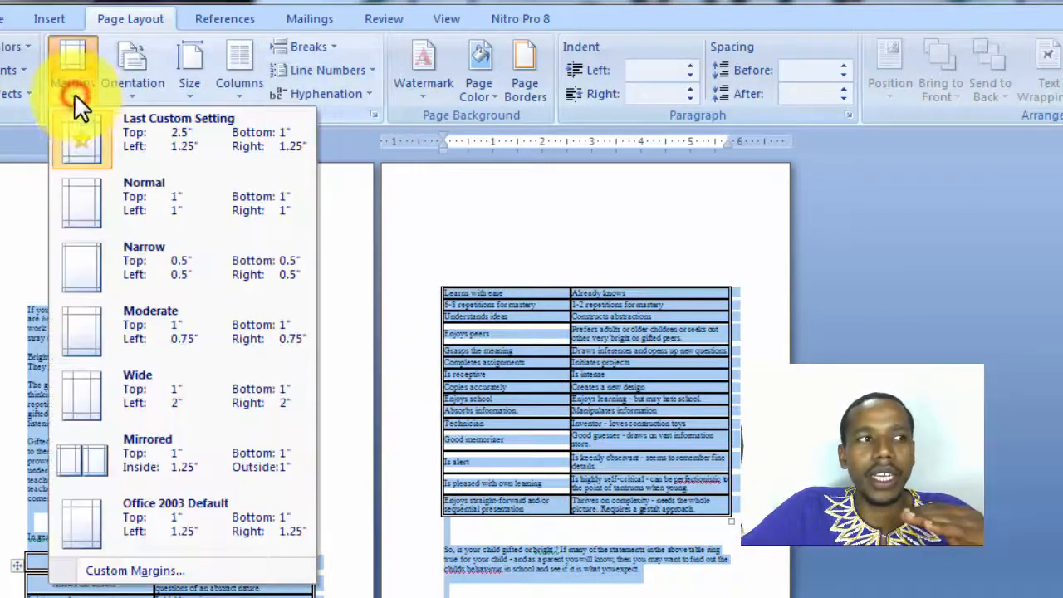
pyautogui.click(135, 571)
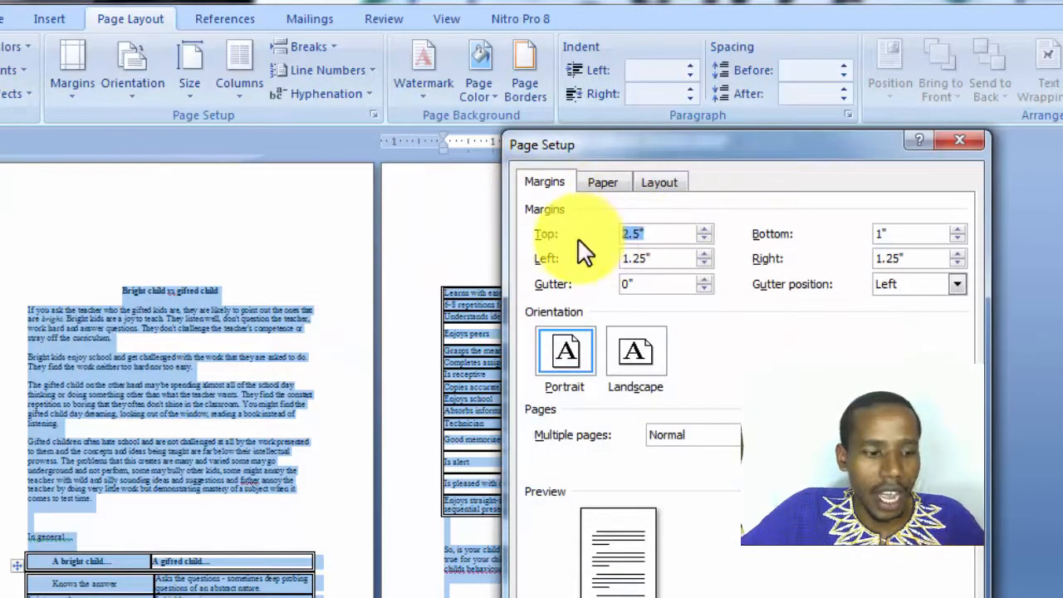
pyautogui.write('4')
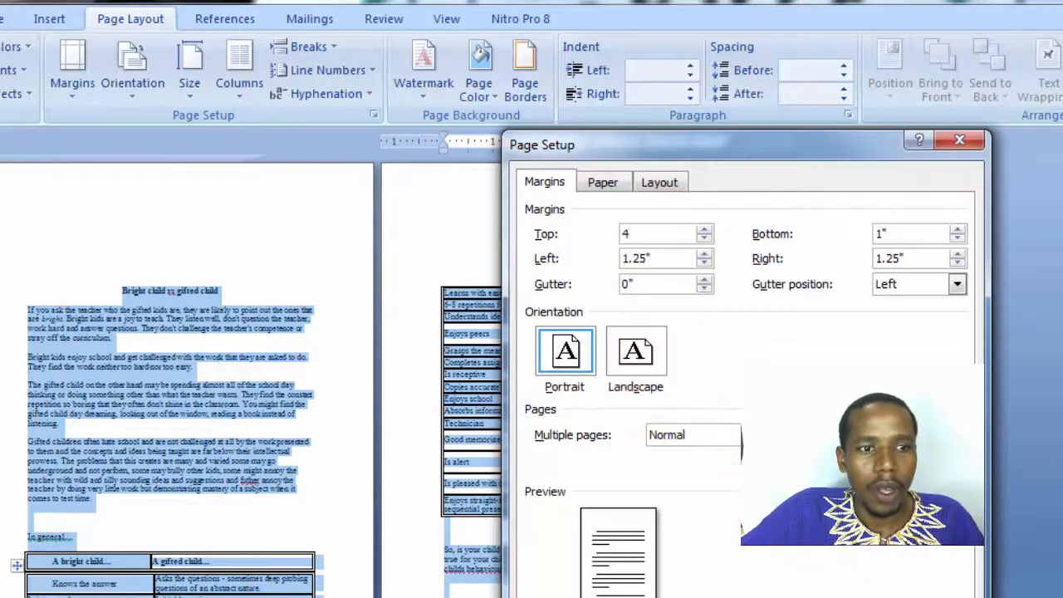
pyautogui.press('Return')
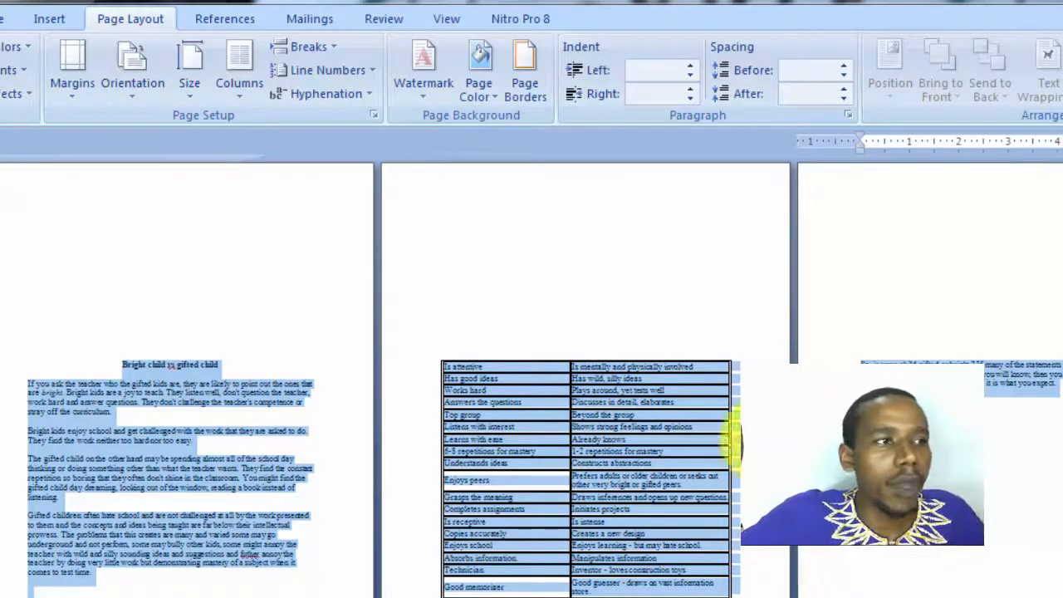
# Change the document's custom top margin to 5"
pyautogui.click(70, 98)
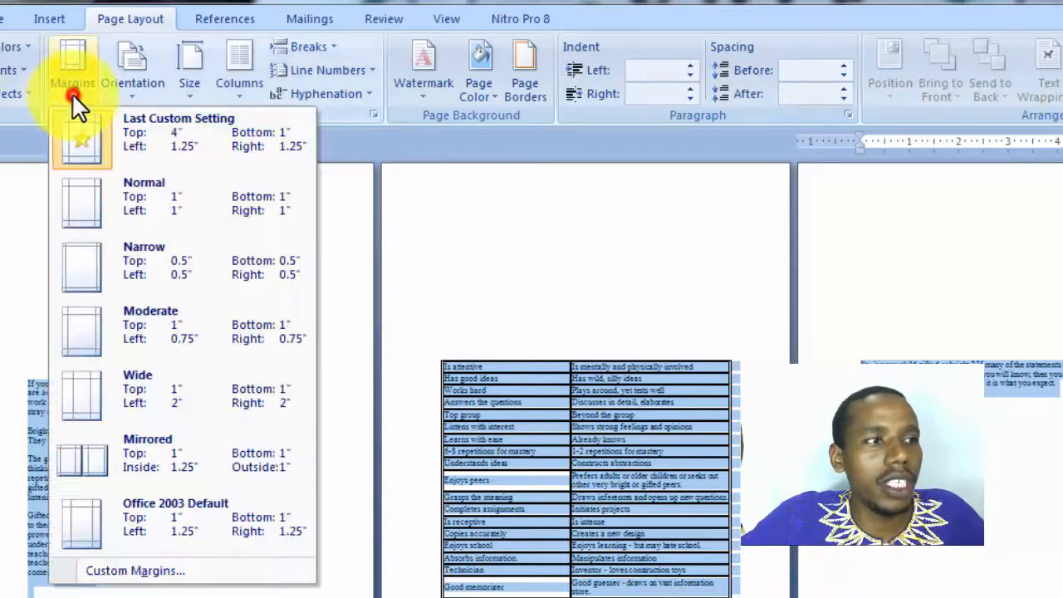
pyautogui.click(135, 573)
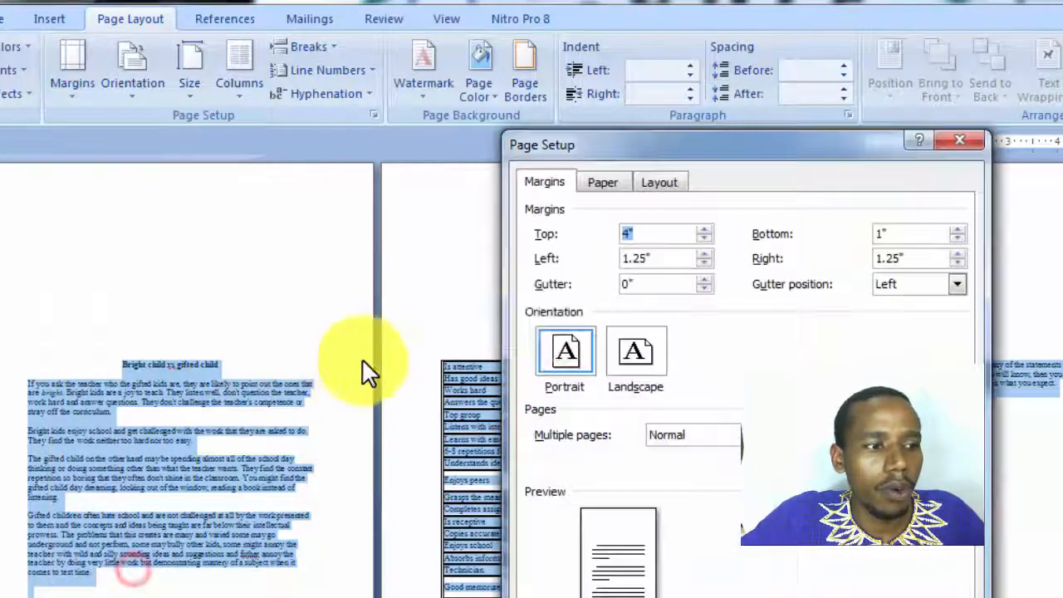
pyautogui.click(652, 236)
pyautogui.moveTo(652, 236); pyautogui.dragTo(593, 231)
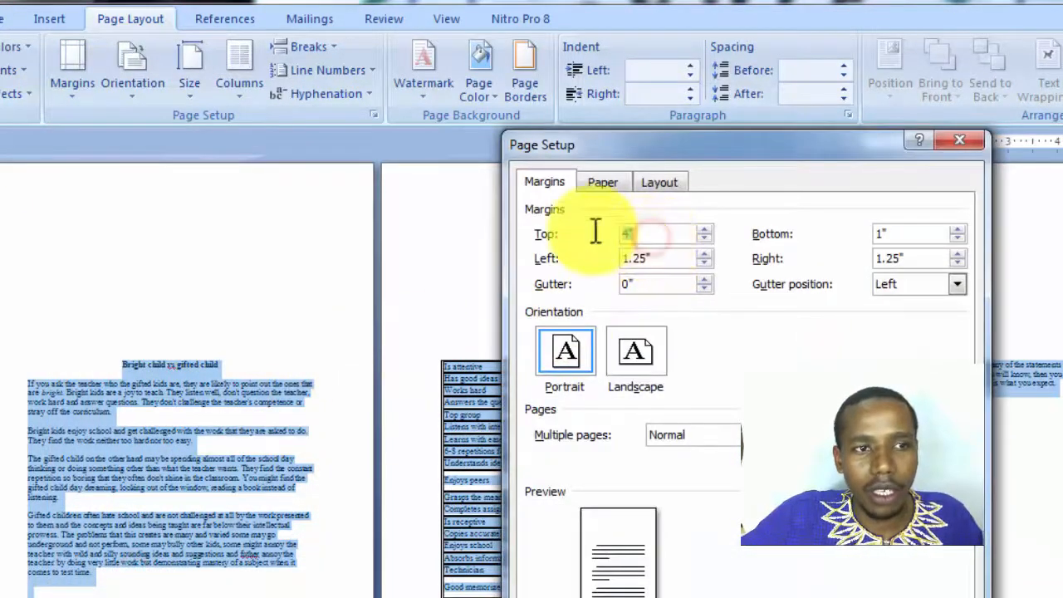
pyautogui.write('0.5')
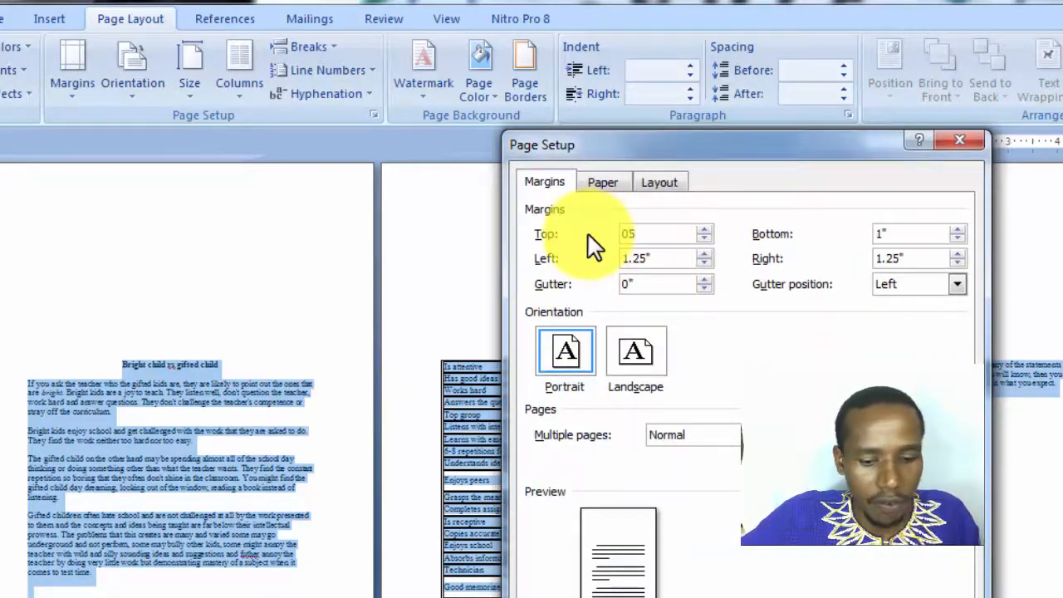
pyautogui.press('Return')
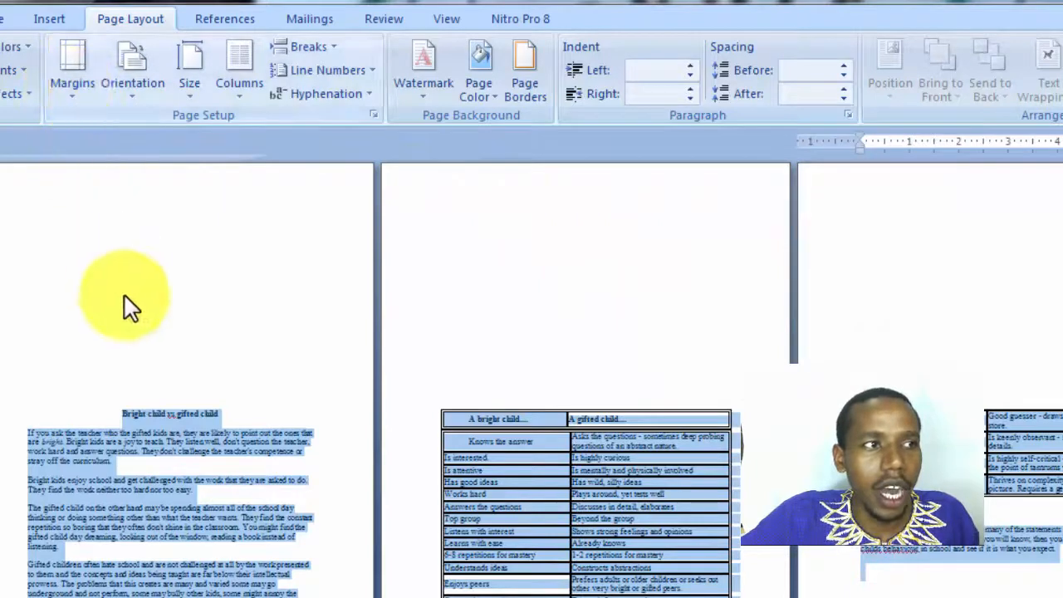
# Deselect the document content and set the custom top margin to 0.5"
pyautogui.click(148, 386)
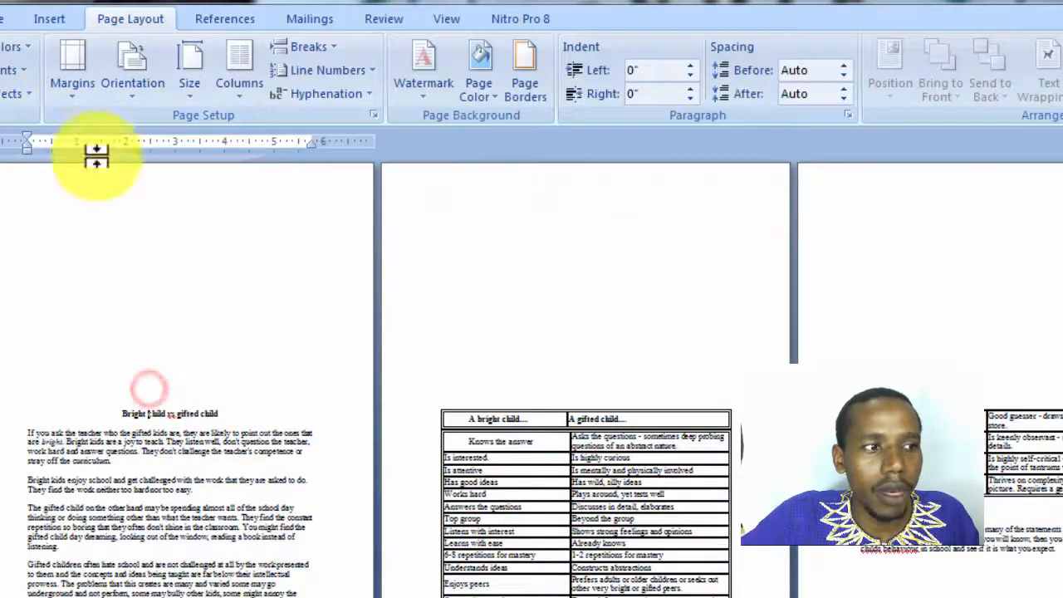
pyautogui.click(72, 93)
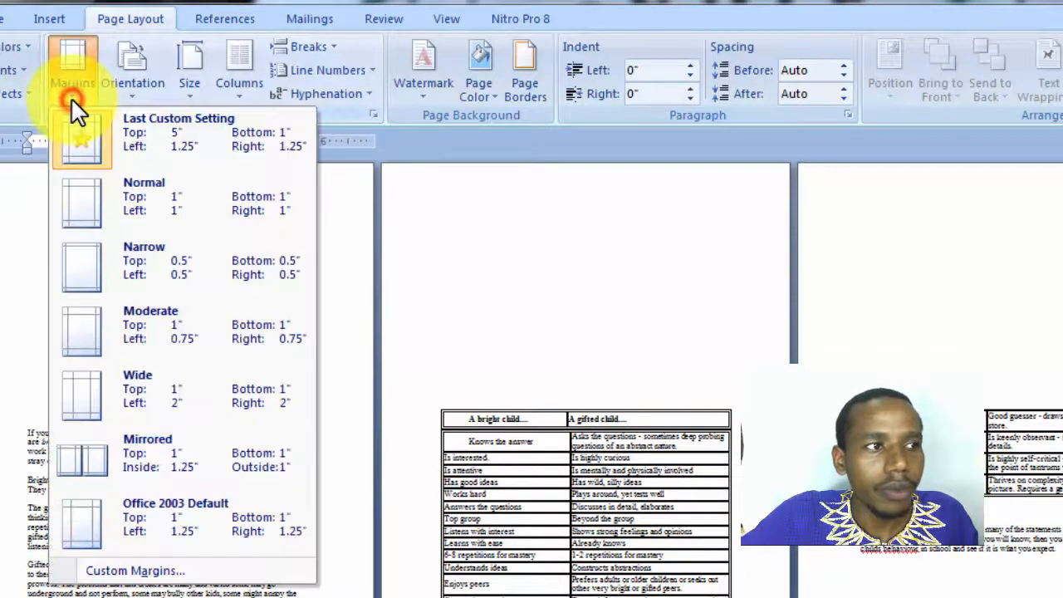
pyautogui.click(127, 572)
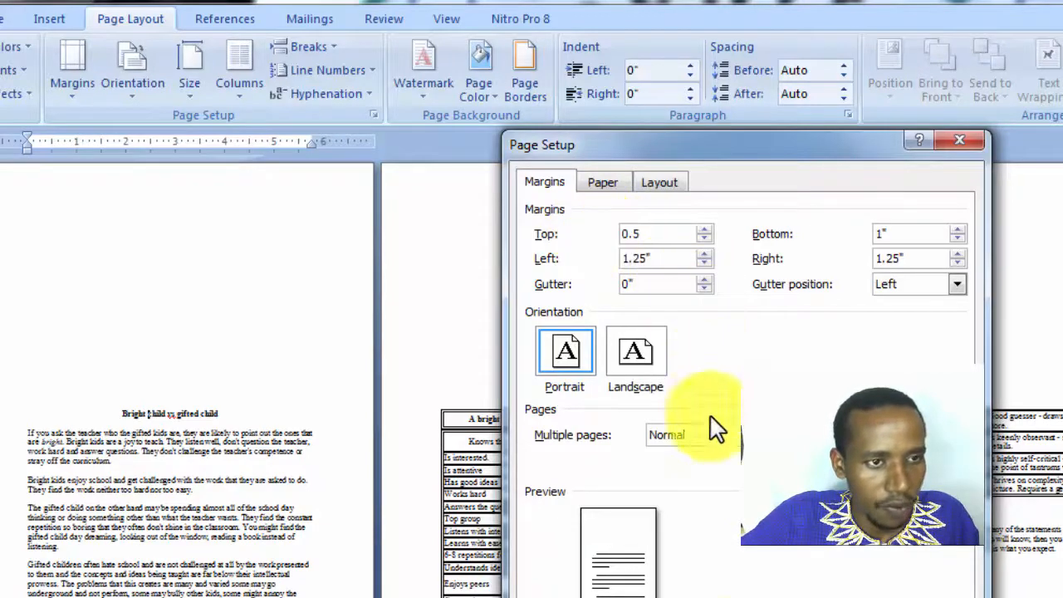
pyautogui.press('Return')
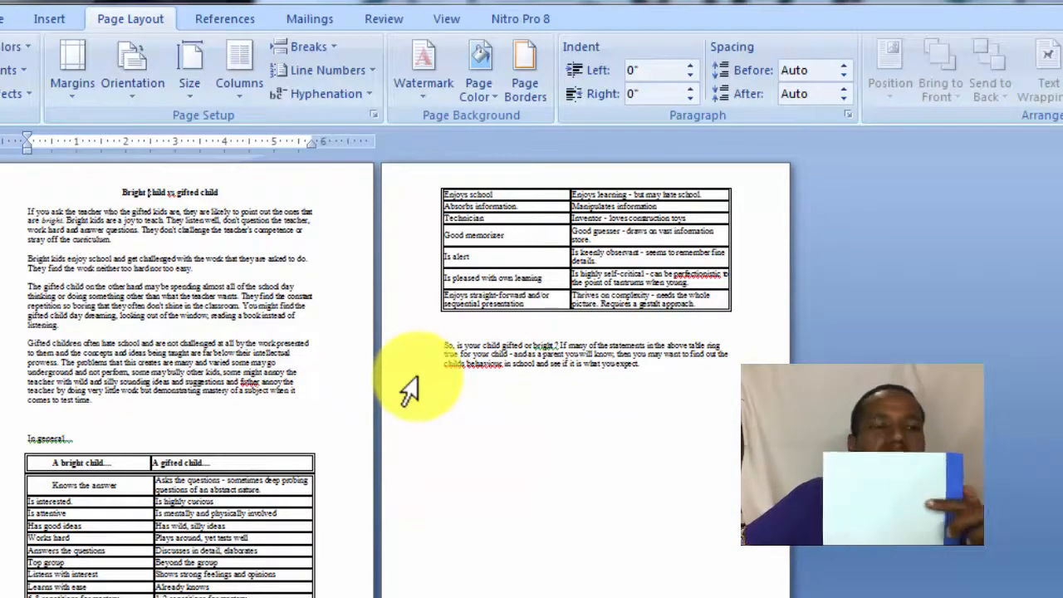
# Try a custom left margin of 2.2", and replace it with 2" for the document
pyautogui.click(76, 98)
pyautogui.click(148, 575)
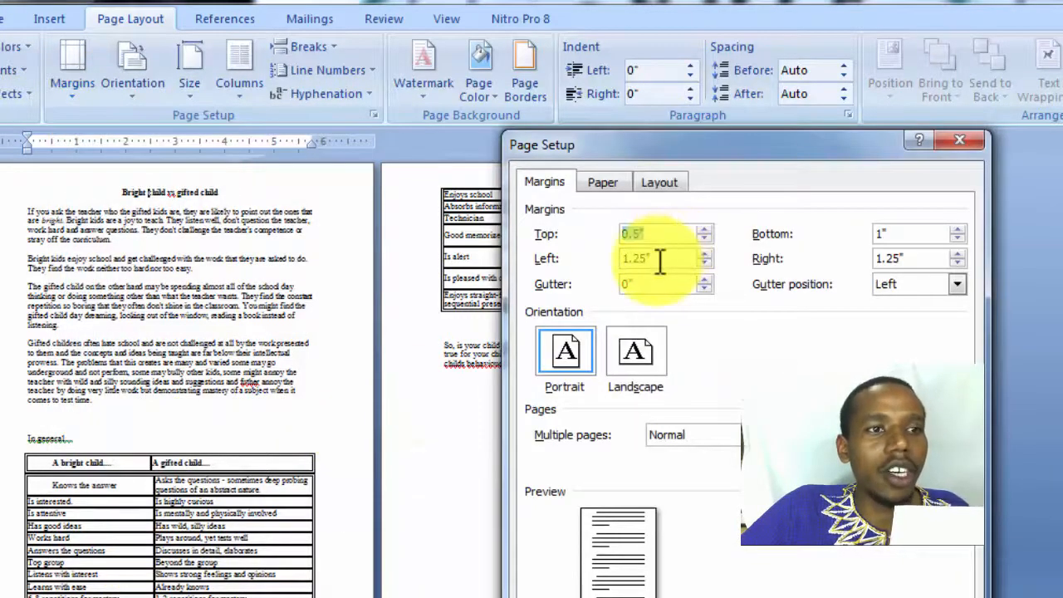
pyautogui.moveTo(660, 260); pyautogui.dragTo(596, 259)
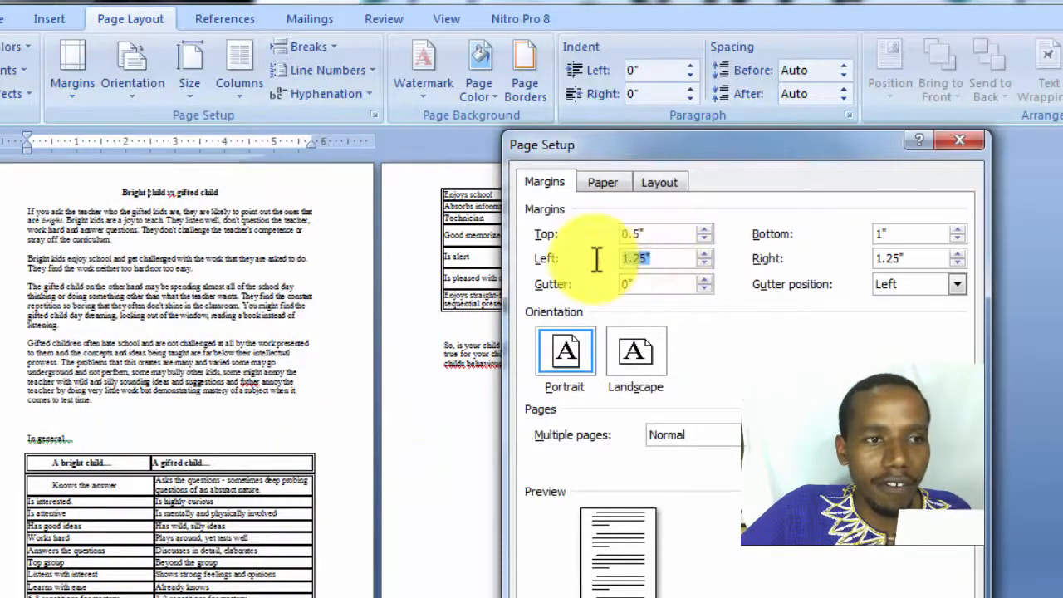
pyautogui.click(703, 253)
pyautogui.moveTo(704, 253); pyautogui.dragTo(703, 253)
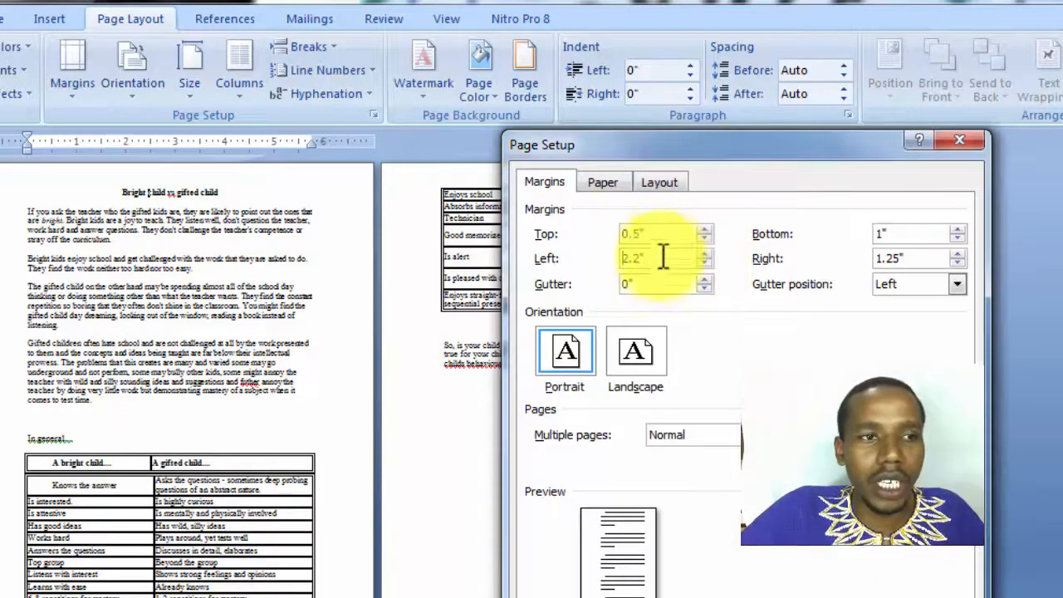
pyautogui.moveTo(658, 262); pyautogui.dragTo(586, 258)
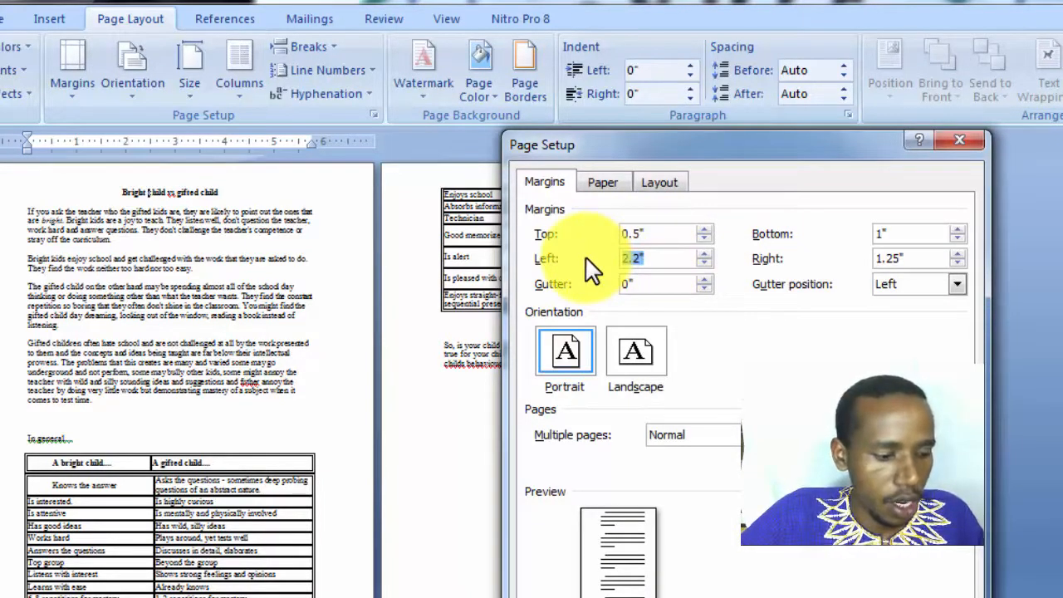
pyautogui.write('2')
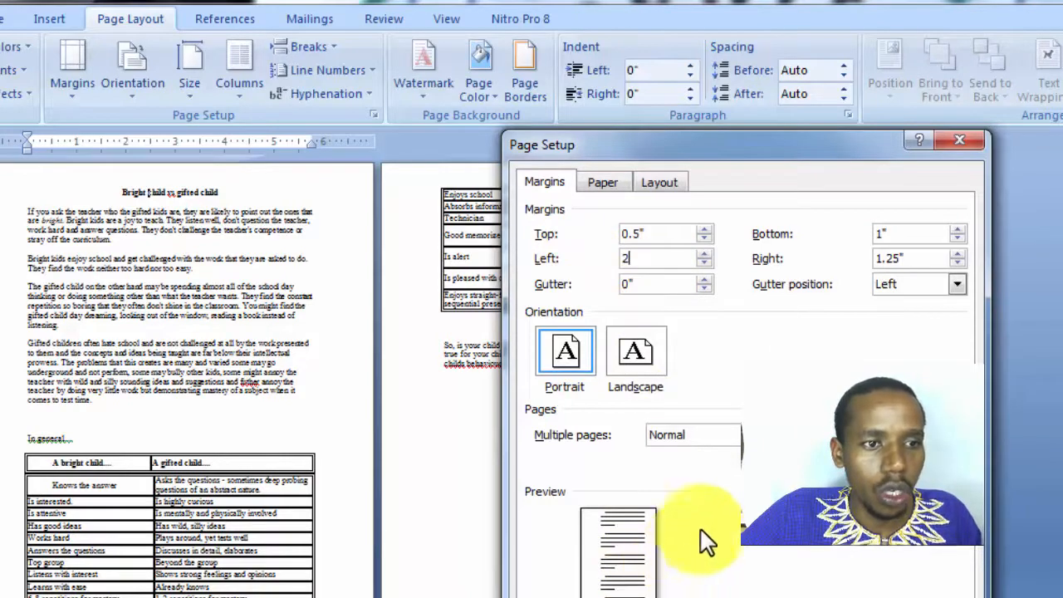
pyautogui.press('Return')
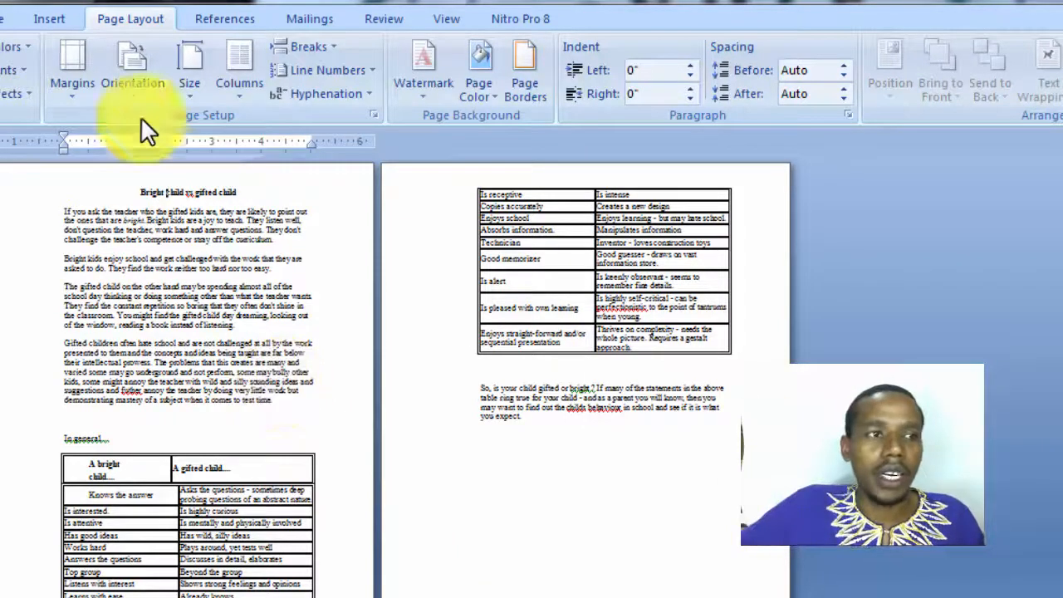
# Set the document's custom left margin to 4" and select the entire document content
pyautogui.click(71, 96)
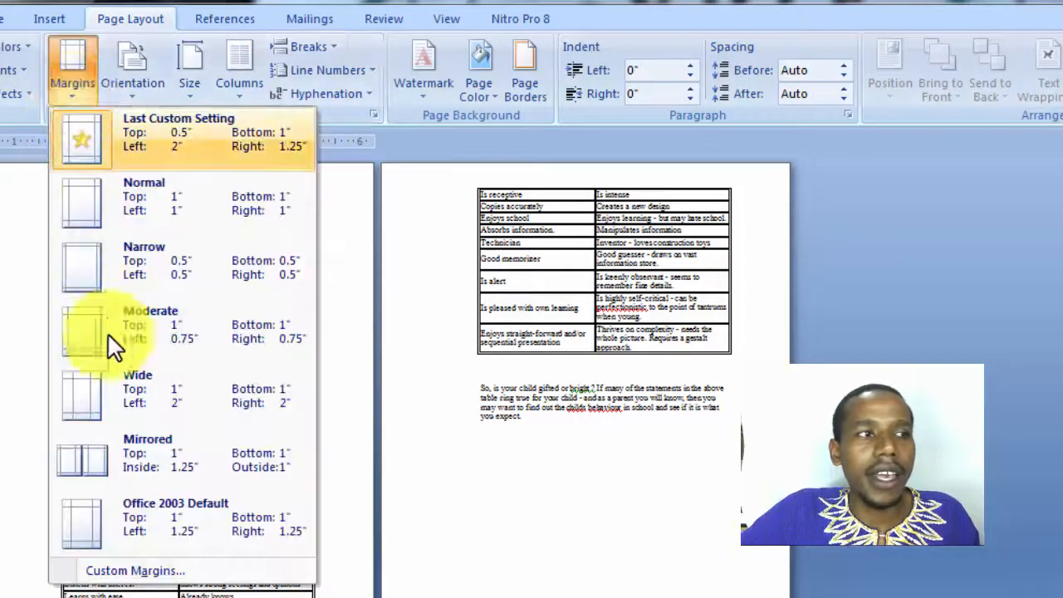
pyautogui.click(137, 570)
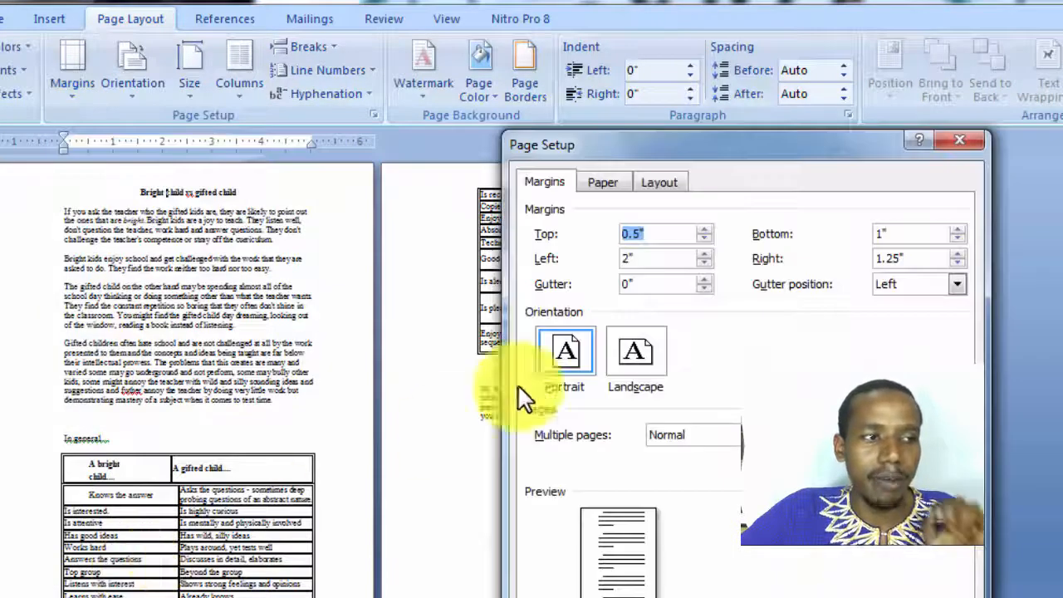
pyautogui.moveTo(638, 259); pyautogui.dragTo(606, 255)
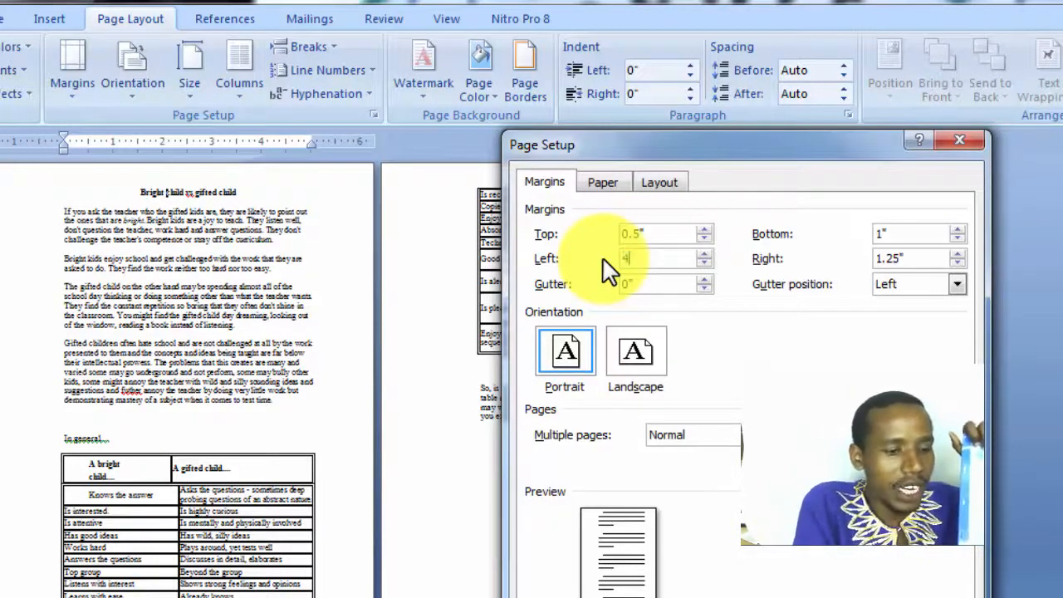
pyautogui.press('Return')
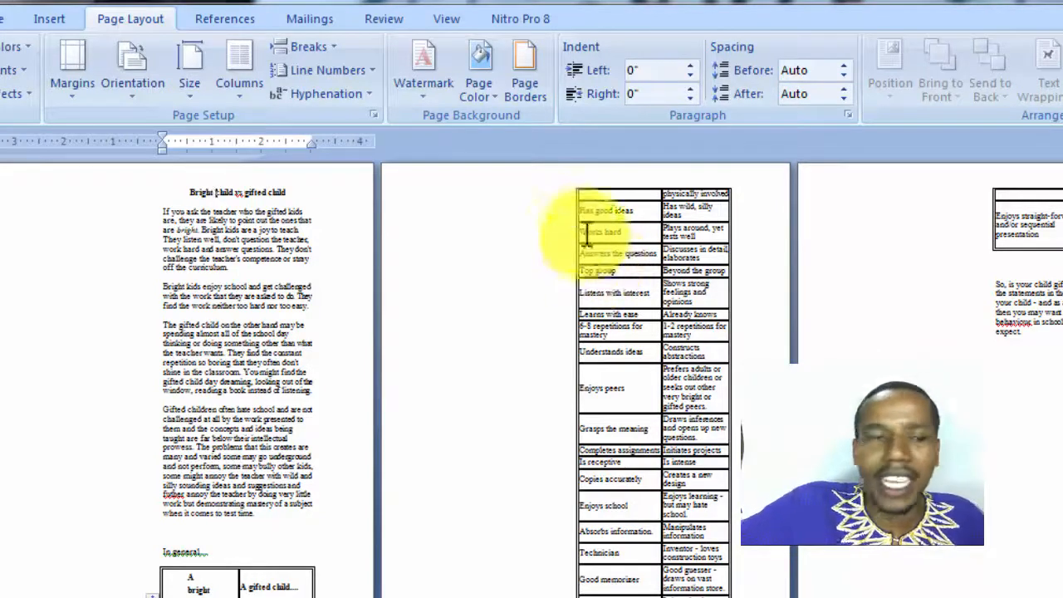
pyautogui.hotkey('ctrl', 'a')
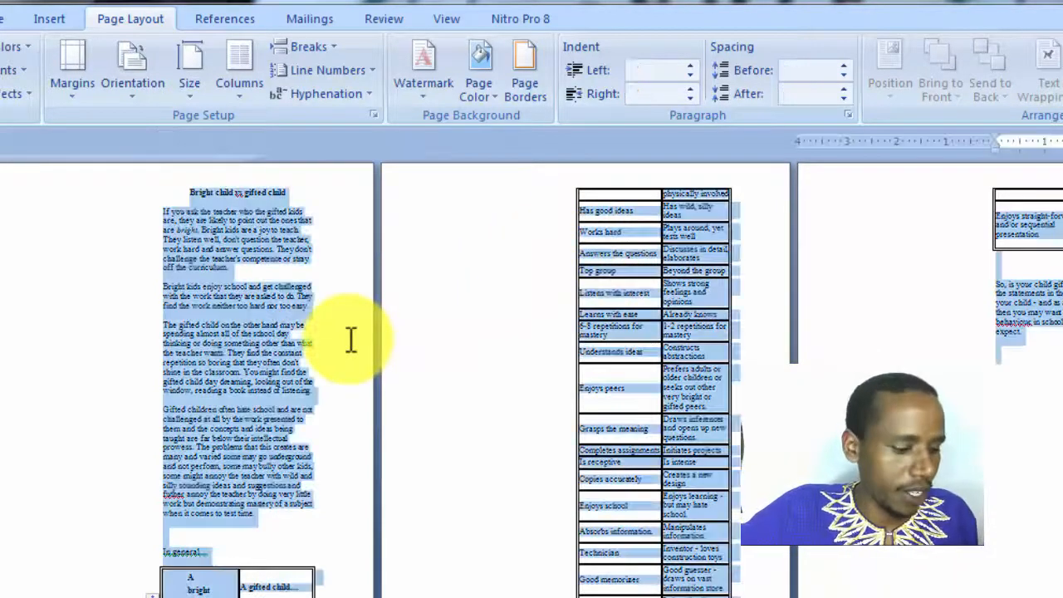
# Set the custom left margin of the selected document content to 0.5"
pyautogui.click(70, 90)
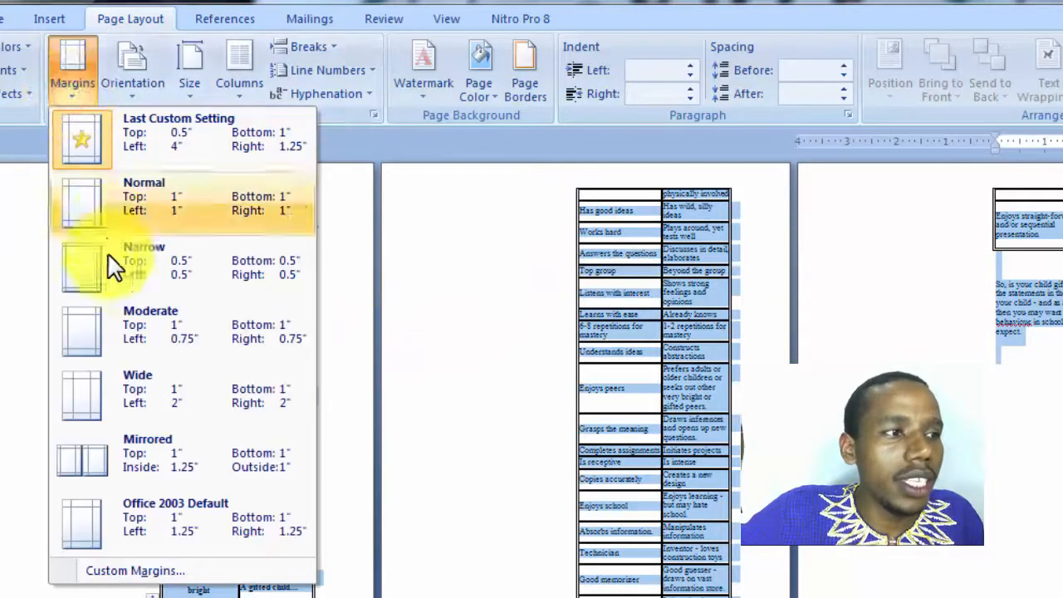
pyautogui.click(176, 580)
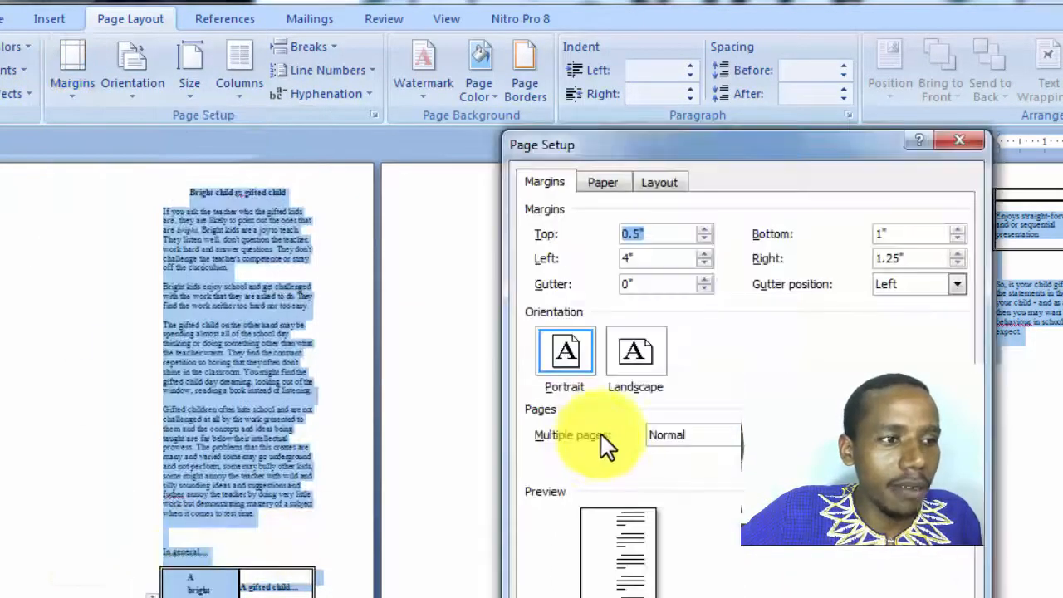
pyautogui.click(645, 258)
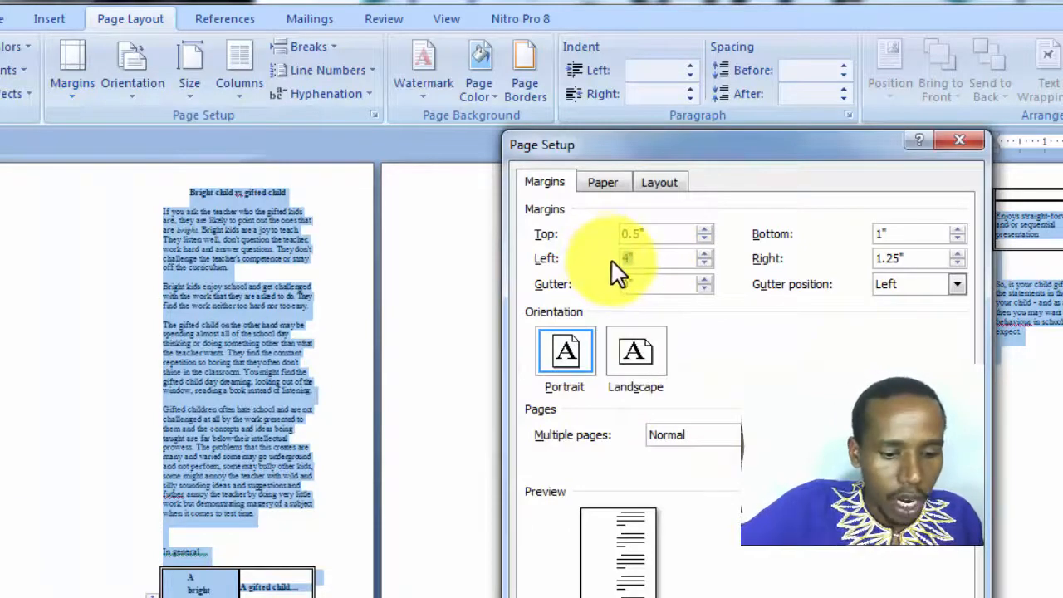
pyautogui.write('0.5')
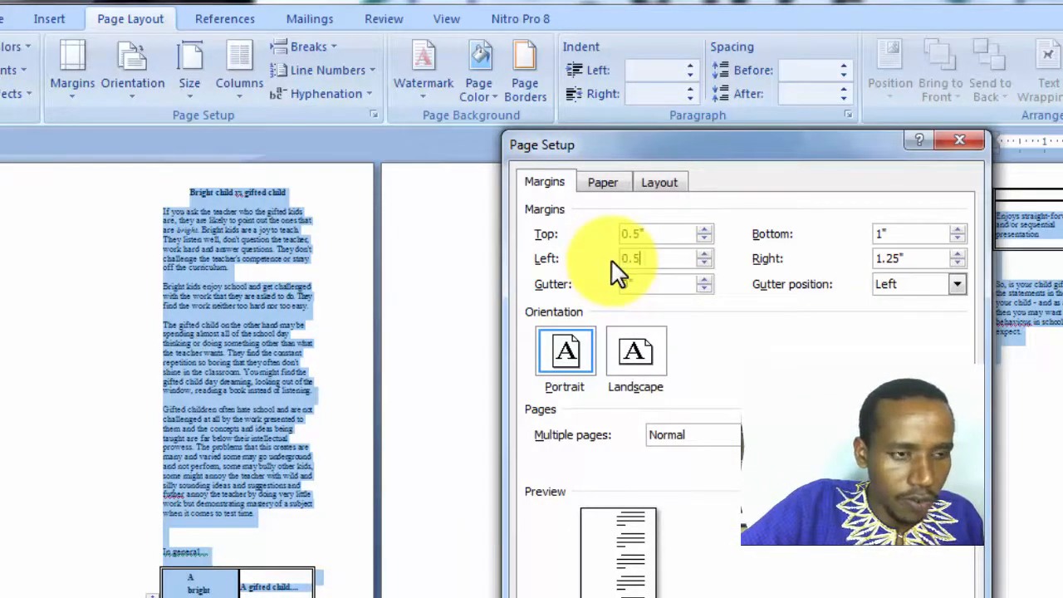
pyautogui.press('Return')
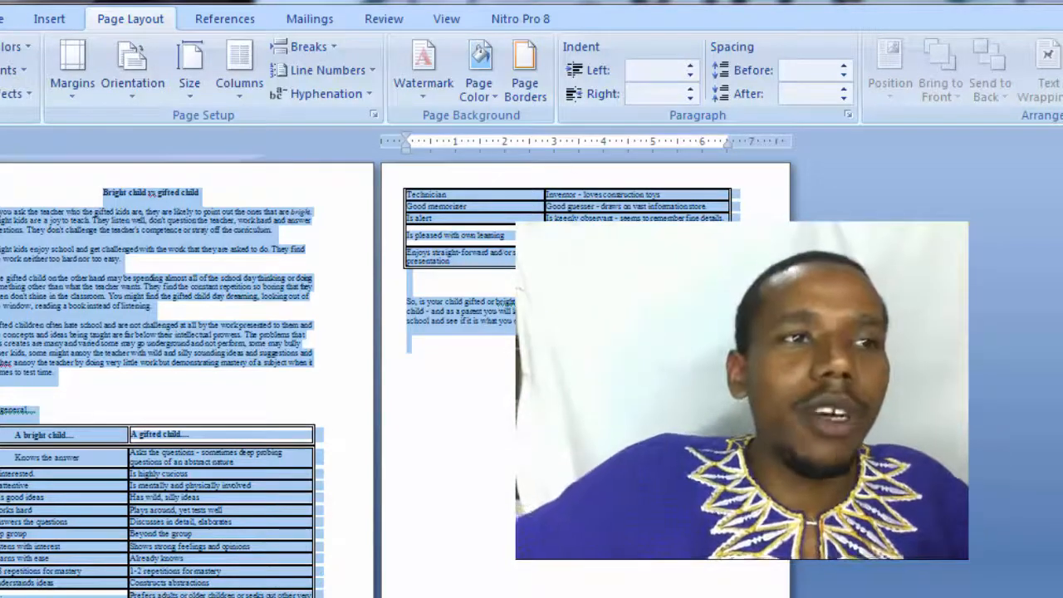
# Set the document's custom left margin to 1" and deselect the content
pyautogui.click(69, 95)
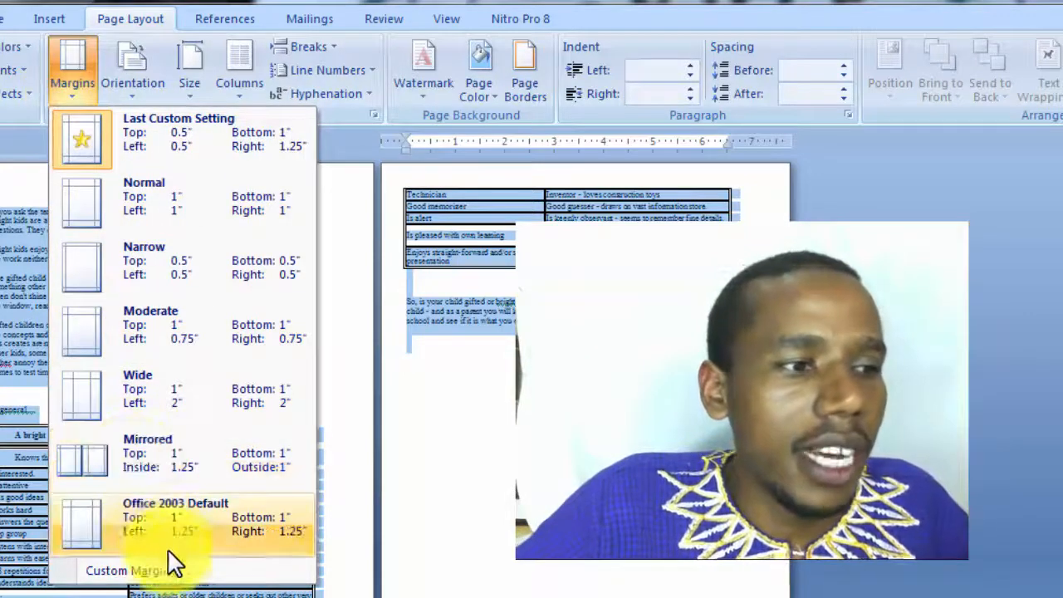
pyautogui.click(179, 575)
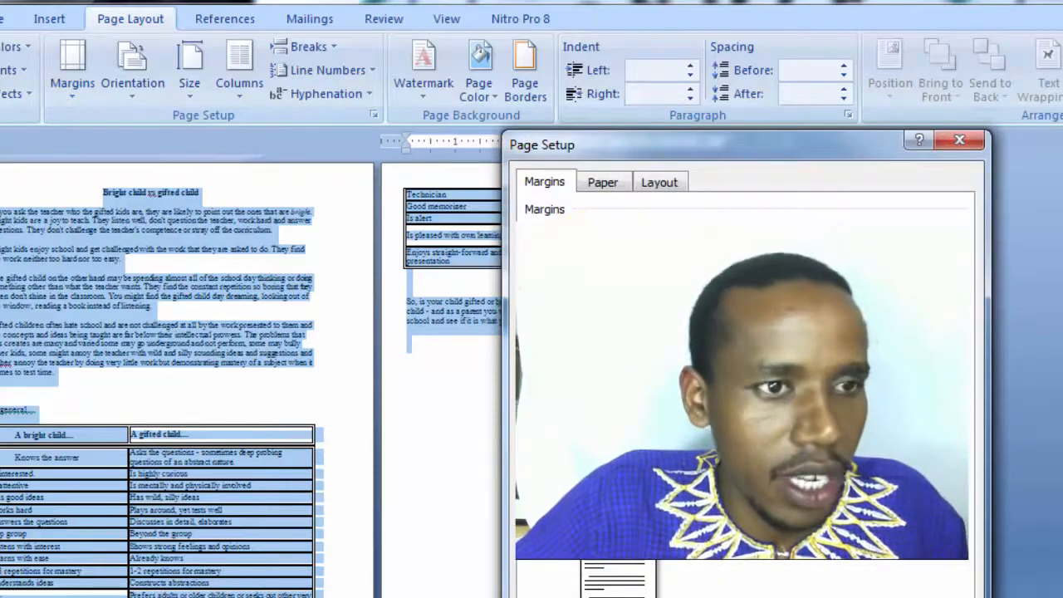
pyautogui.press('Return')
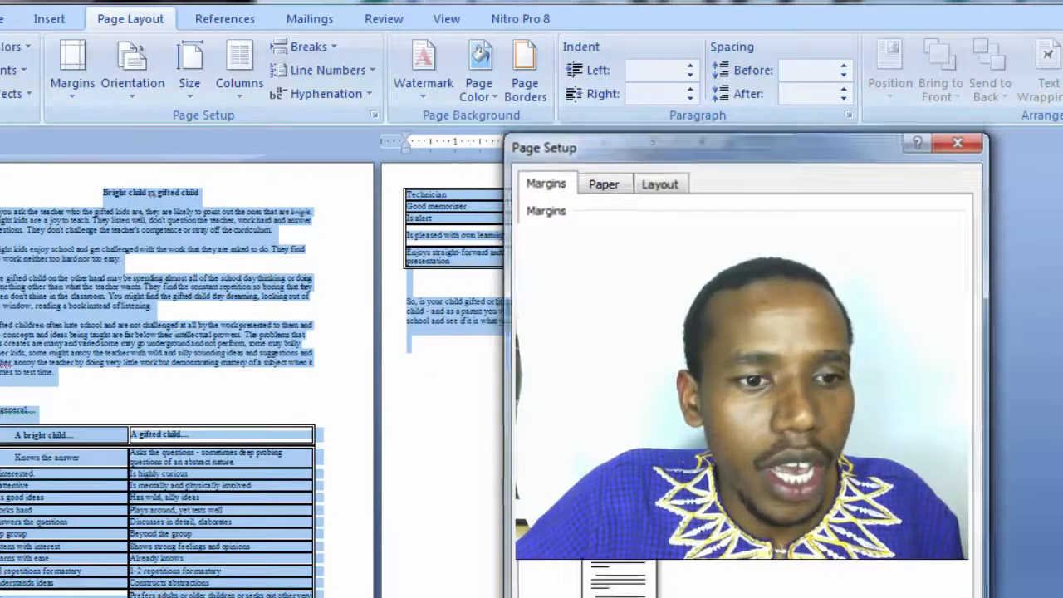
pyautogui.click(155, 306)
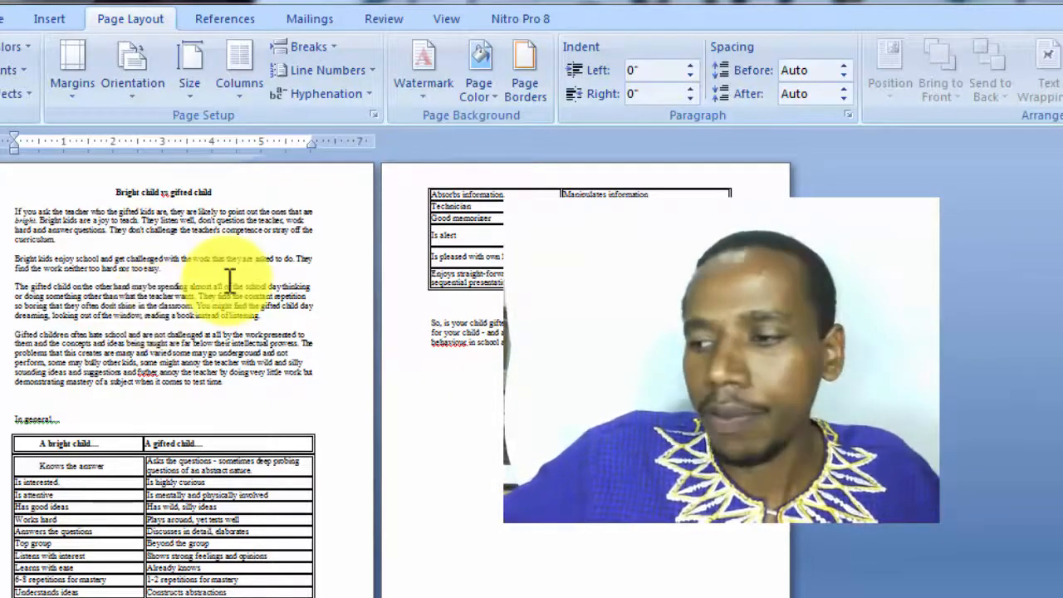
# Increase the document's gutter margin to 1.9" in the custom margin settings and apply it
pyautogui.click(68, 94)
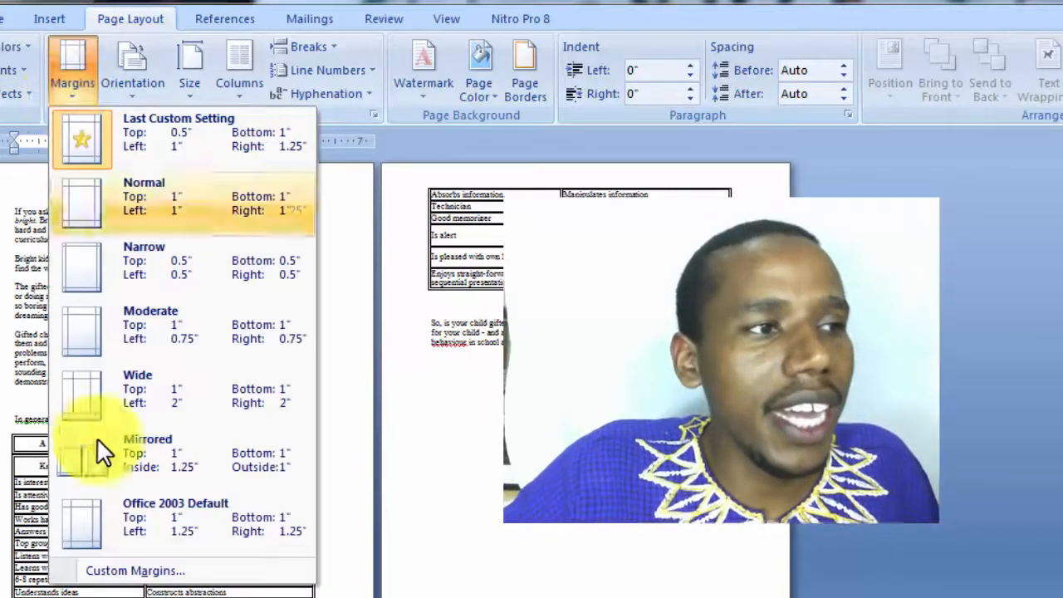
pyautogui.click(114, 571)
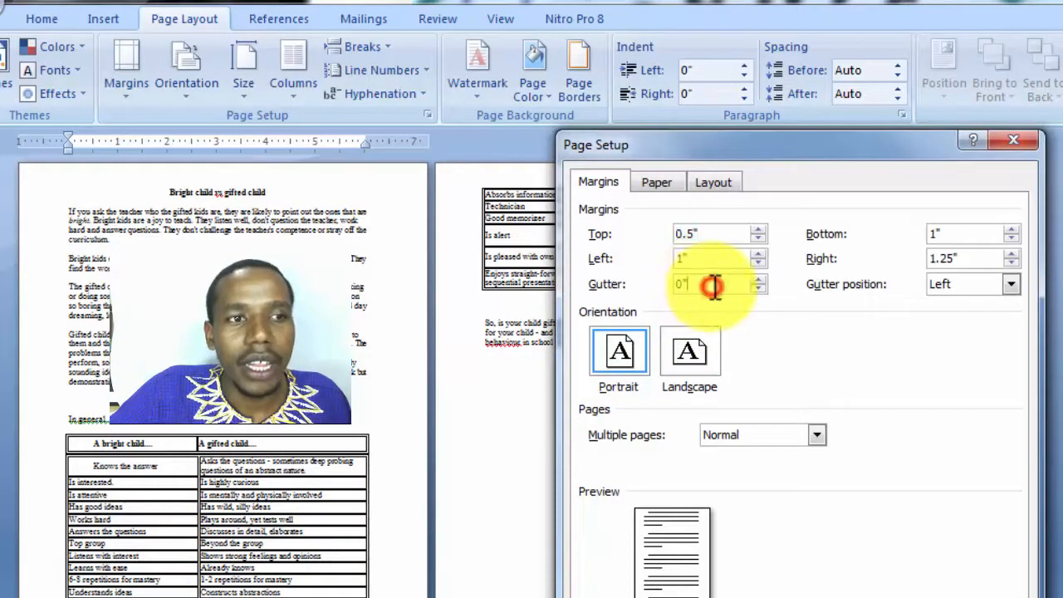
pyautogui.click(712, 286)
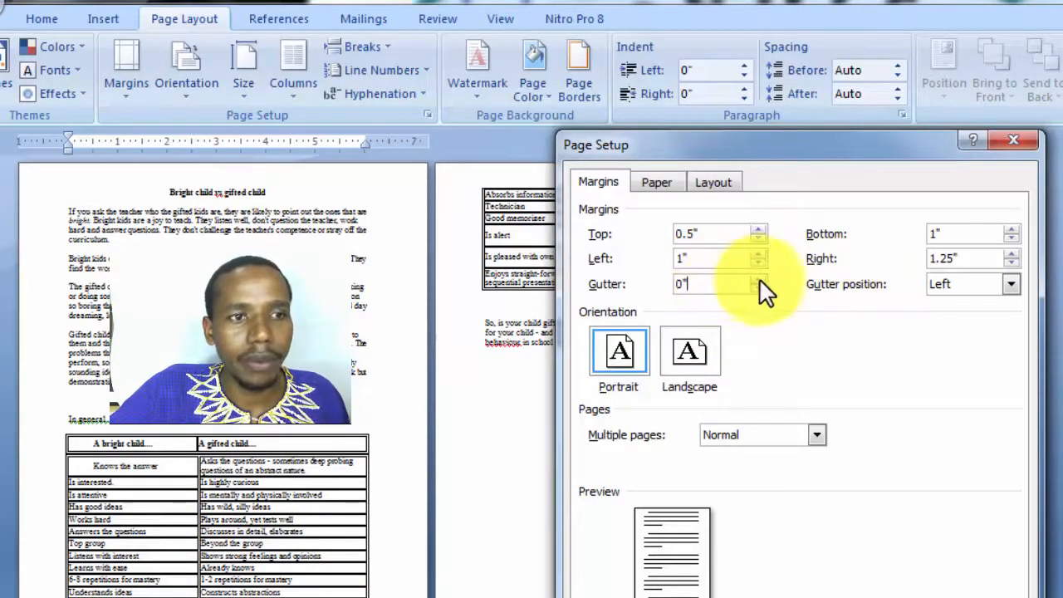
pyautogui.moveTo(758, 277); pyautogui.dragTo(758, 274)
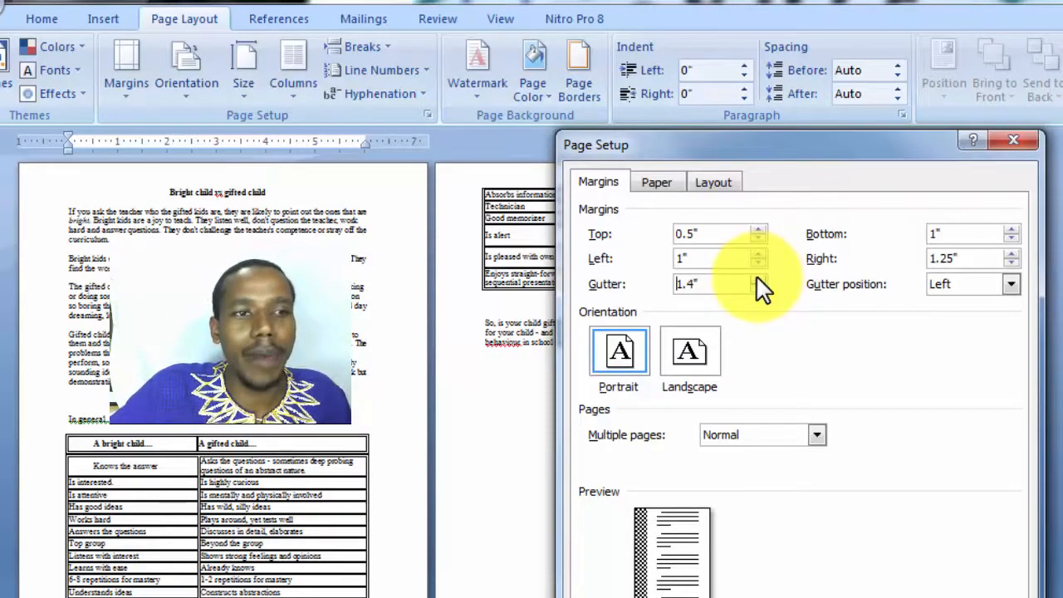
pyautogui.click(757, 279)
pyautogui.click(756, 279)
pyautogui.click(757, 279)
pyautogui.click(756, 279)
pyautogui.click(756, 279)
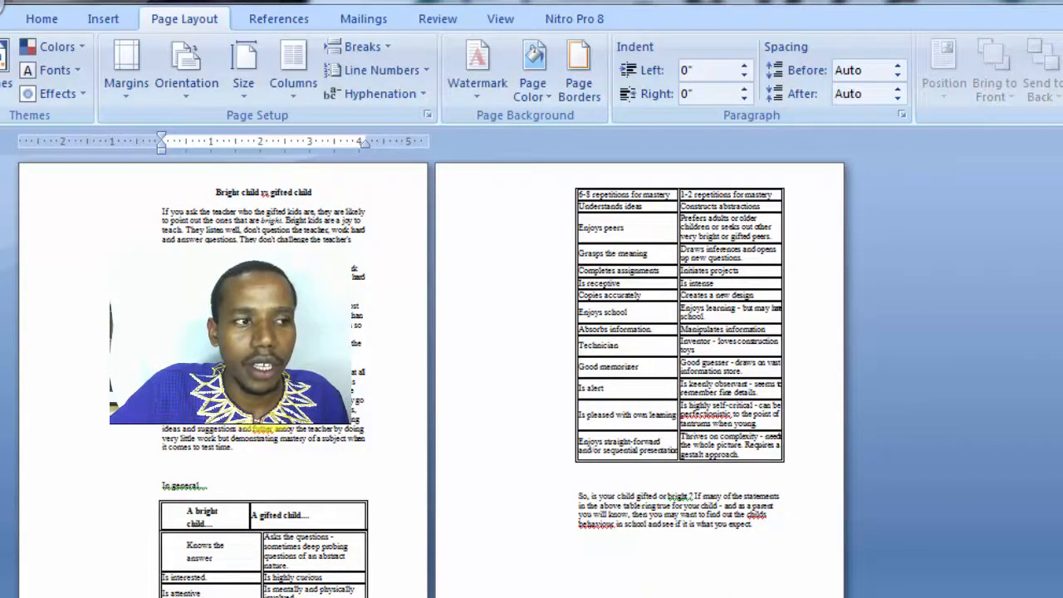
# Select the entire document, set its gutter margin to 0.5", and deselect the content
pyautogui.hotkey('ctrl', 'a')
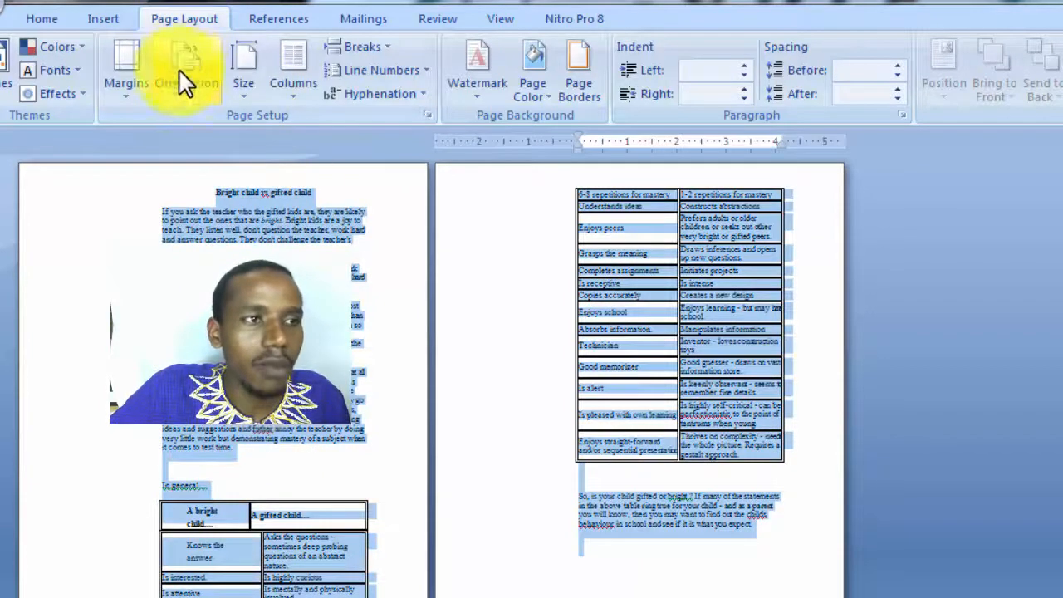
pyautogui.click(125, 98)
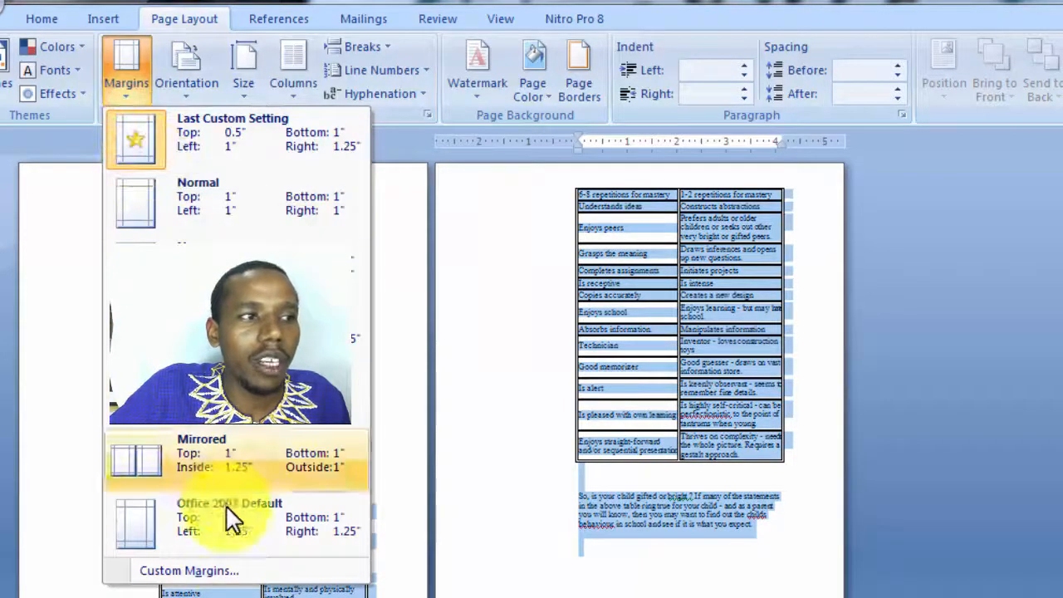
pyautogui.click(238, 573)
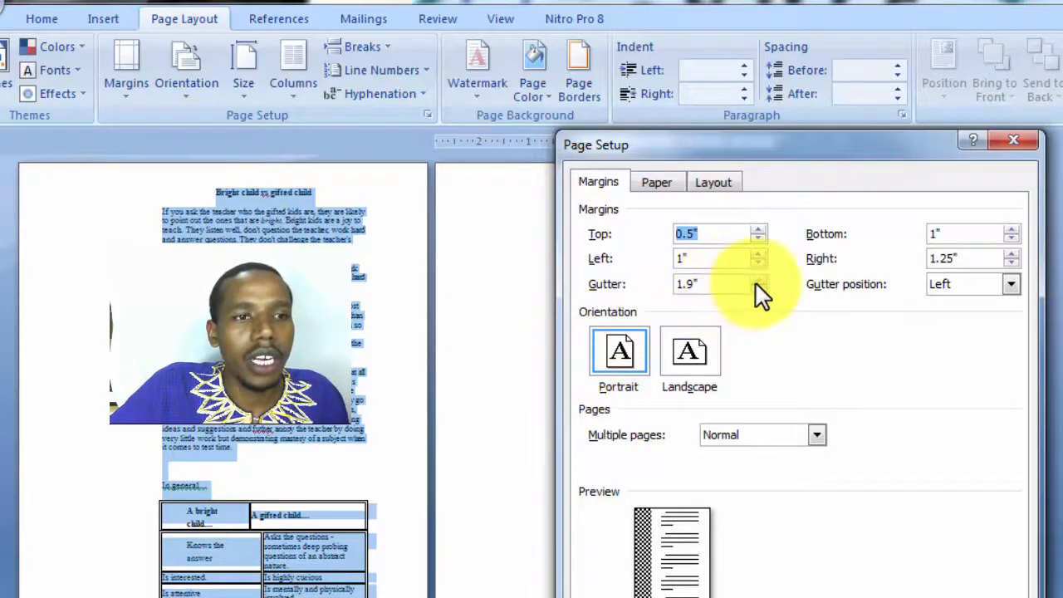
pyautogui.moveTo(728, 287); pyautogui.dragTo(609, 280)
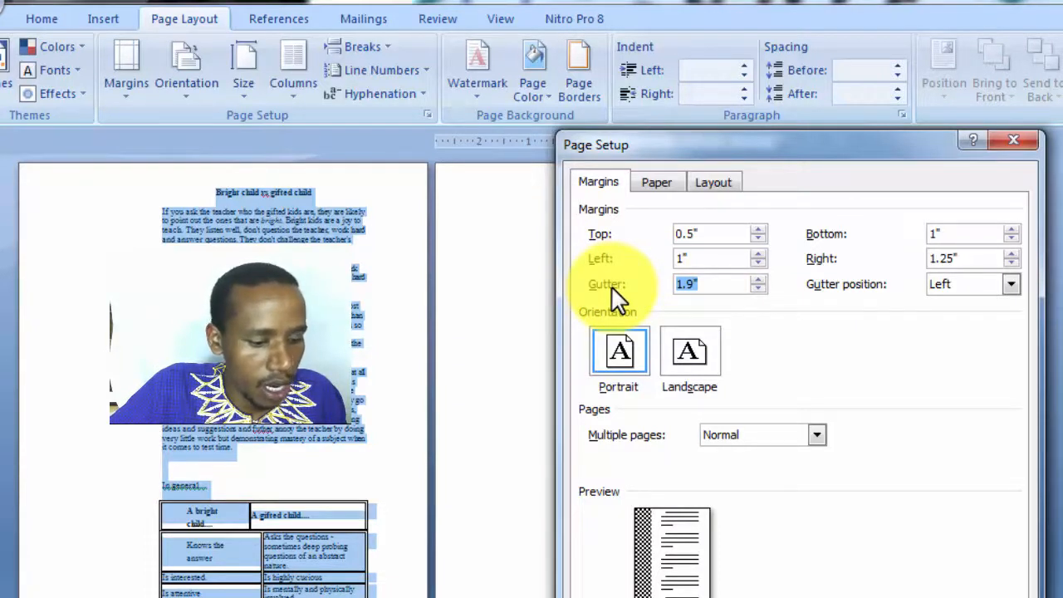
pyautogui.write('0.5')
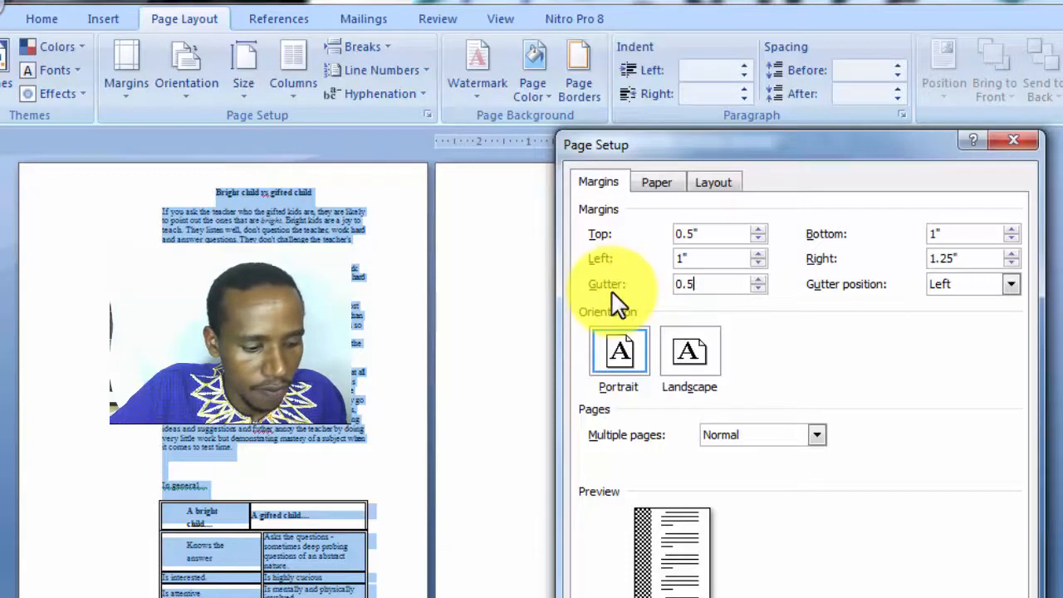
pyautogui.press('Return')
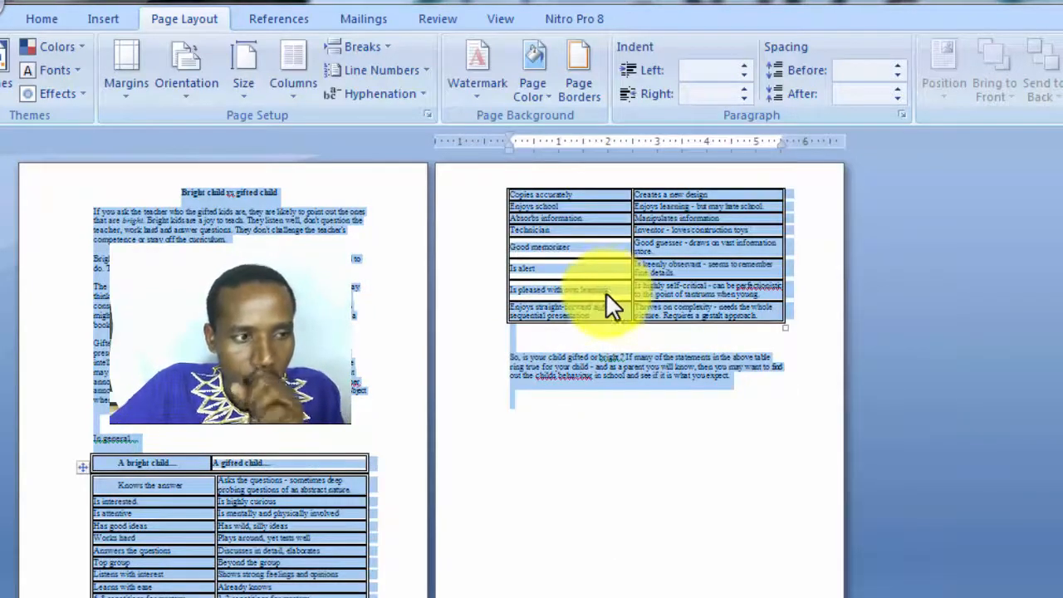
pyautogui.click(336, 435)
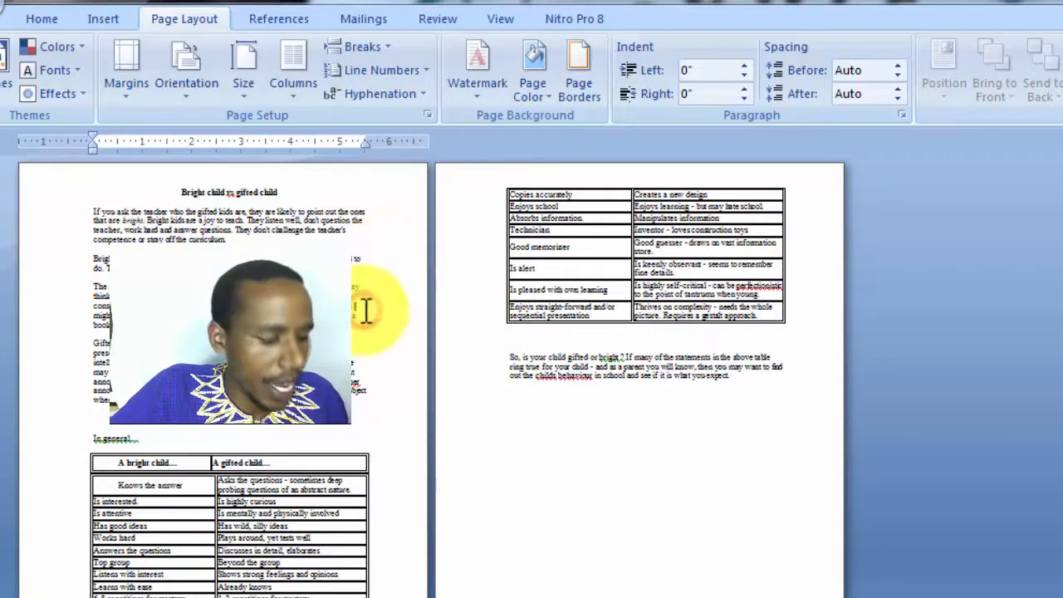
# Select the entire document, raise its custom bottom margin to 2.6", and deselect the content
pyautogui.hotkey('ctrl', 'a')
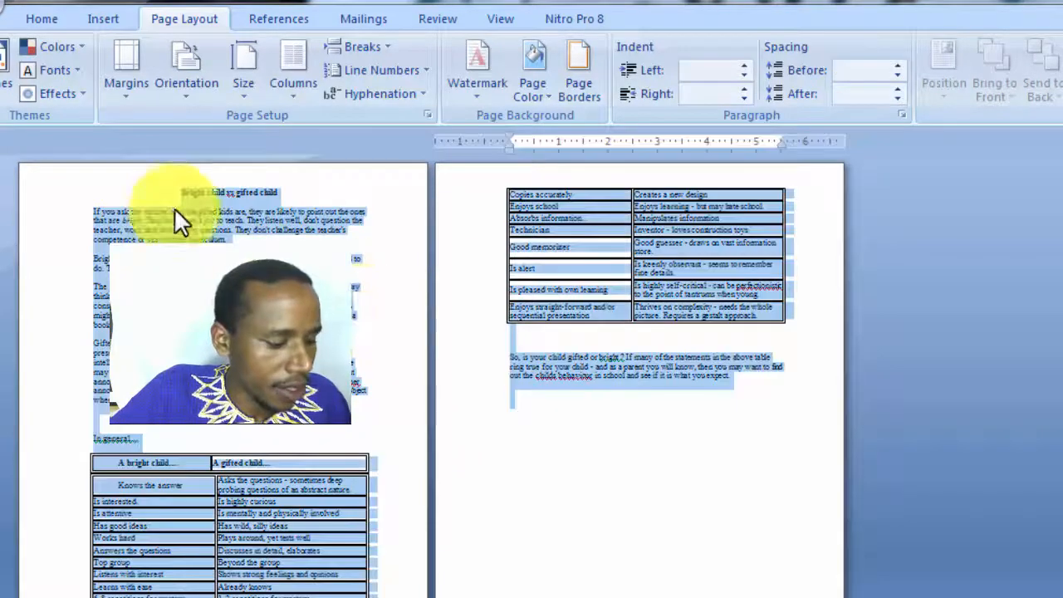
pyautogui.click(126, 91)
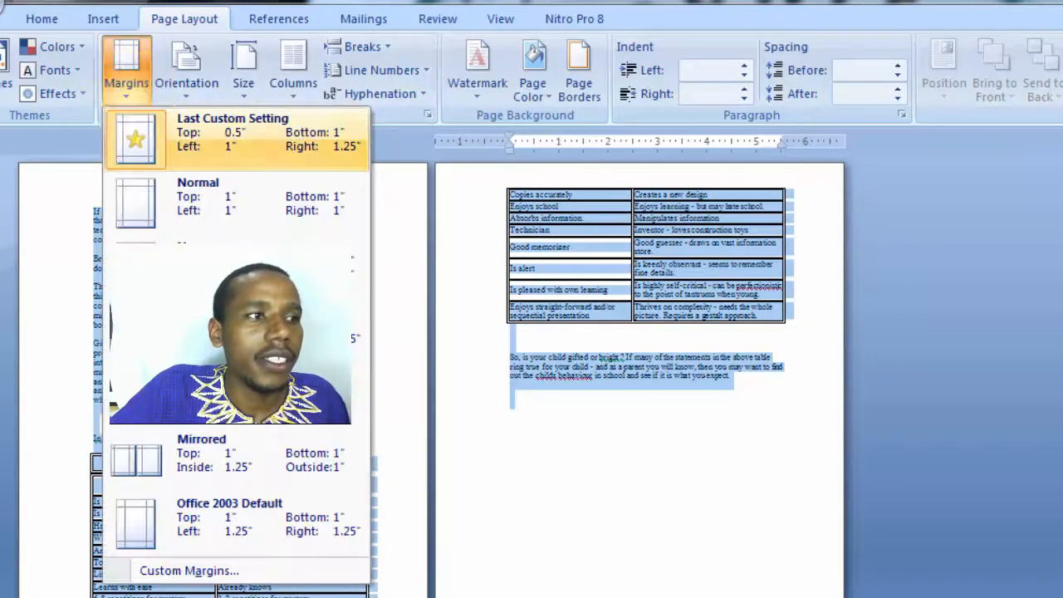
pyautogui.click(185, 571)
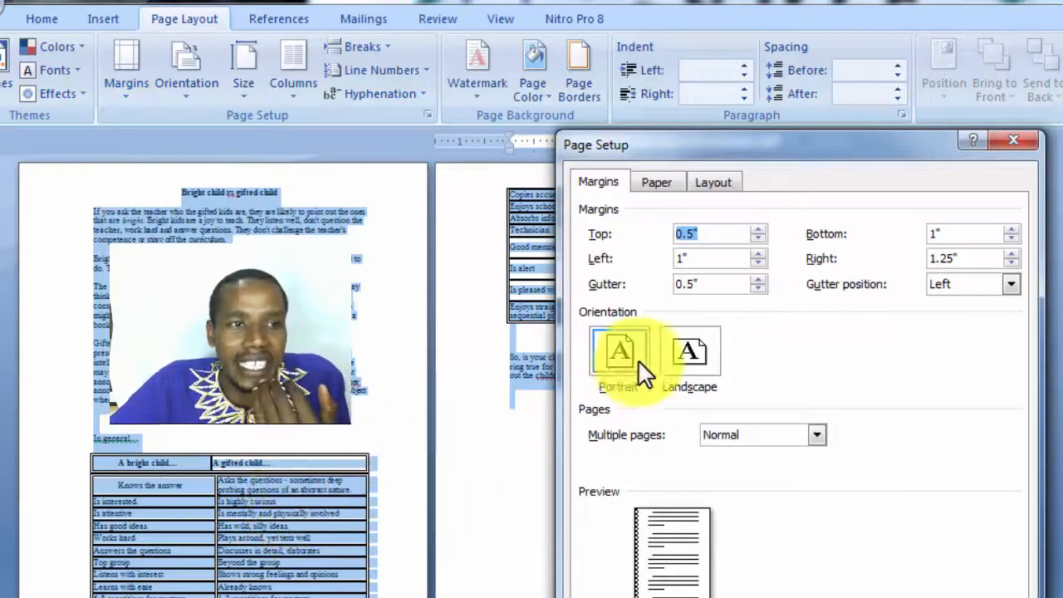
pyautogui.click(1013, 229)
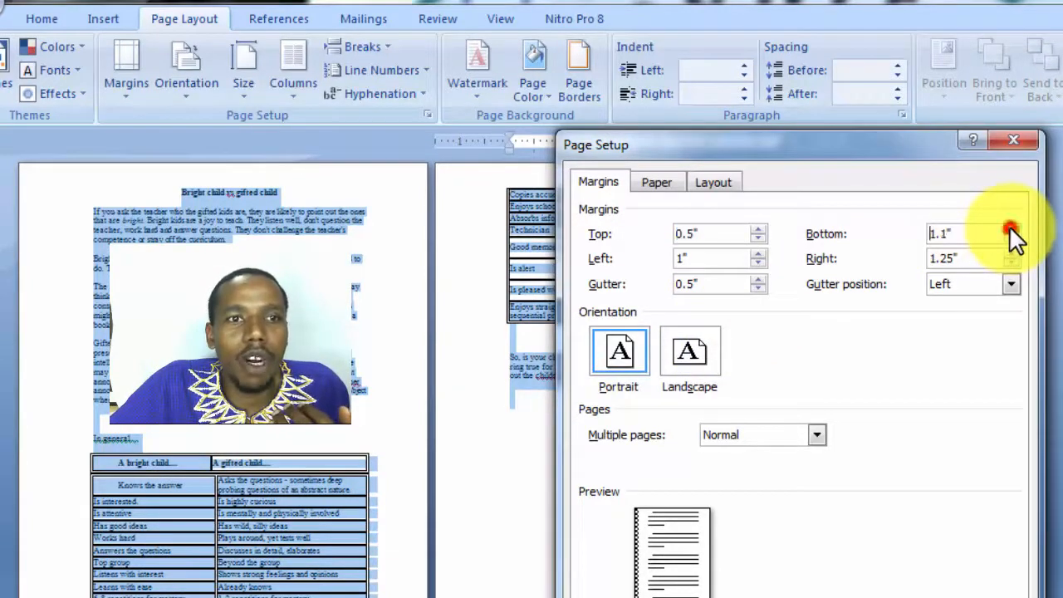
pyautogui.click(1013, 229)
pyautogui.click(1013, 229)
pyautogui.click(1012, 229)
pyautogui.click(1013, 229)
pyautogui.doubleClick(1010, 229)
pyautogui.click(1010, 229)
pyautogui.doubleClick(1009, 229)
pyautogui.click(1010, 229)
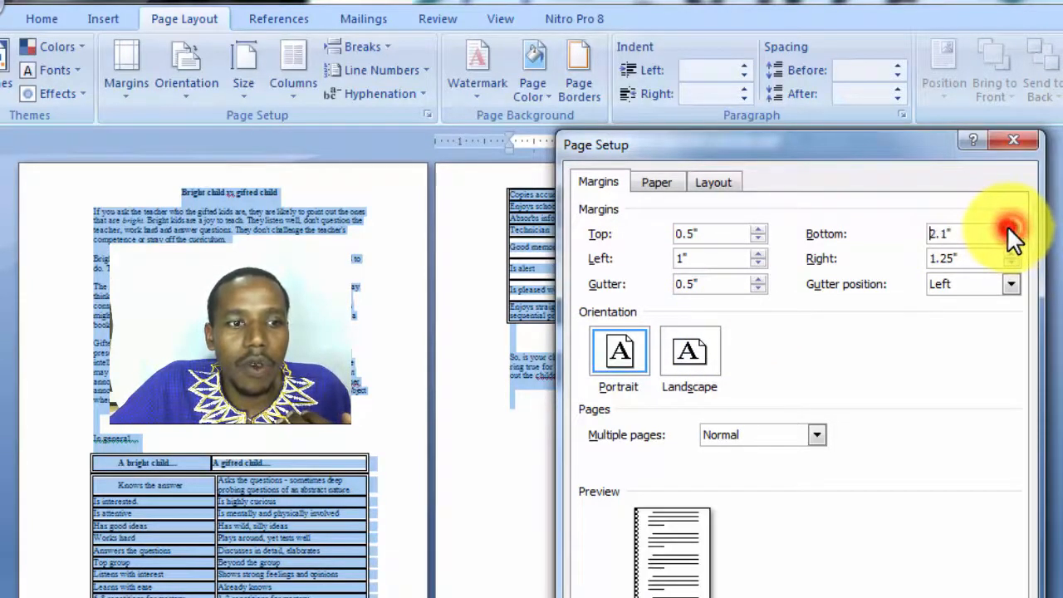
pyautogui.doubleClick(1006, 229)
pyautogui.click(1006, 229)
pyautogui.doubleClick(1007, 229)
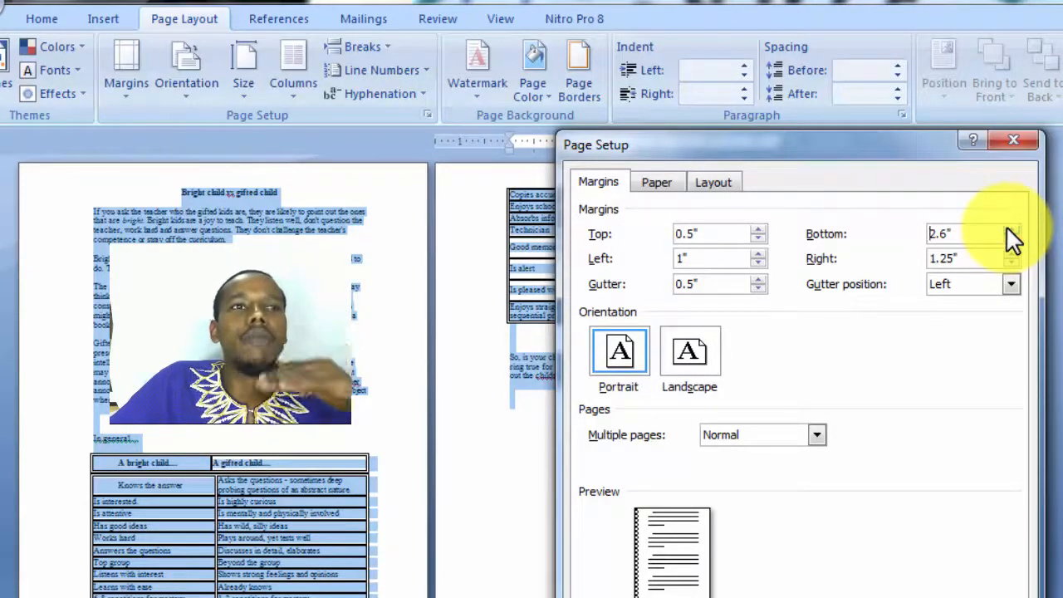
pyautogui.press('Return')
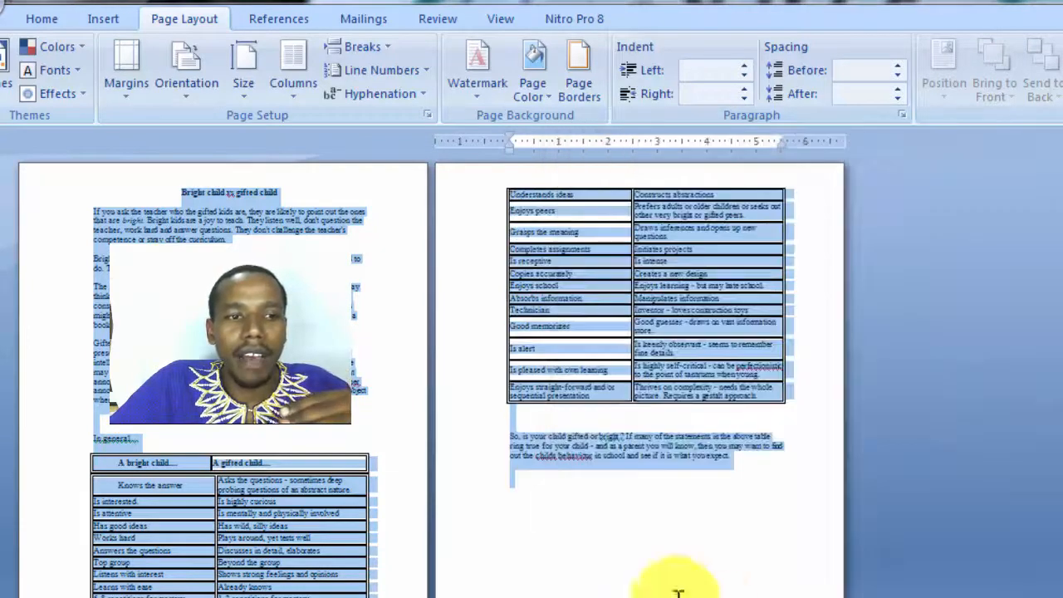
pyautogui.scroll(-1, 365, 487)
pyautogui.click(380, 495)
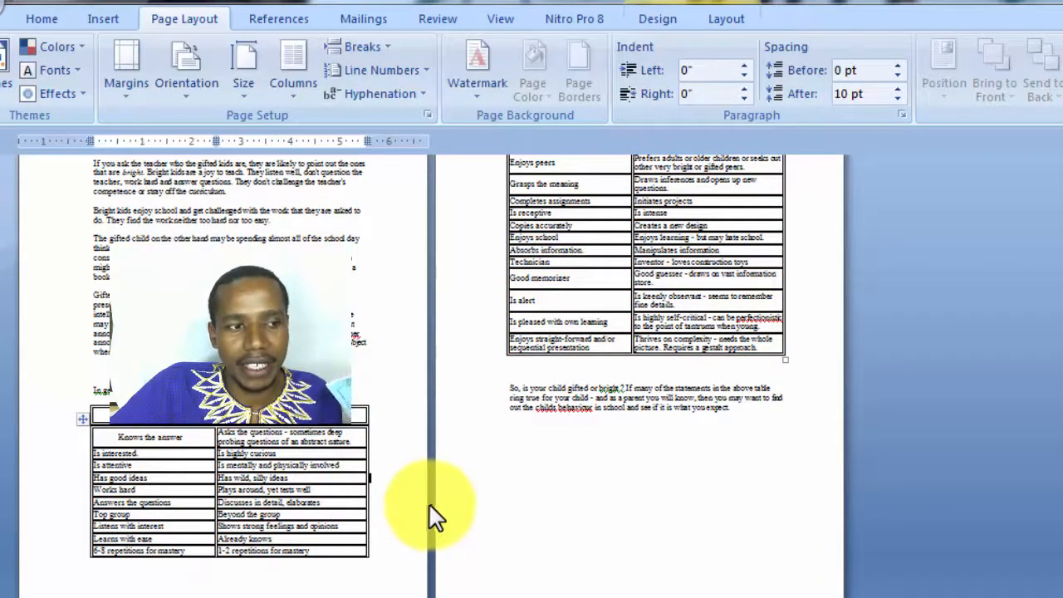
pyautogui.click(249, 349)
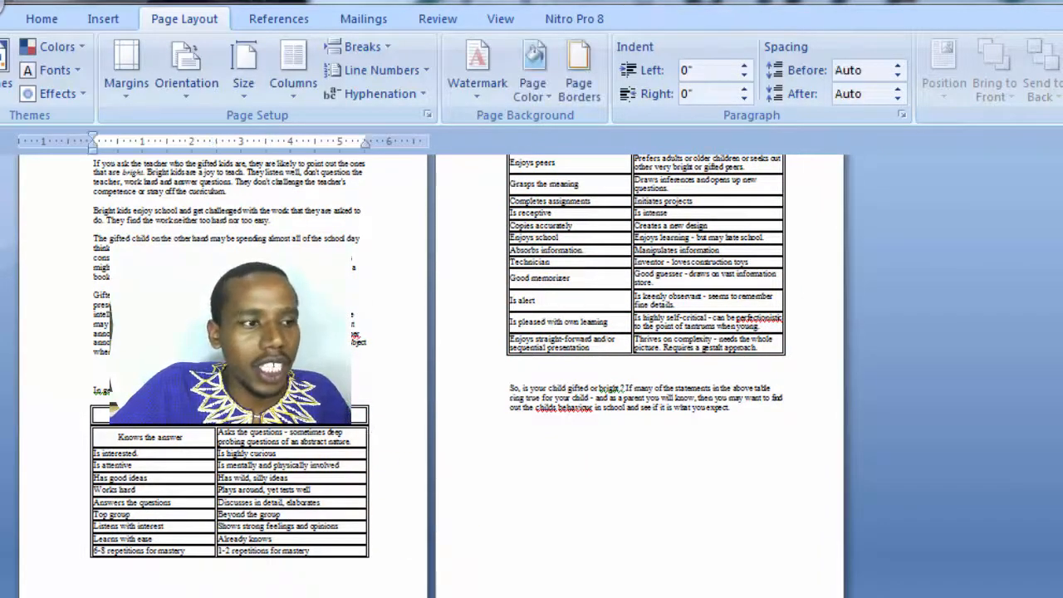
# Select all of the document content and enter a larger custom bottom margin than 2.6"
pyautogui.hotkey('ctrl', 'a')
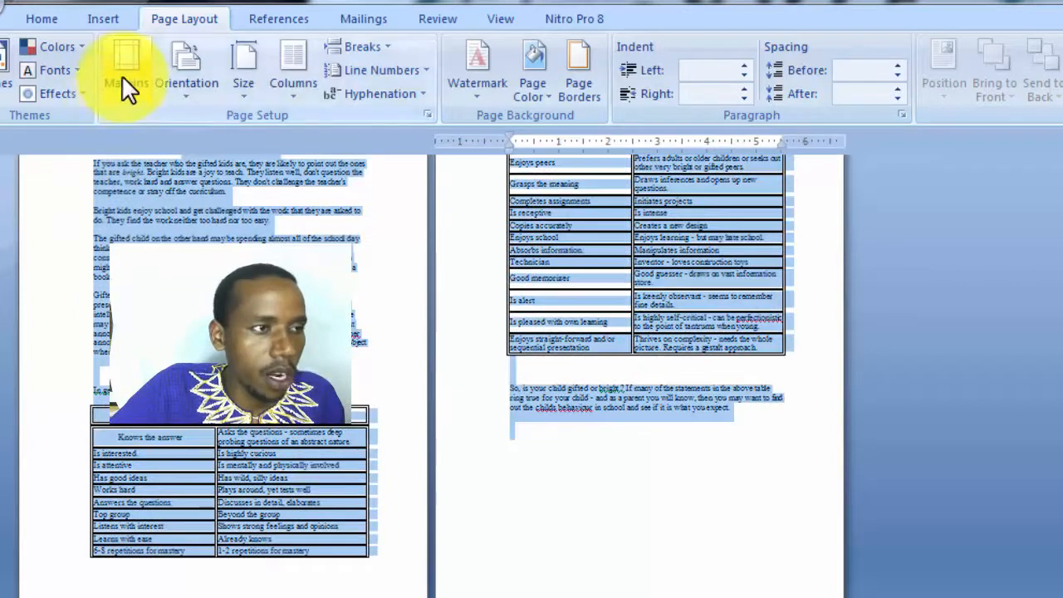
pyautogui.click(123, 83)
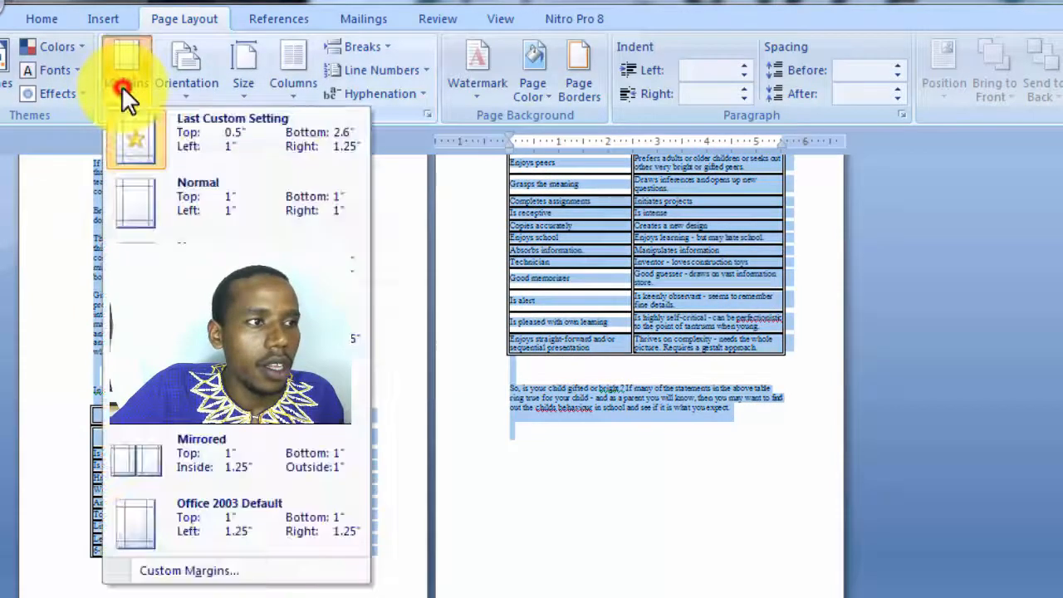
pyautogui.click(182, 570)
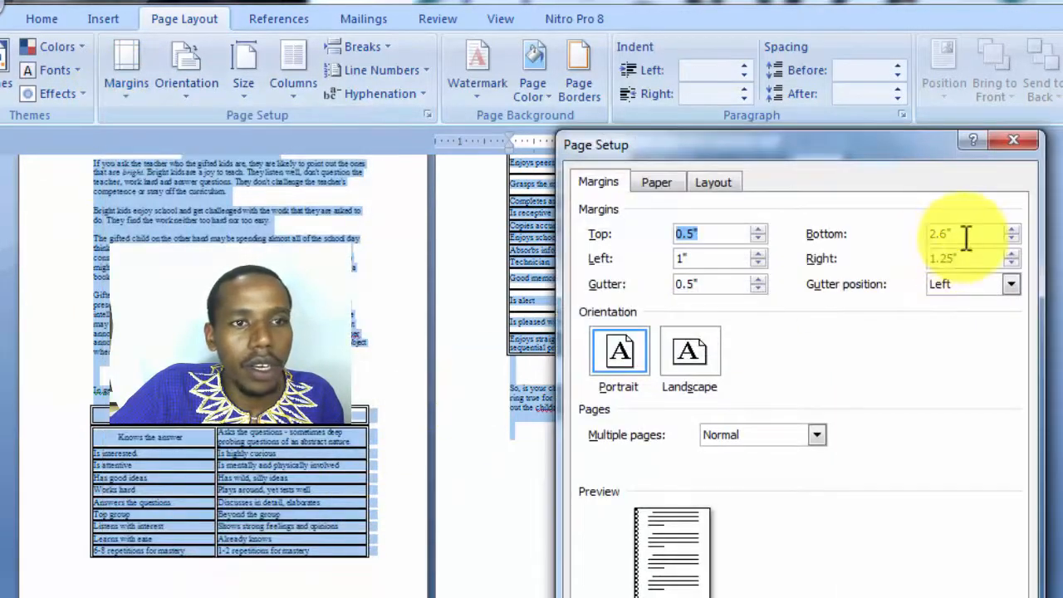
pyautogui.doubleClick(970, 234)
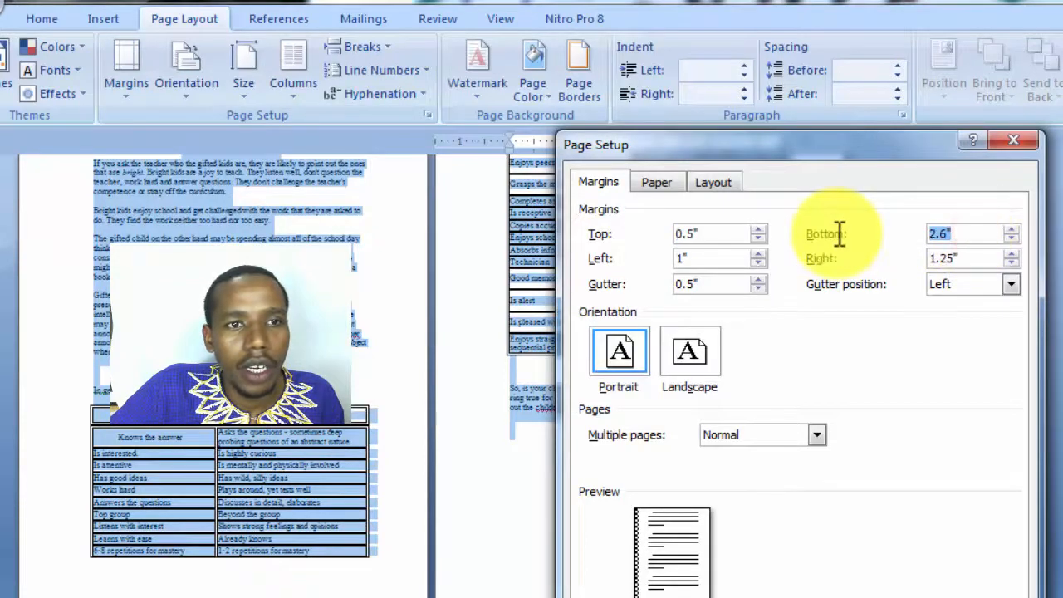
pyautogui.press('Return')
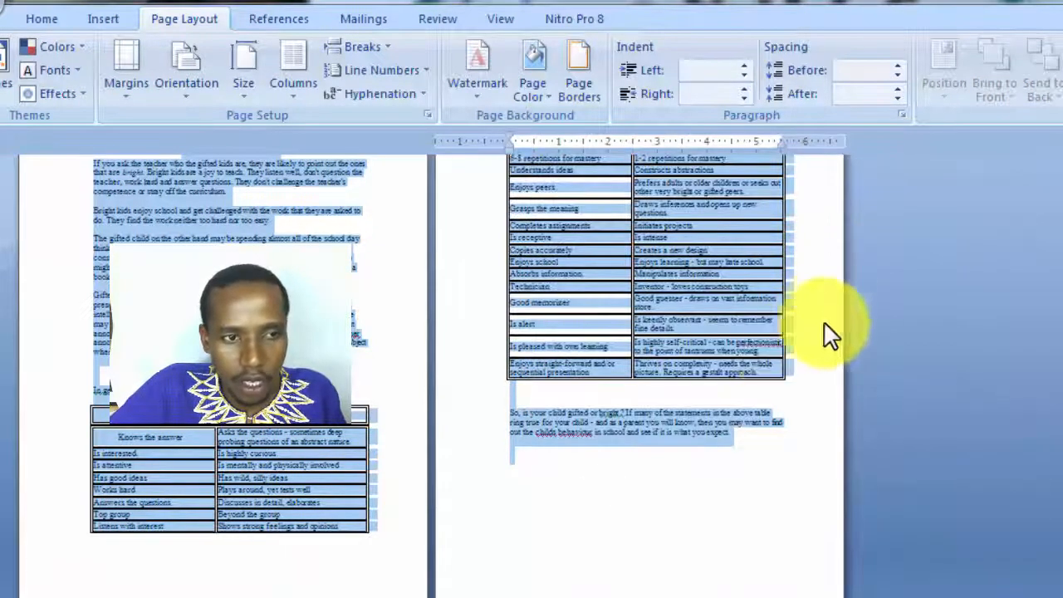
# Deselect the document content and set the custom right margin to 1"
pyautogui.click(588, 363)
pyautogui.scroll(1, 588, 362)
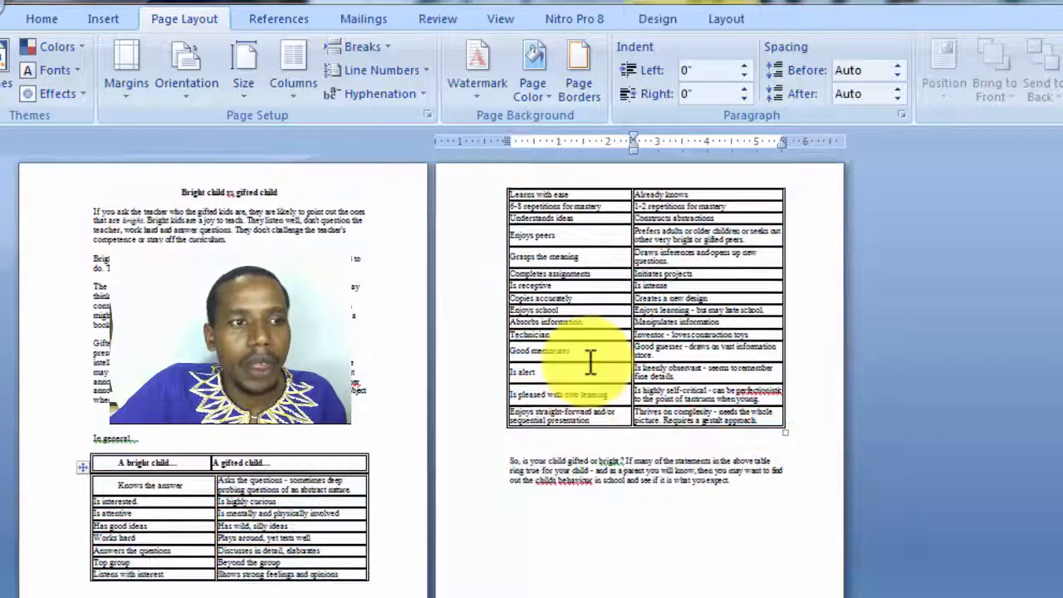
pyautogui.scroll(-1, 431, 374)
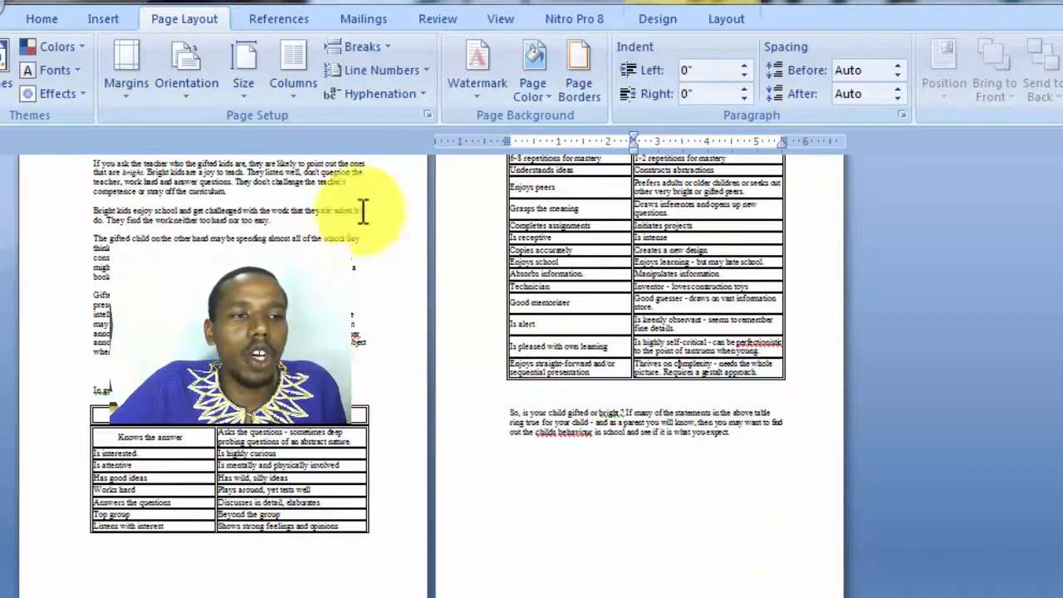
pyautogui.click(124, 102)
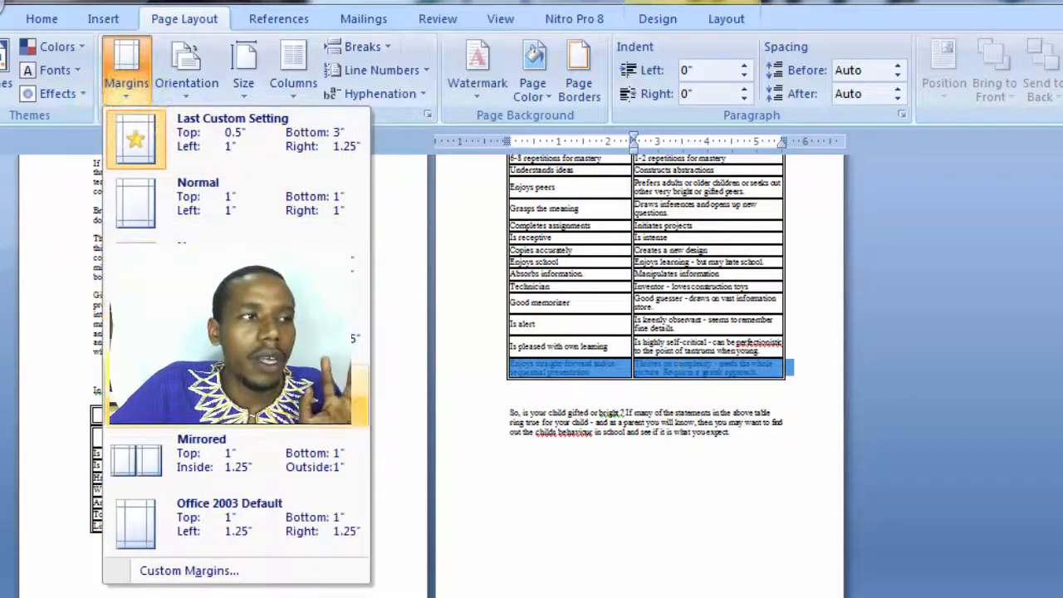
pyautogui.click(146, 571)
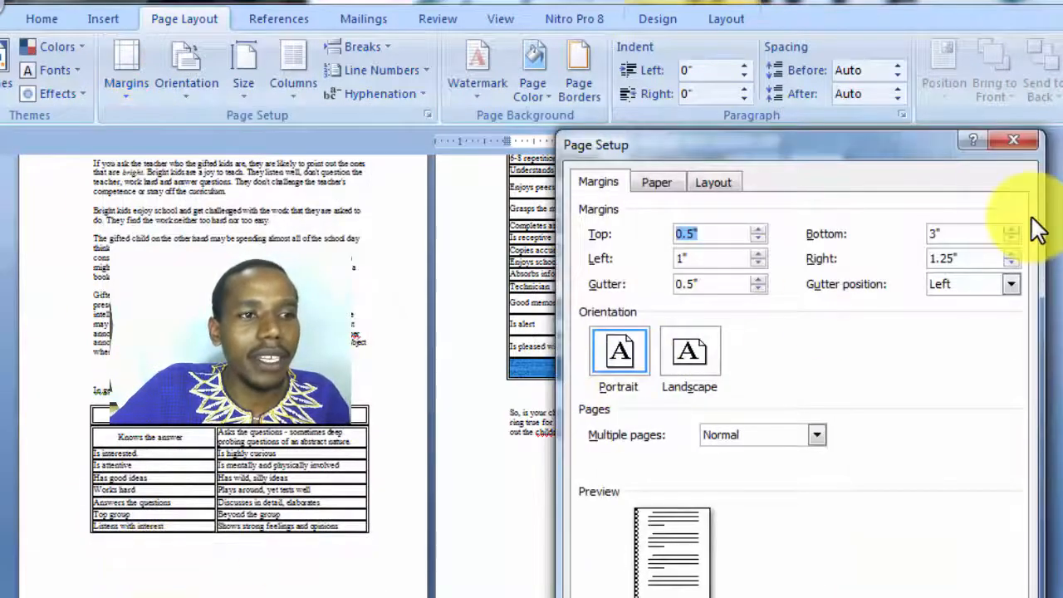
pyautogui.click(967, 241)
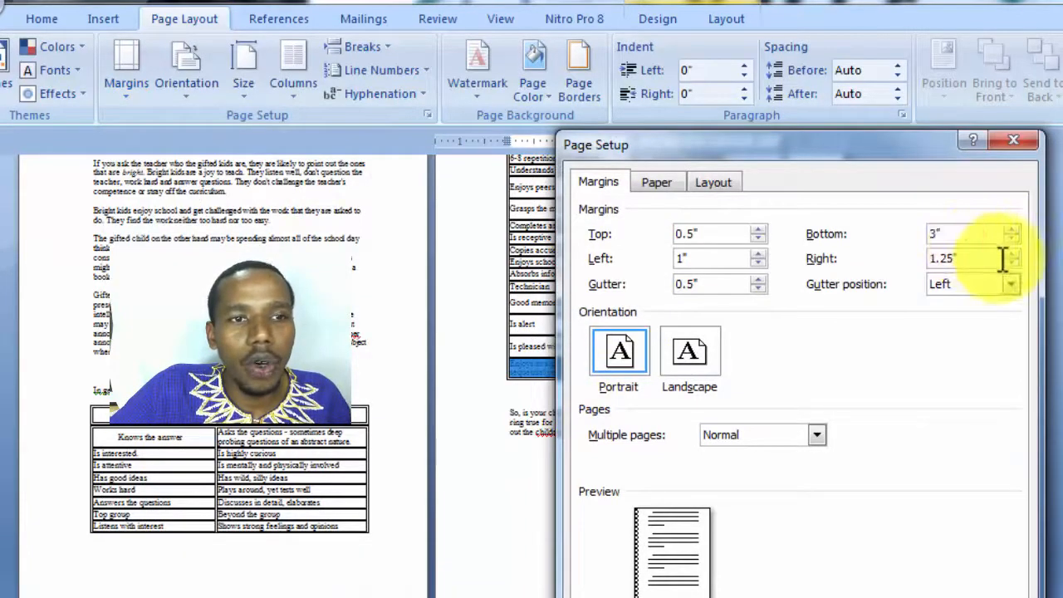
pyautogui.doubleClick(973, 260)
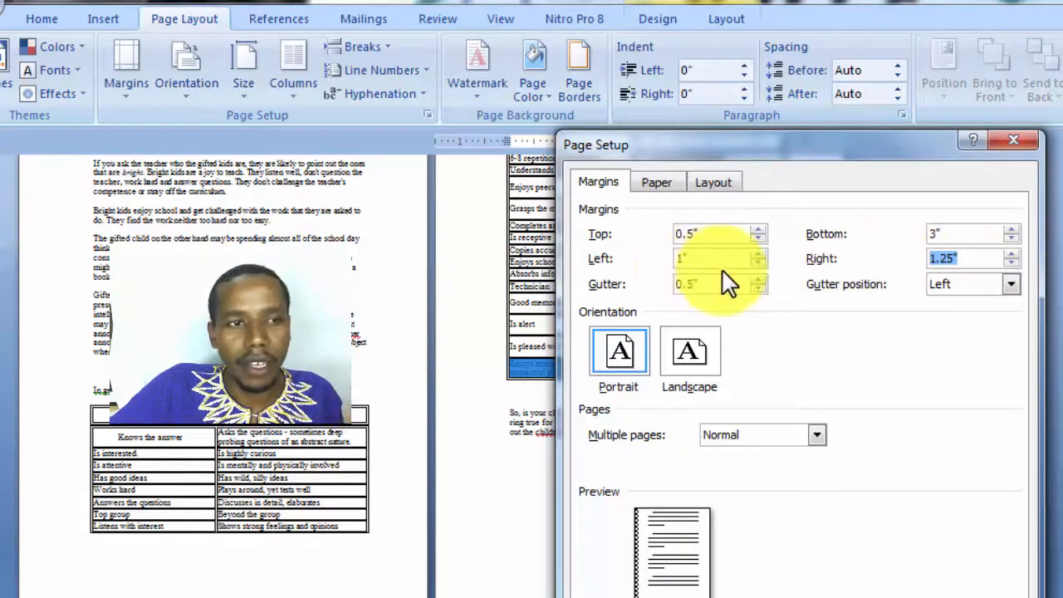
pyautogui.write('1')
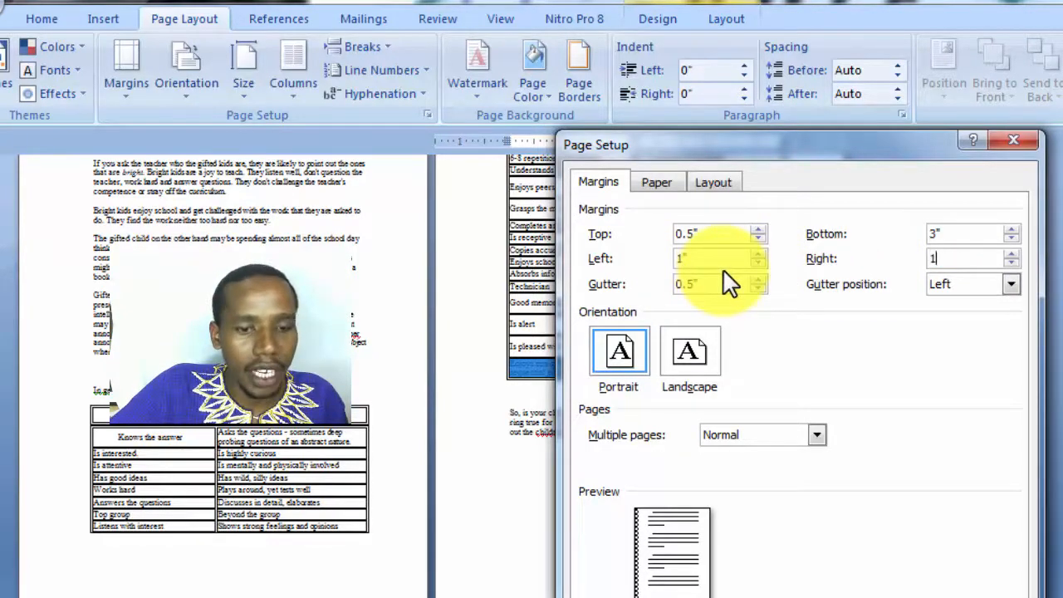
pyautogui.press('Return')
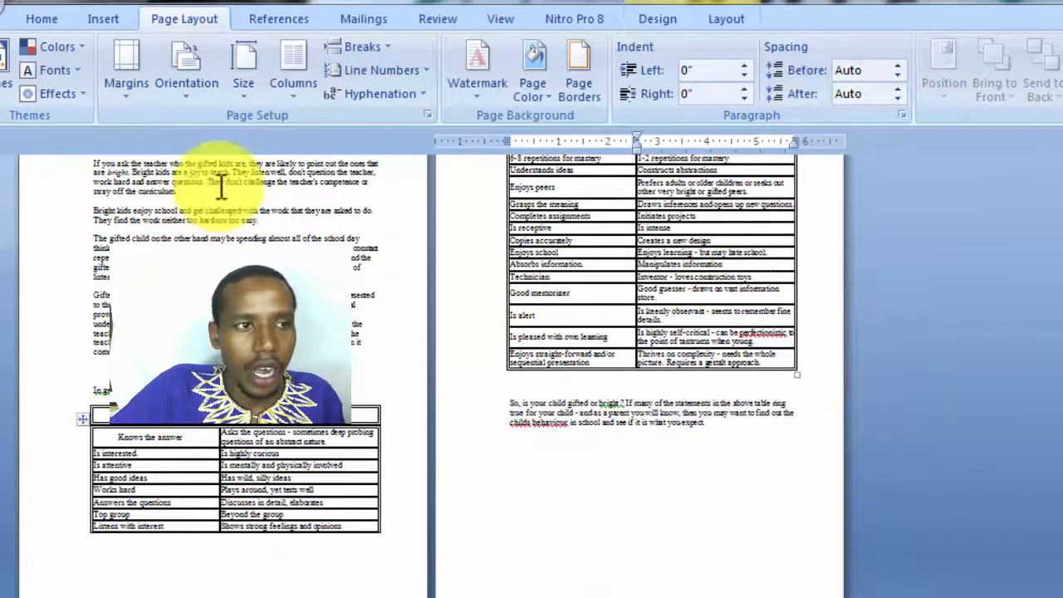
# Select the entire document and apply the Normal margin preset to it
pyautogui.hotkey('ctrl', 'a')
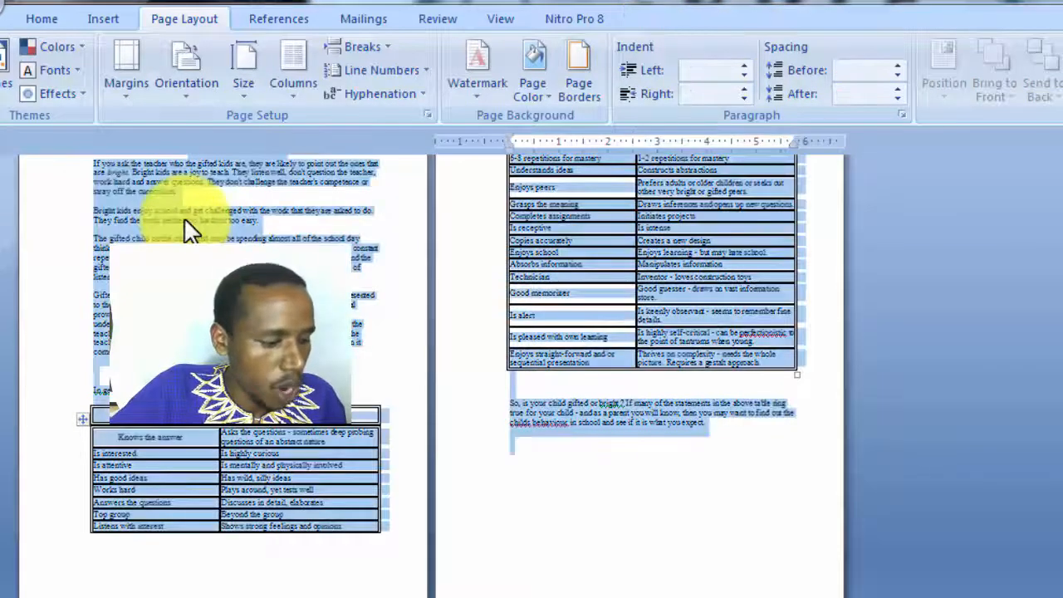
pyautogui.click(126, 86)
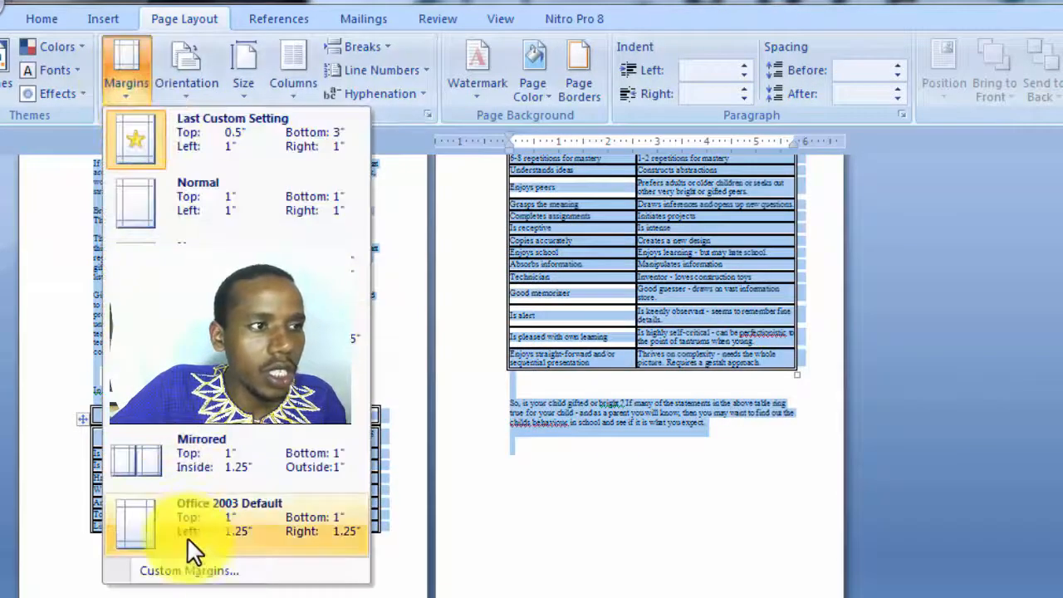
pyautogui.click(229, 202)
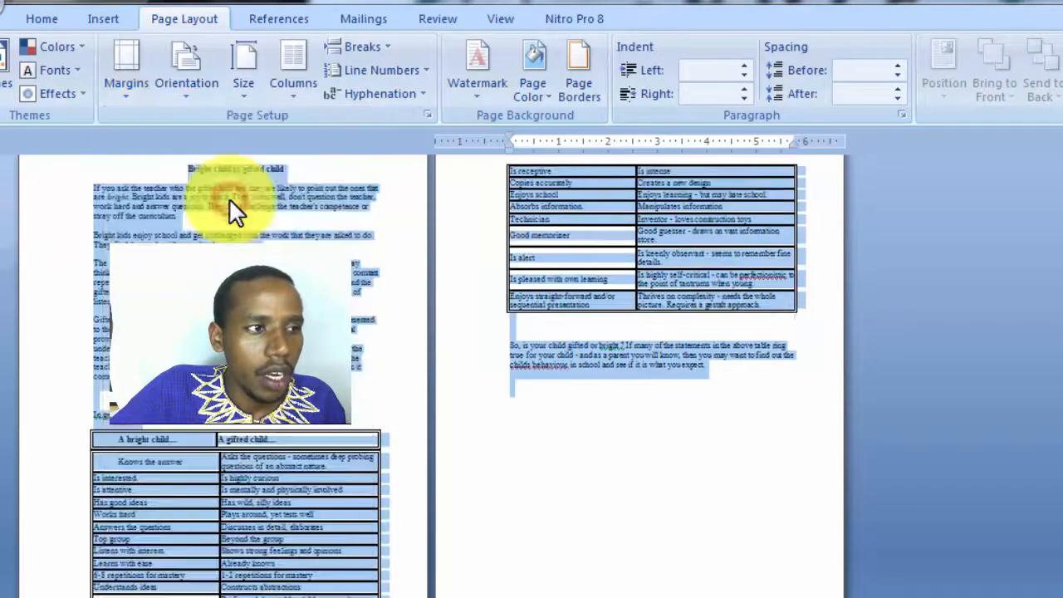
# Set the custom bottom margin of the selected document to 4" and apply it
pyautogui.click(123, 87)
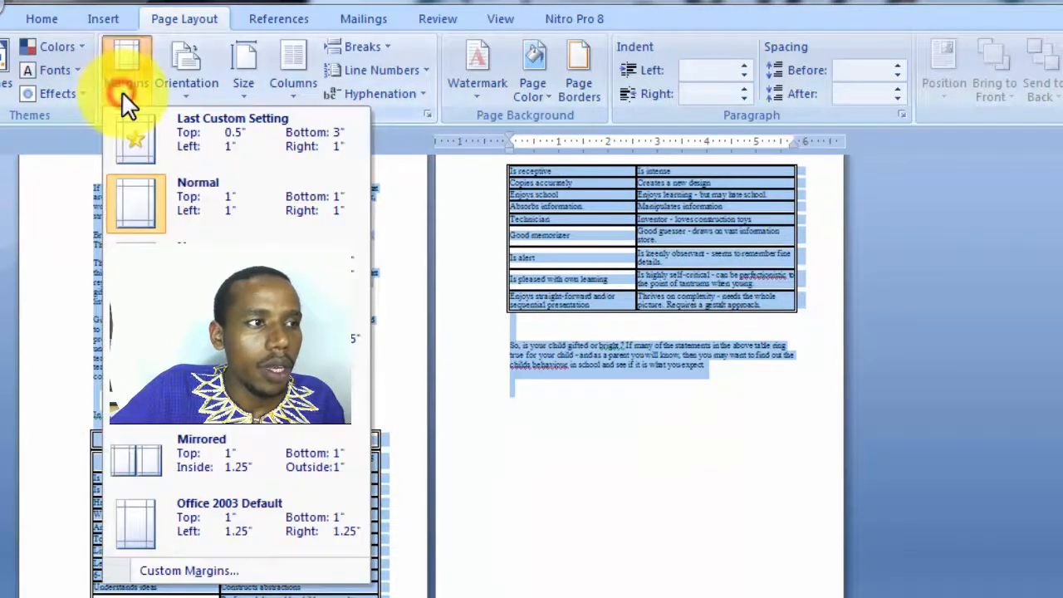
pyautogui.click(208, 572)
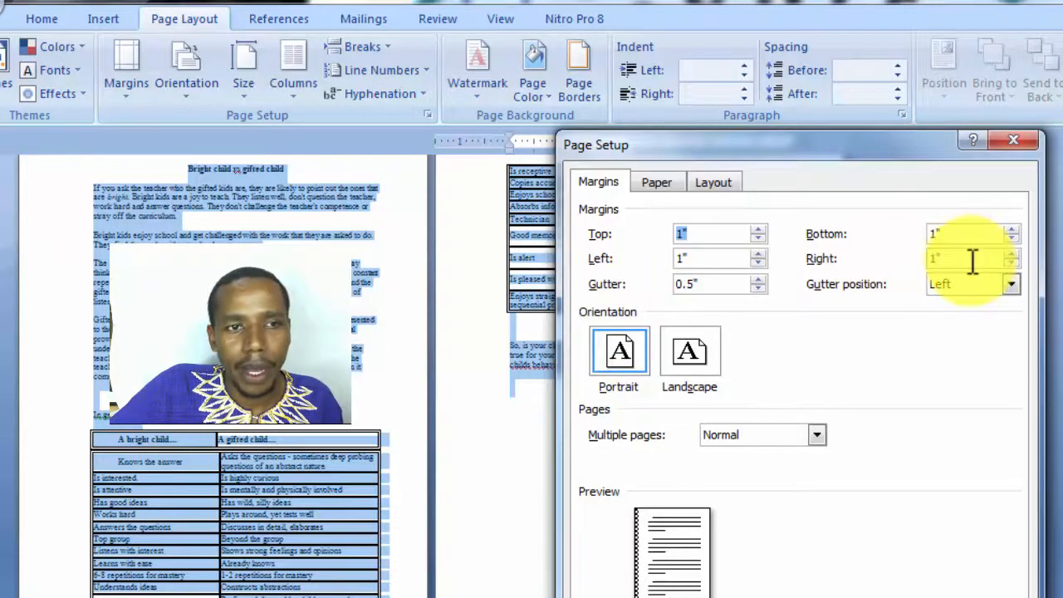
pyautogui.click(1012, 229)
pyautogui.click(1012, 228)
pyautogui.click(1012, 228)
pyautogui.click(1012, 228)
pyautogui.click(1012, 229)
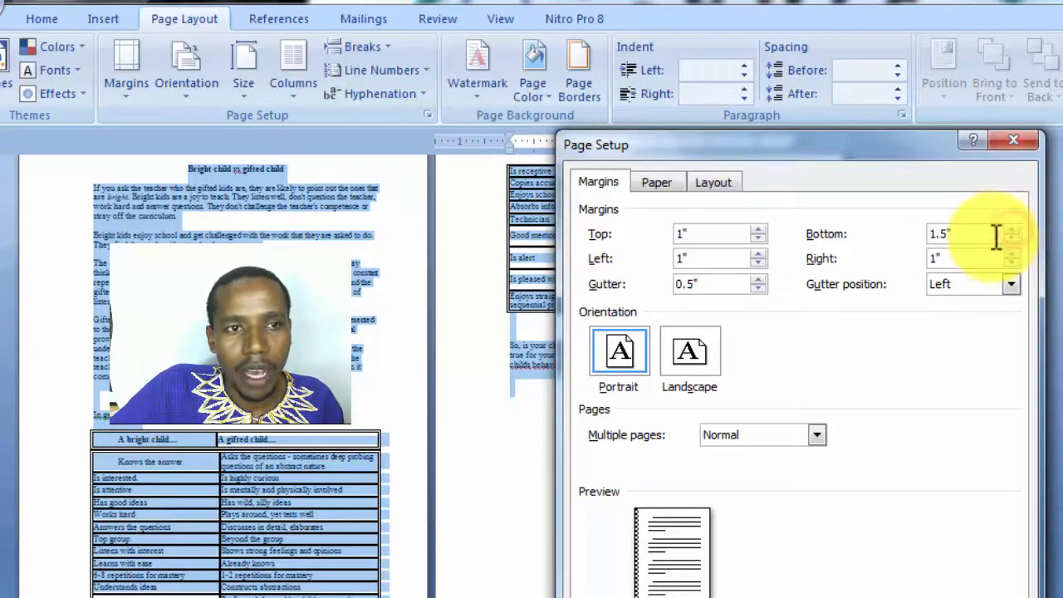
pyautogui.moveTo(995, 233); pyautogui.dragTo(851, 235)
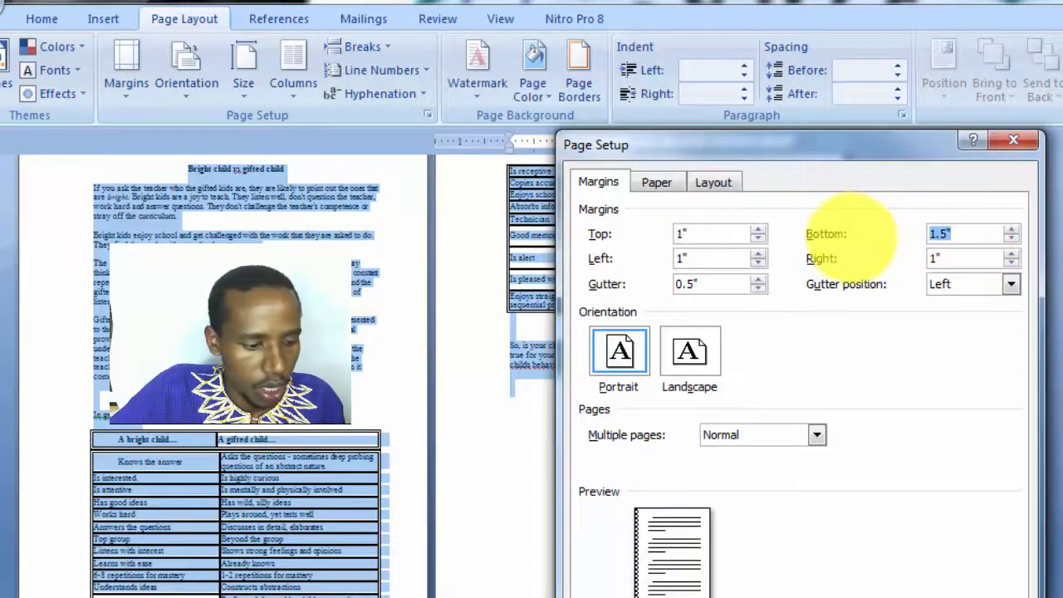
pyautogui.write('4')
pyautogui.press('Return')
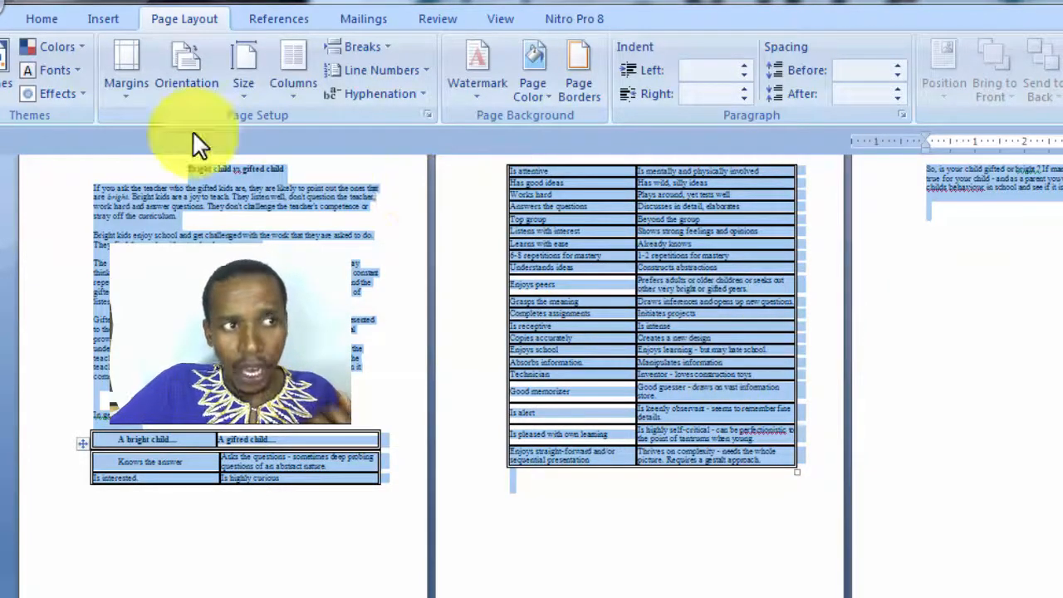
# Set the selected document's bottom margin to 1" in the custom margin settings and apply it
pyautogui.click(123, 91)
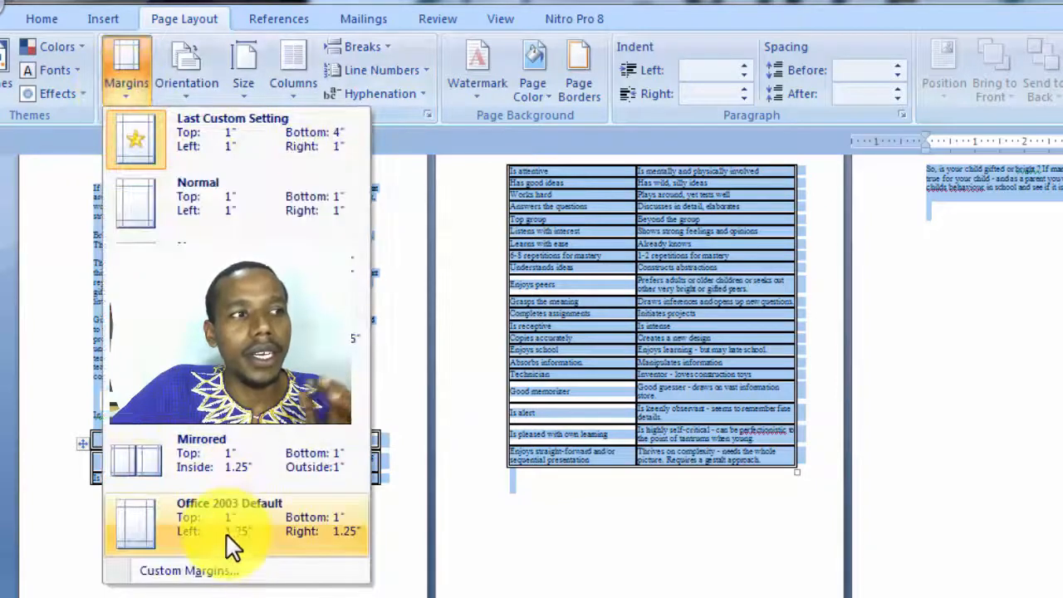
pyautogui.click(228, 570)
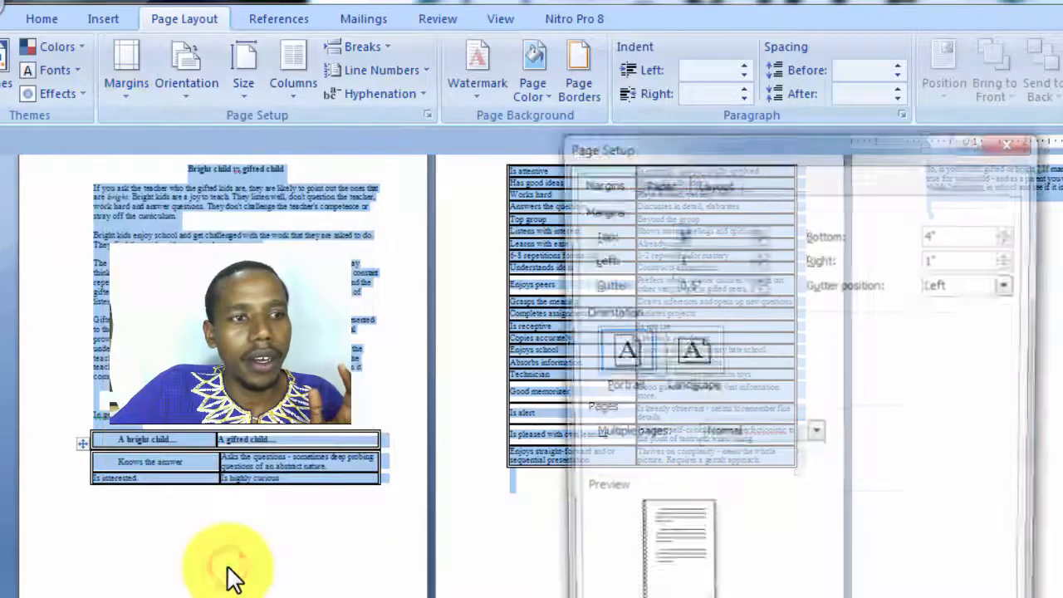
pyautogui.doubleClick(951, 234)
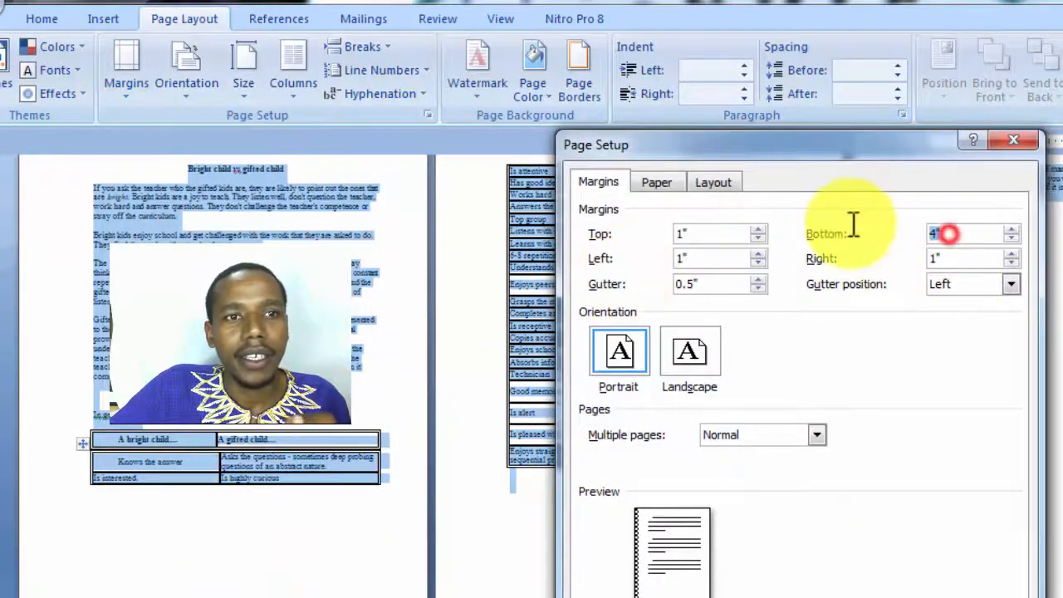
pyautogui.write('1')
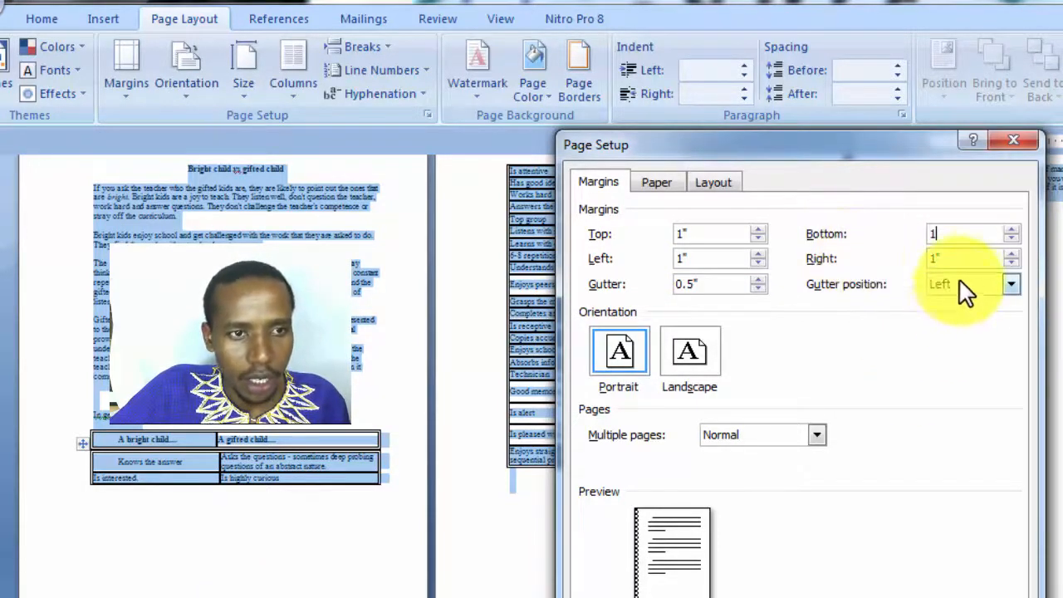
pyautogui.click(920, 597)
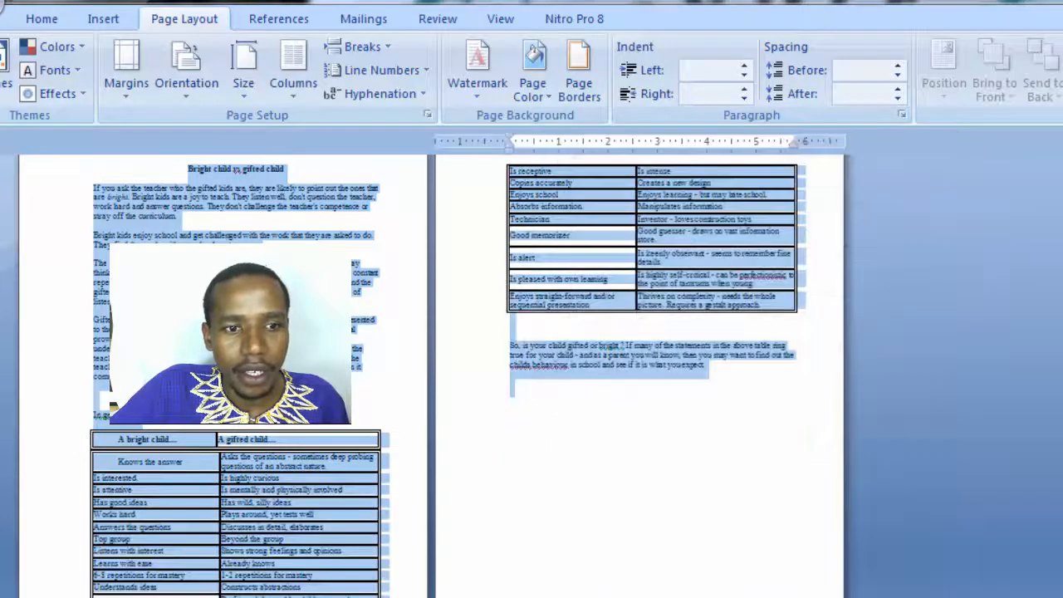
# Set the selected document's custom right margin to 3", apply it, and deselect the content
pyautogui.click(136, 98)
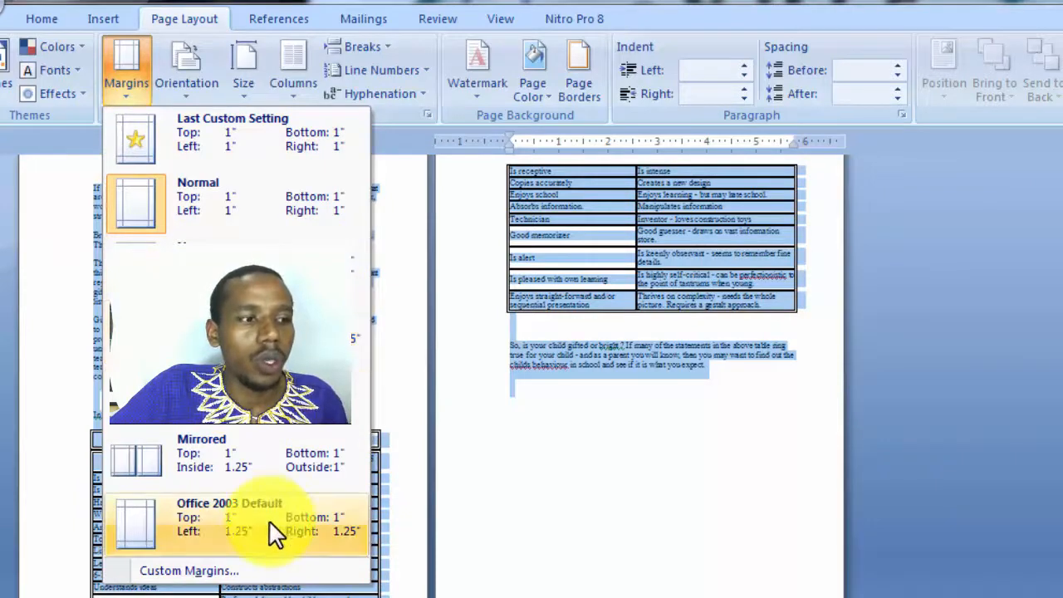
pyautogui.click(254, 573)
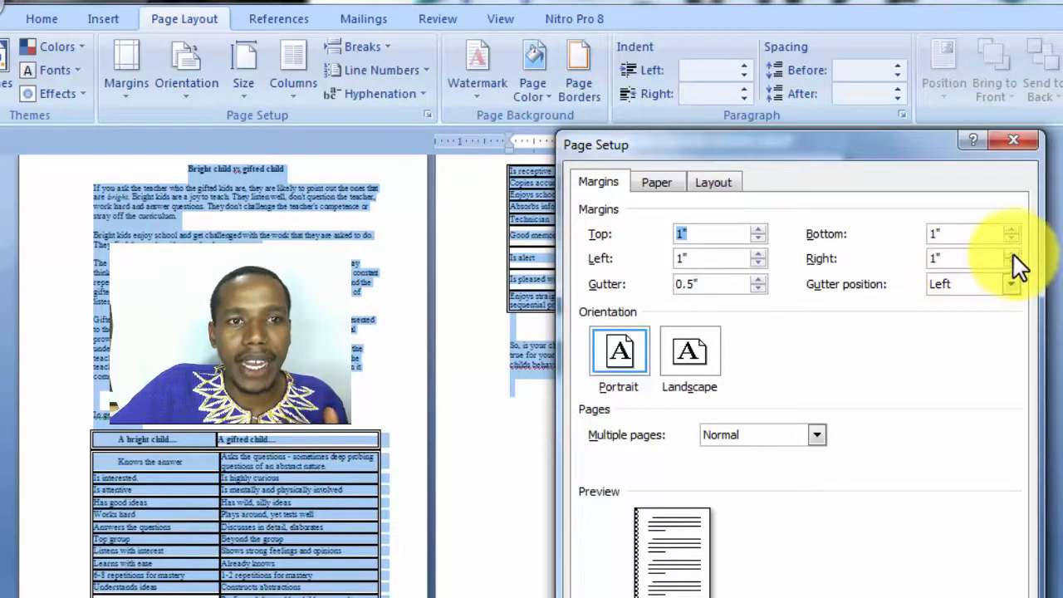
pyautogui.click(963, 255)
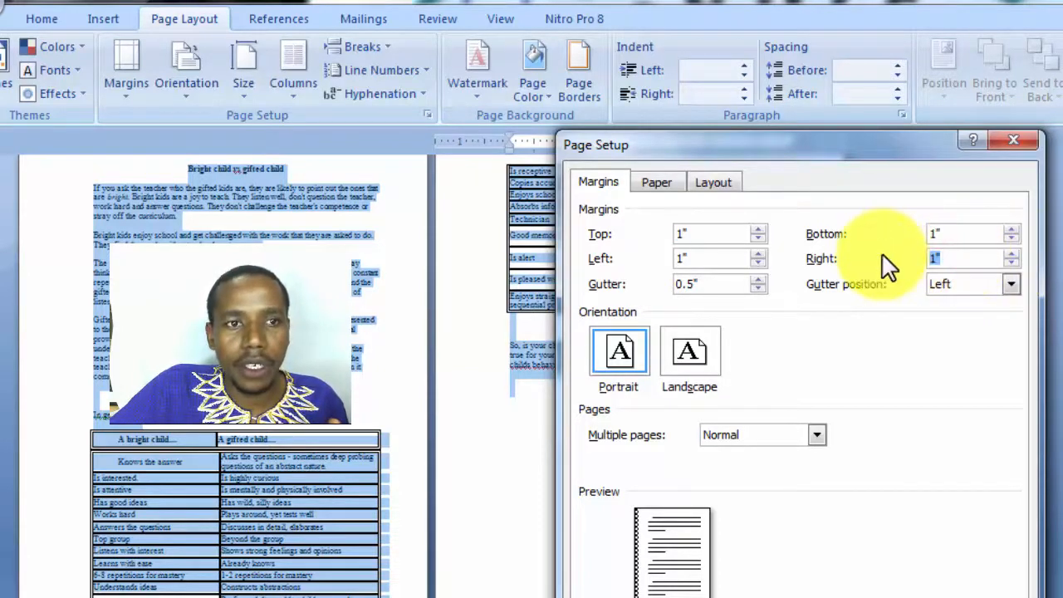
pyautogui.write('3')
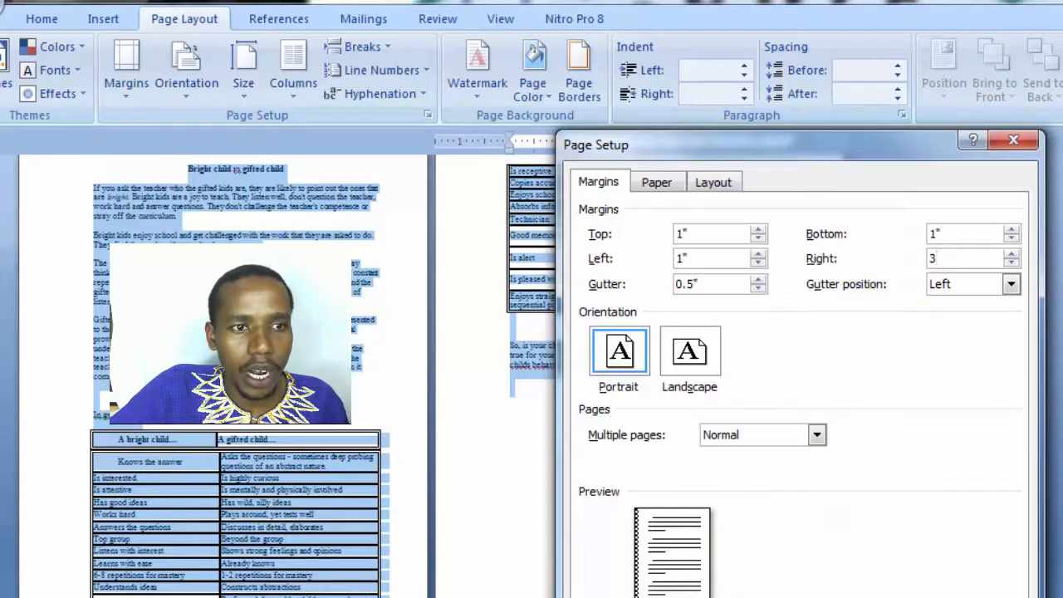
pyautogui.press('Return')
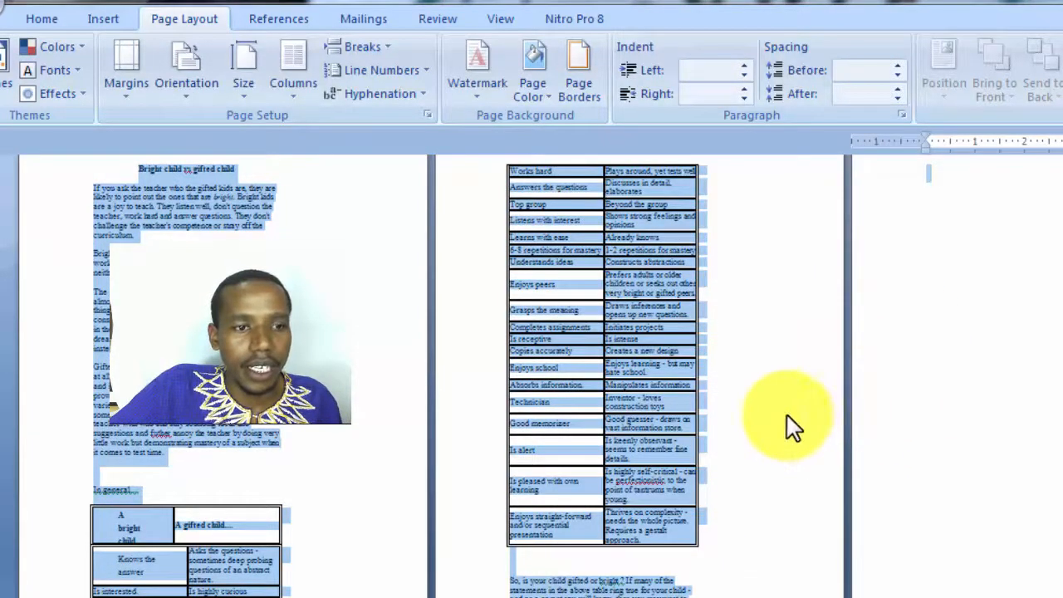
pyautogui.click(822, 226)
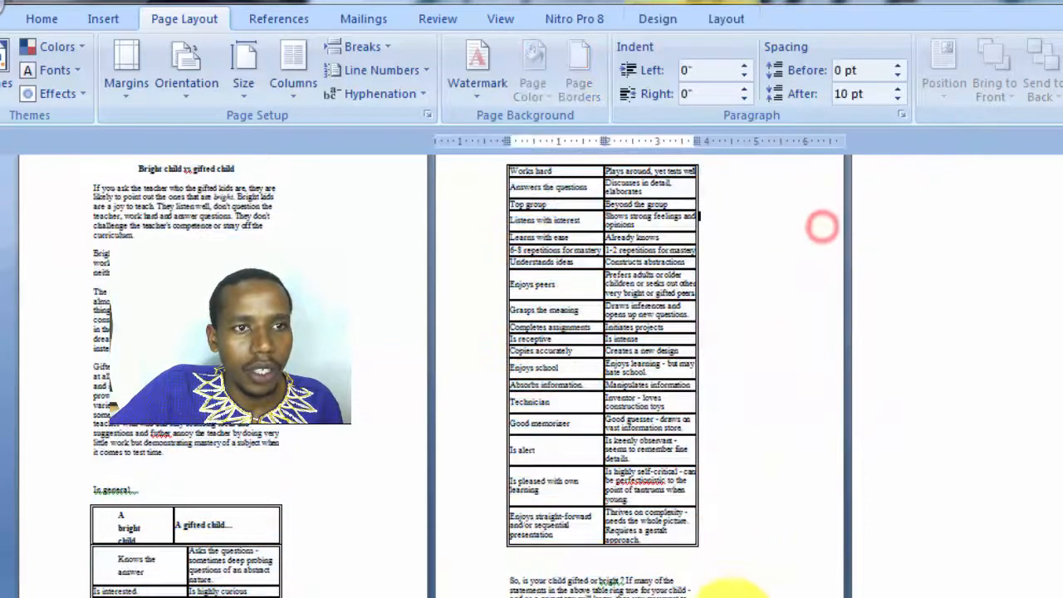
pyautogui.click(721, 591)
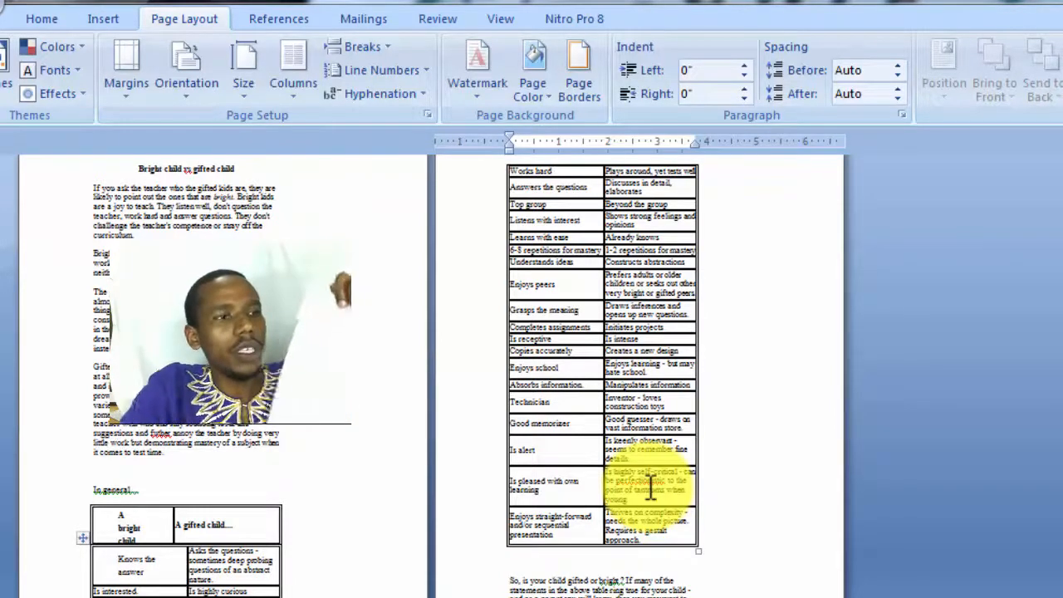
# Switch the gutter position to Top in the custom margin settings and set it back to Left
pyautogui.click(121, 93)
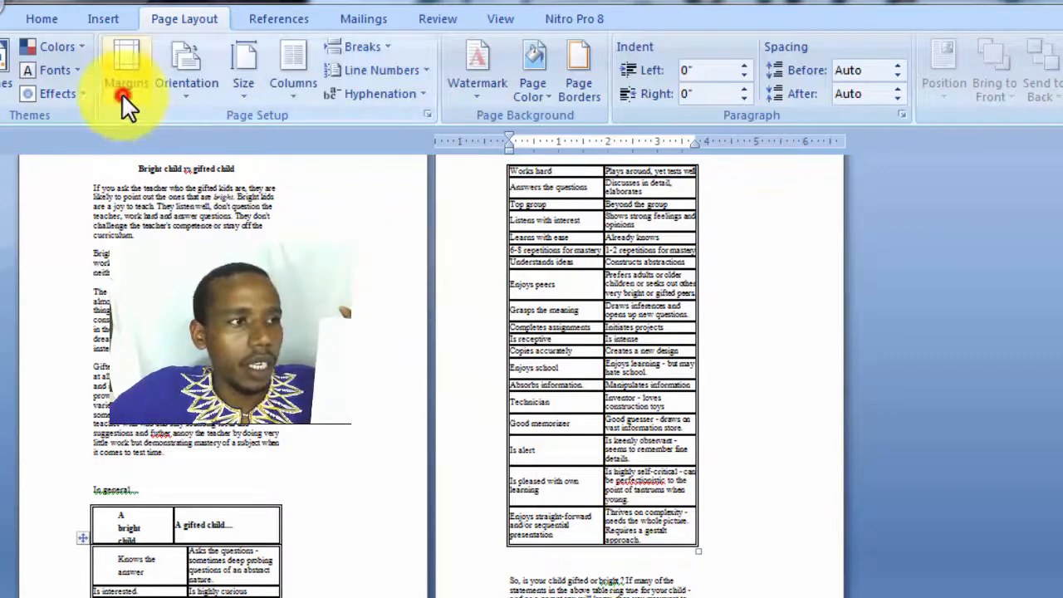
pyautogui.click(170, 571)
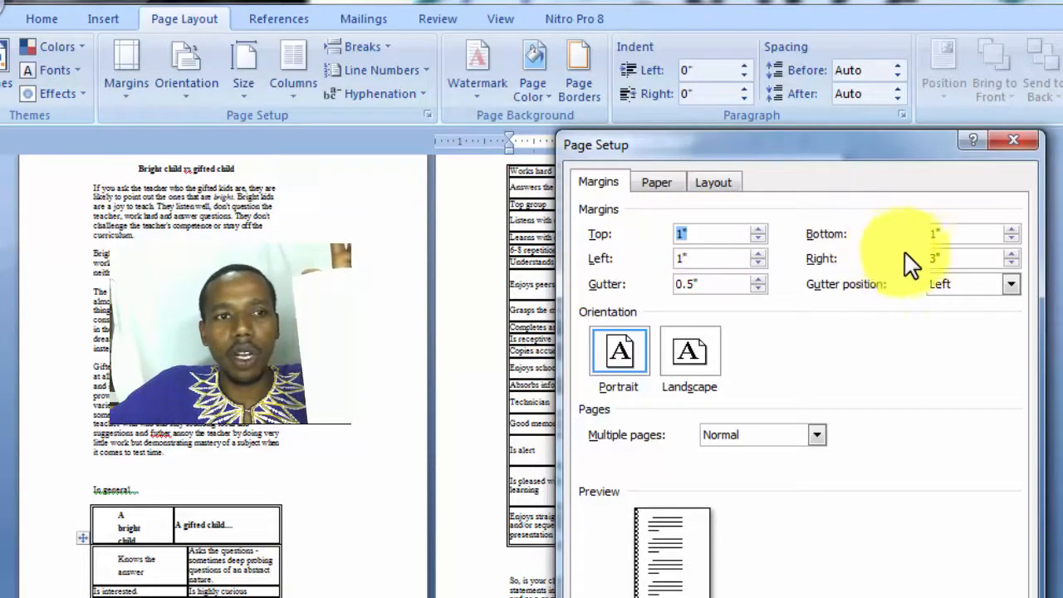
pyautogui.click(948, 235)
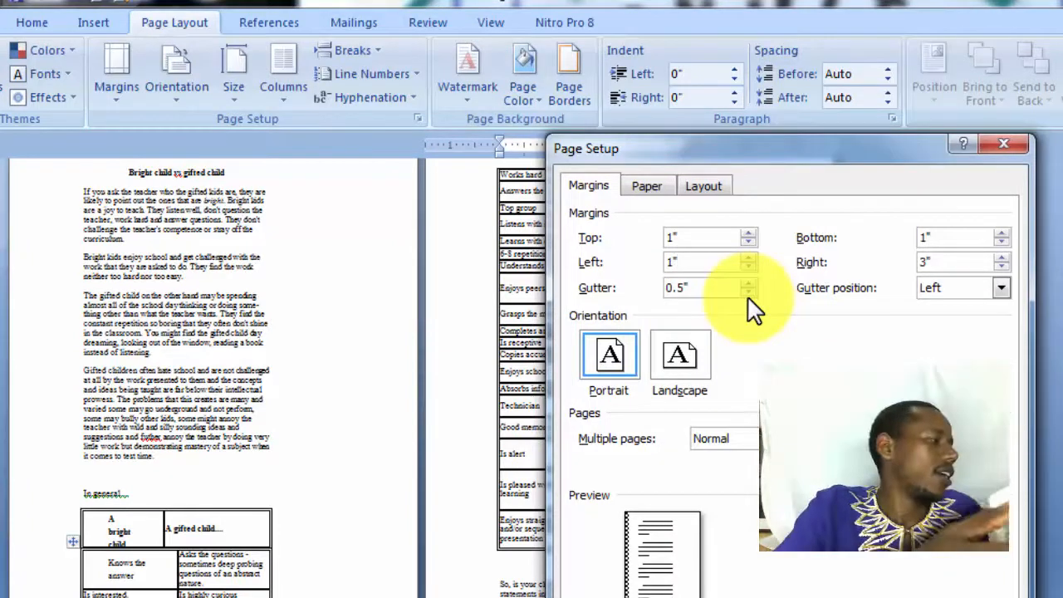
pyautogui.click(1001, 288)
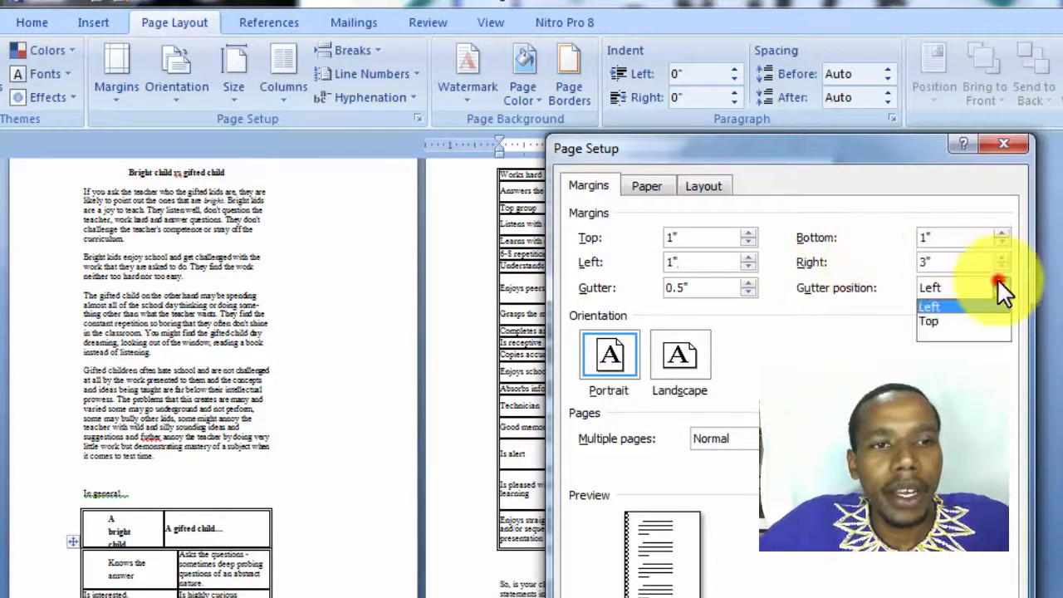
pyautogui.click(964, 322)
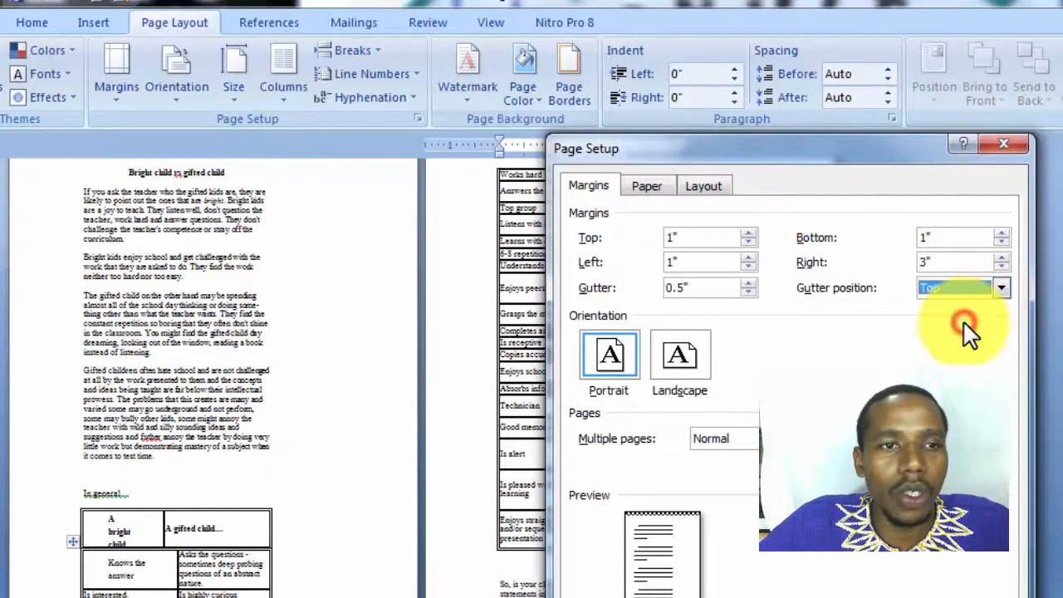
pyautogui.click(999, 289)
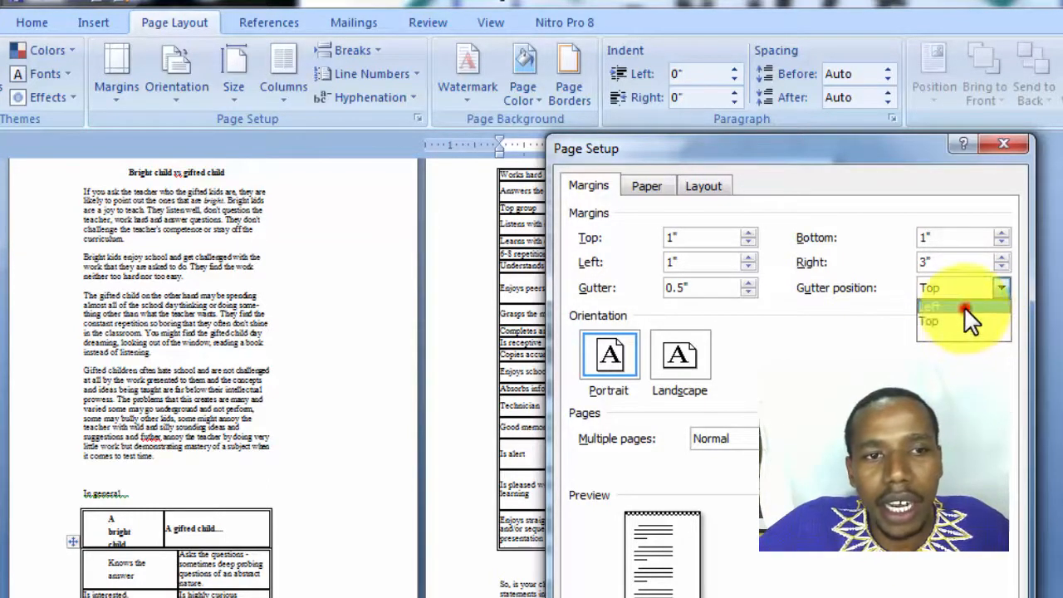
pyautogui.click(964, 307)
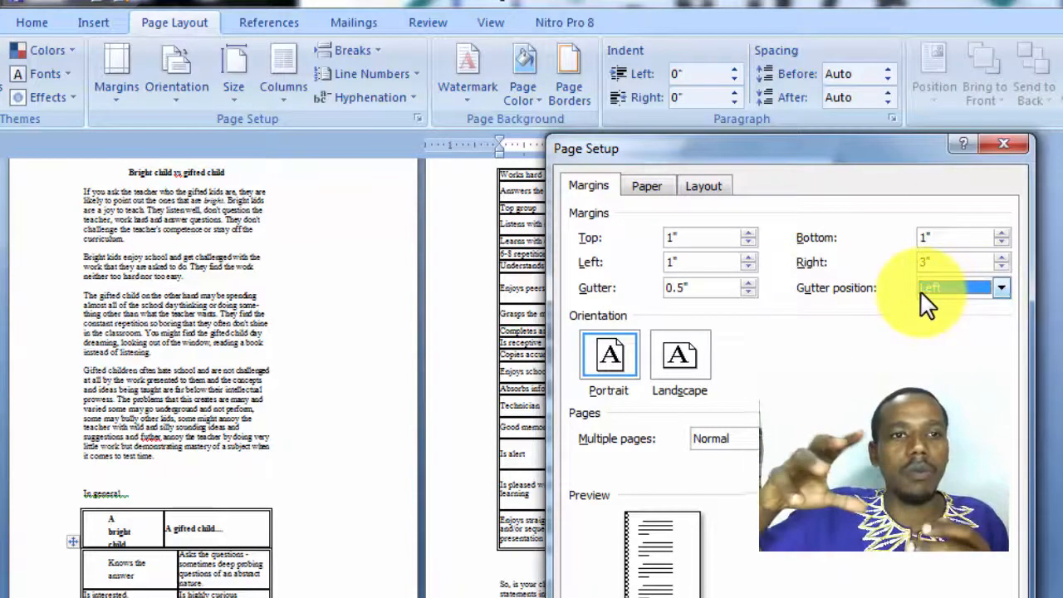
# Switch the orientation between Portrait and Landscape in the custom page setup settings, leaving Landscape chosen
pyautogui.click(1001, 287)
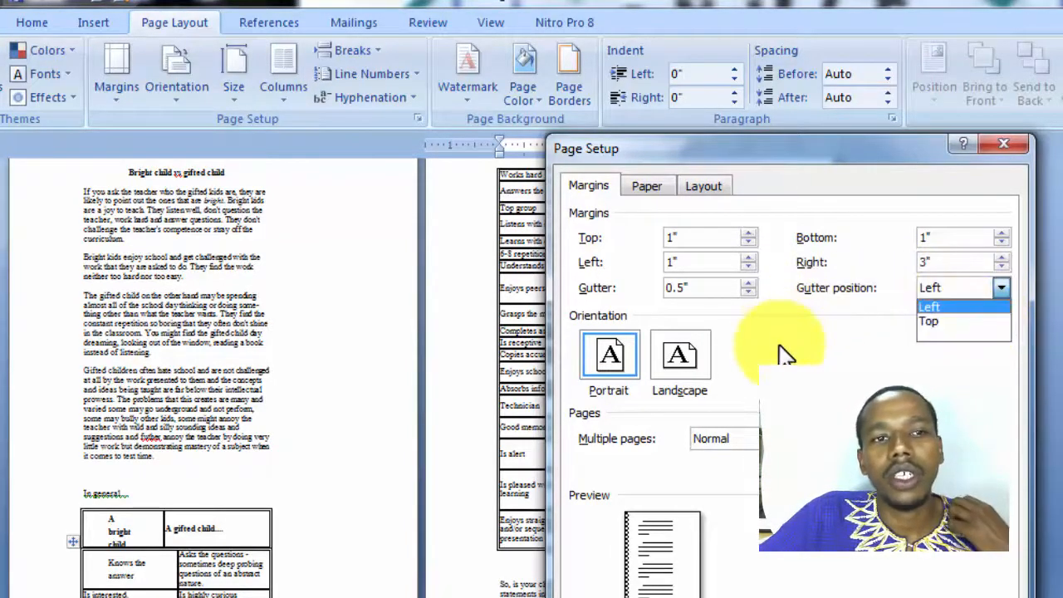
pyautogui.click(606, 364)
pyautogui.click(706, 349)
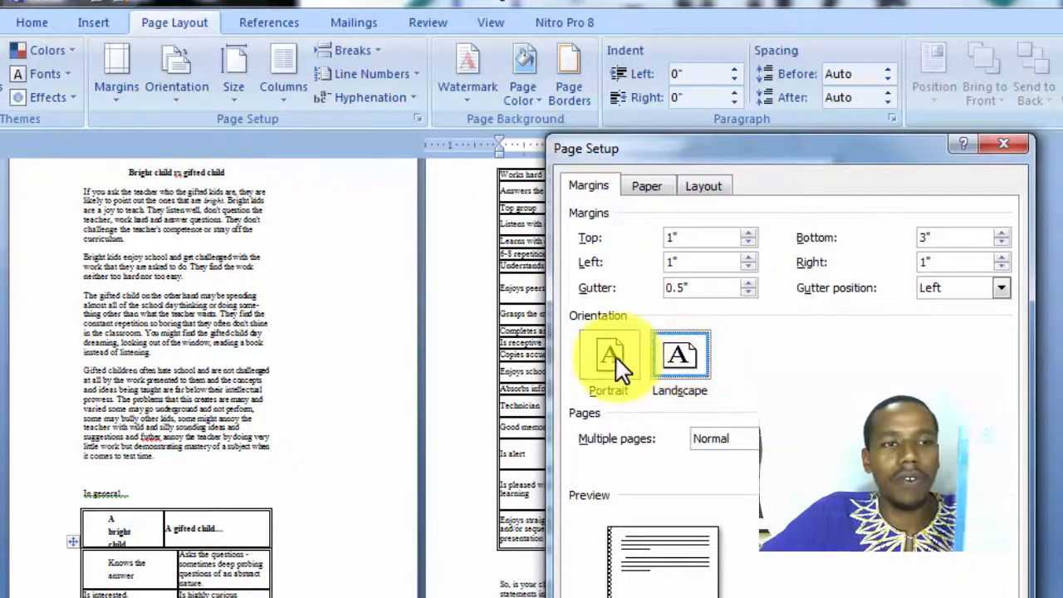
pyautogui.click(591, 357)
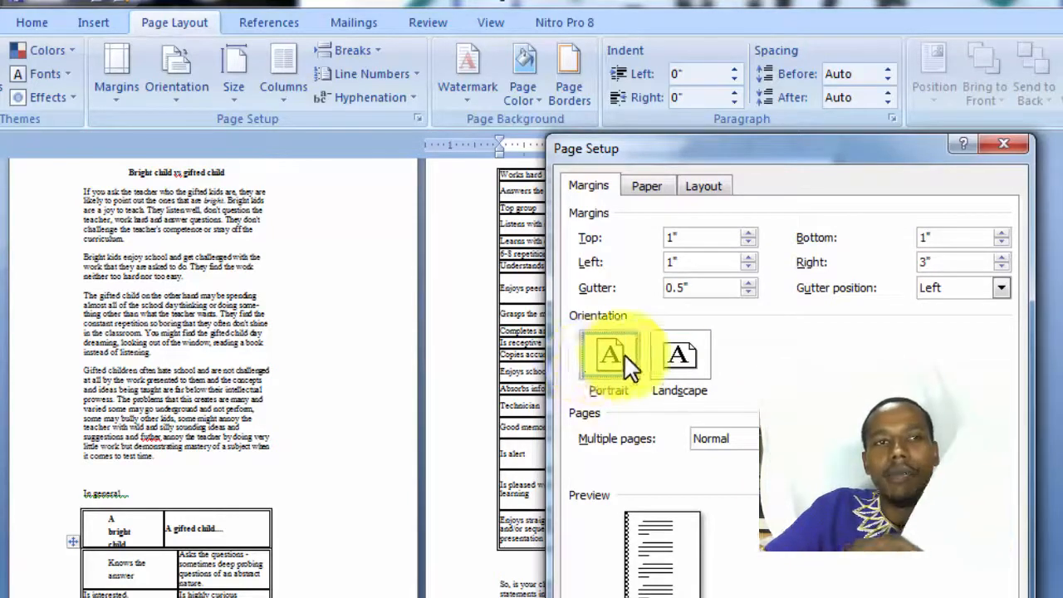
pyautogui.click(681, 354)
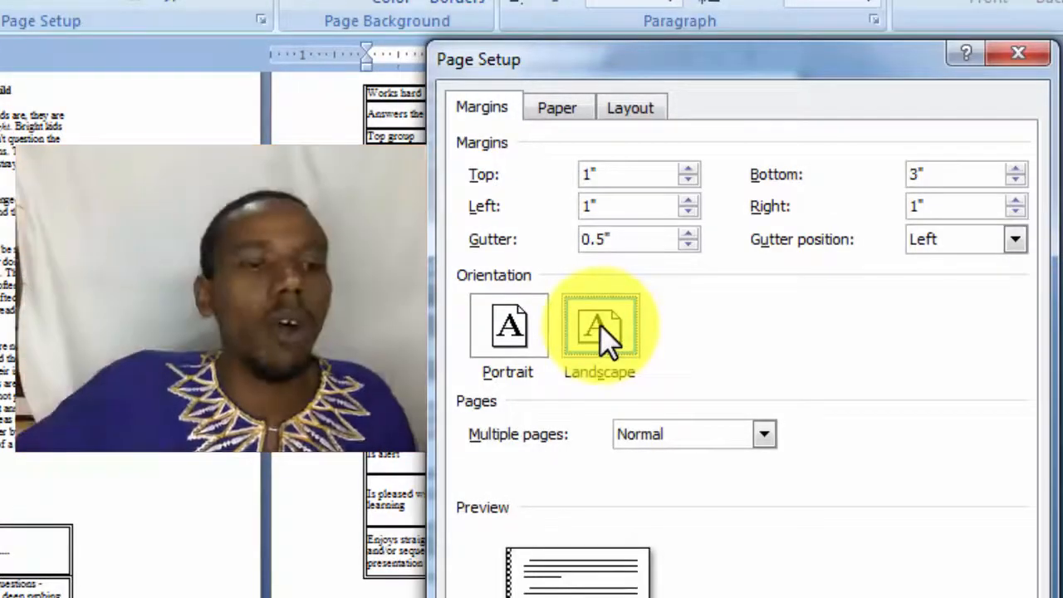
# Review the multiple pages options, paper sizes and layout settings, and close the page setup without applying anything
pyautogui.click(761, 433)
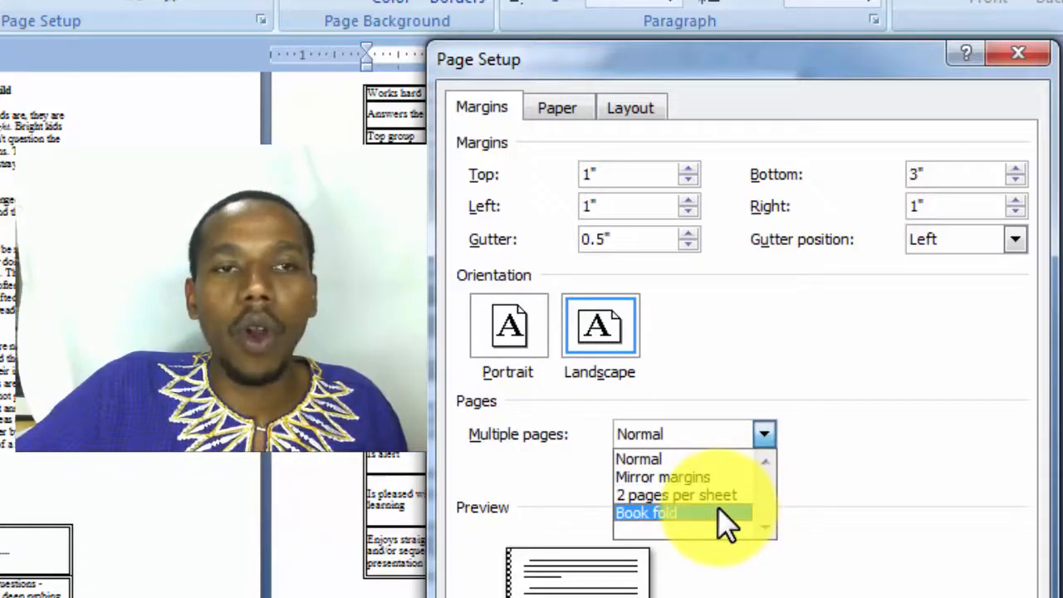
pyautogui.click(542, 103)
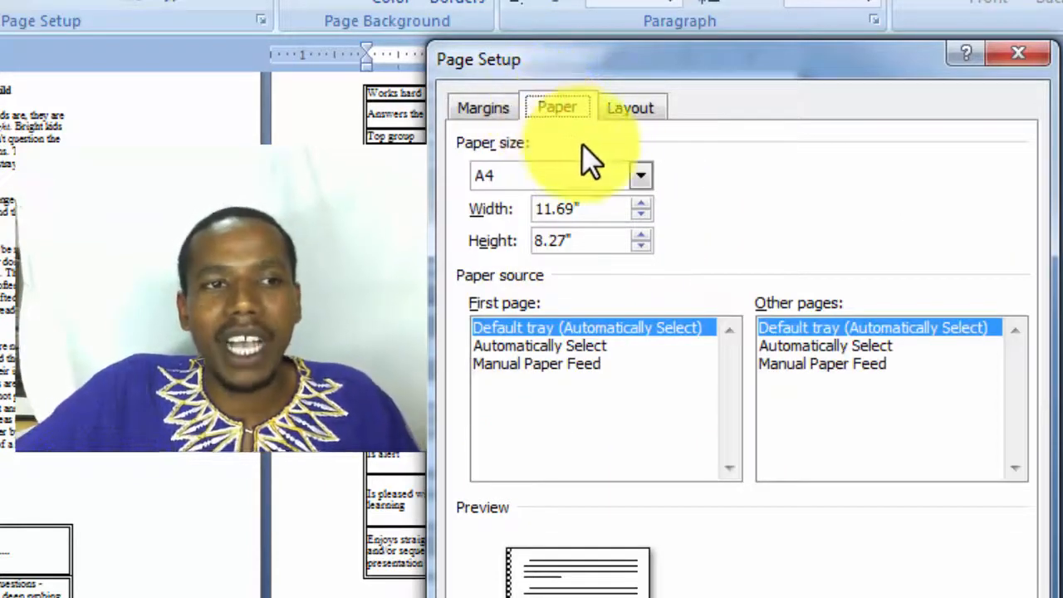
pyautogui.click(640, 173)
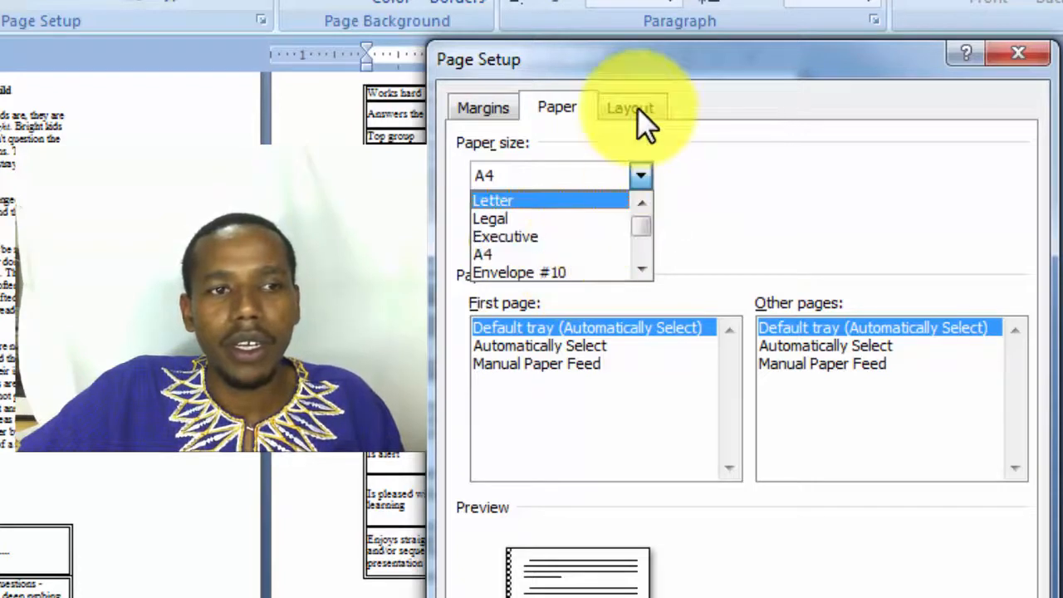
pyautogui.click(710, 240)
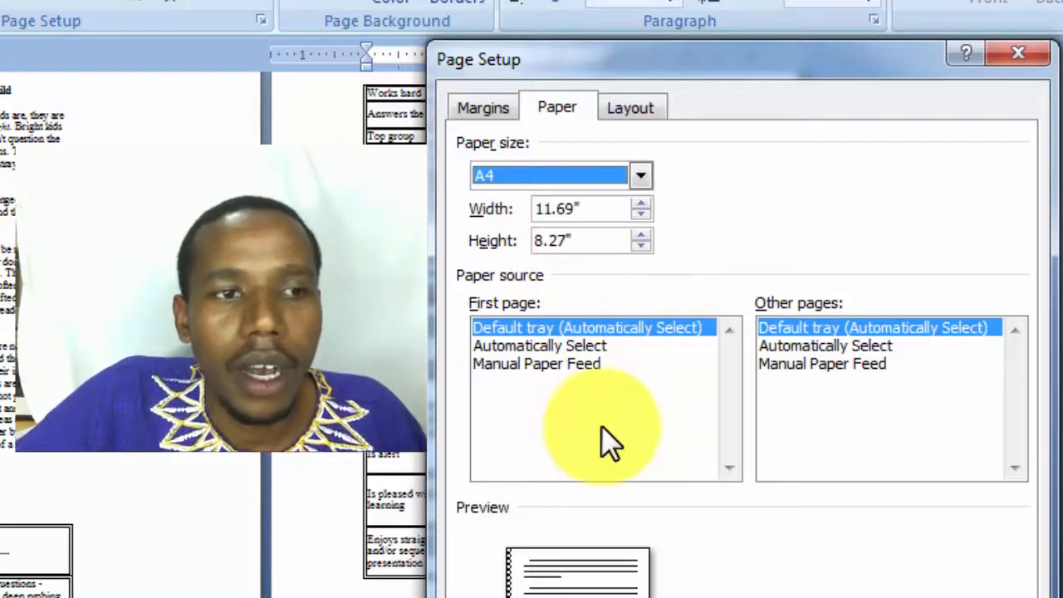
pyautogui.click(623, 106)
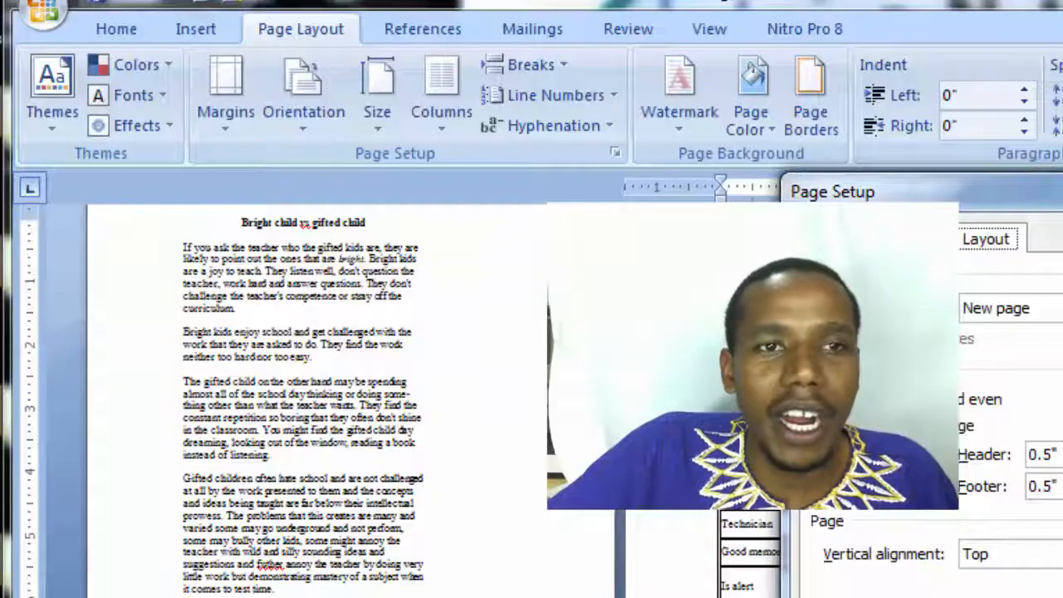
pyautogui.moveTo(1062, 191); pyautogui.dragTo(1021, 190)
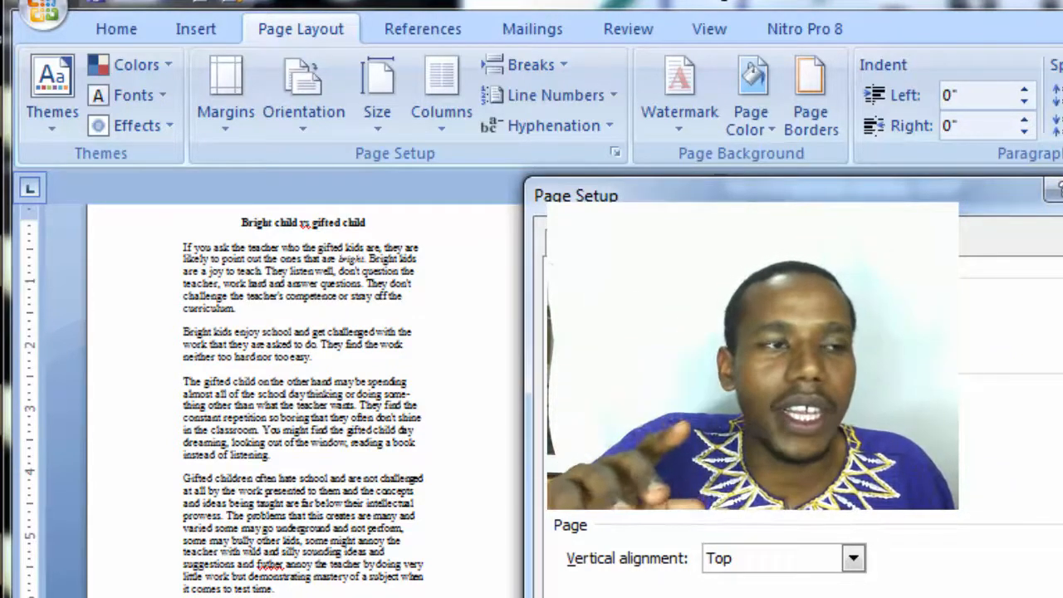
pyautogui.press('Escape')
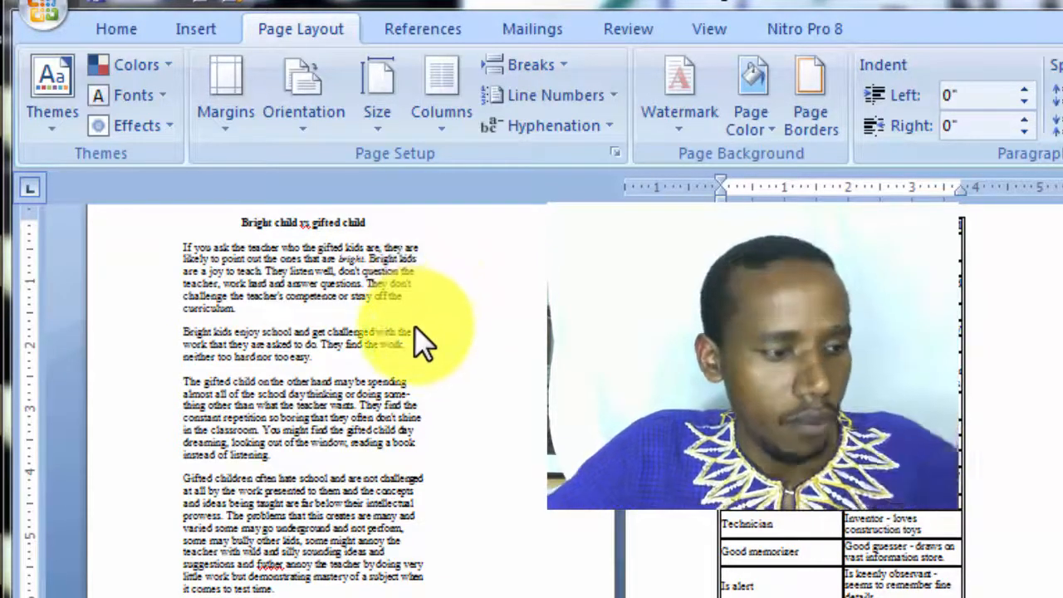
# Select the whole document, apply the Normal margin preset, and set the orientation to Landscape
pyautogui.click(288, 362)
pyautogui.moveTo(222, 210); pyautogui.dragTo(902, 595)
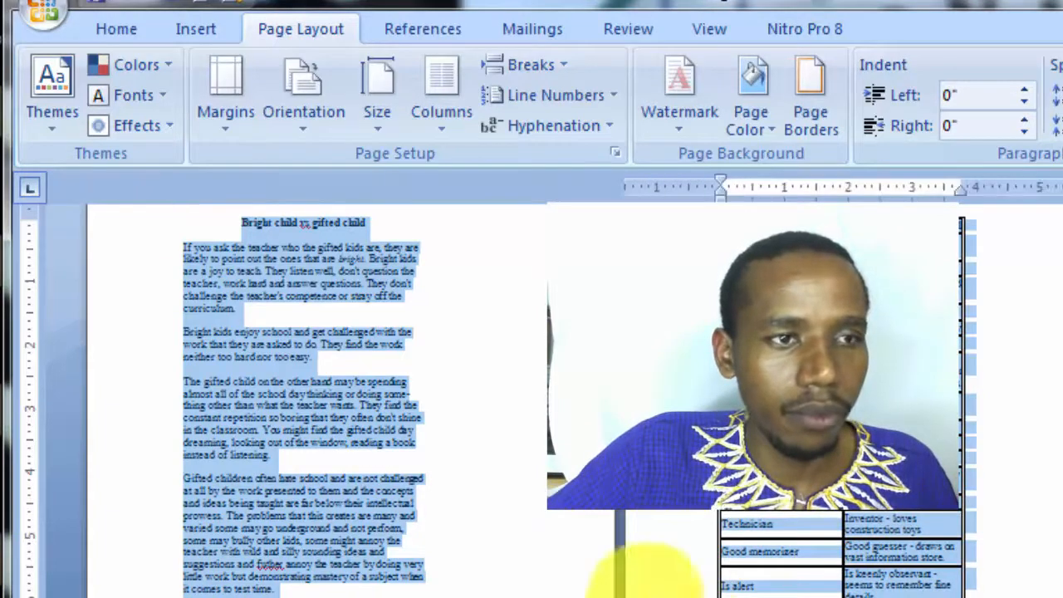
pyautogui.click(233, 126)
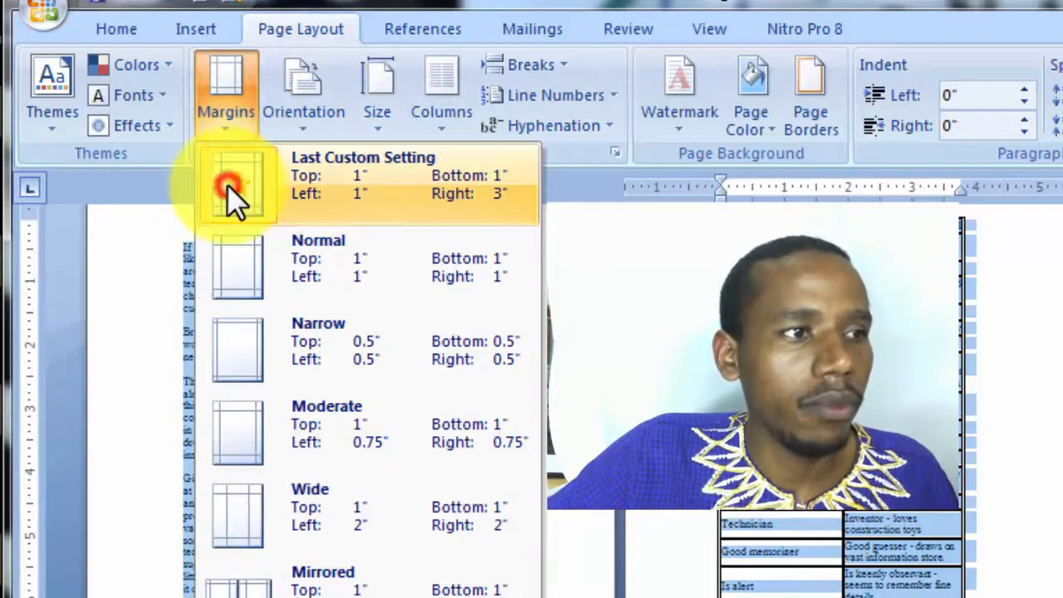
pyautogui.click(228, 185)
pyautogui.click(220, 122)
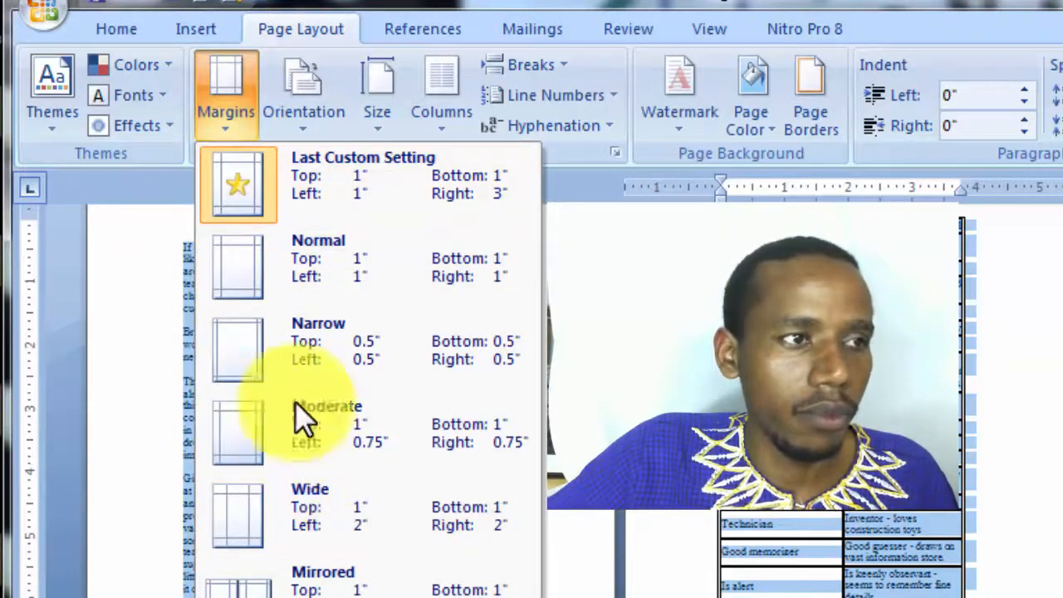
pyautogui.click(251, 259)
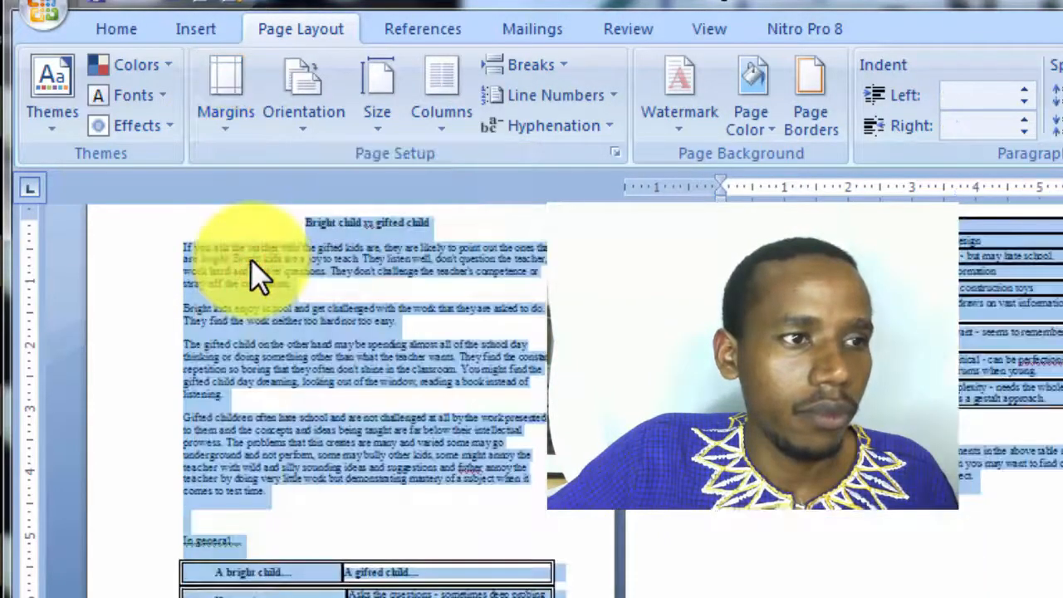
pyautogui.click(304, 124)
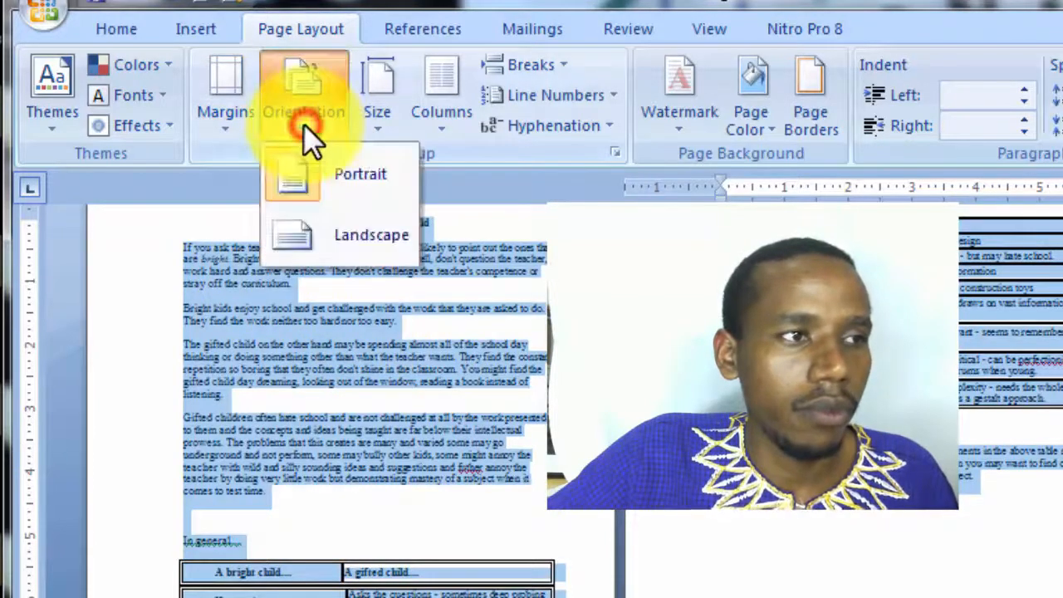
pyautogui.click(305, 233)
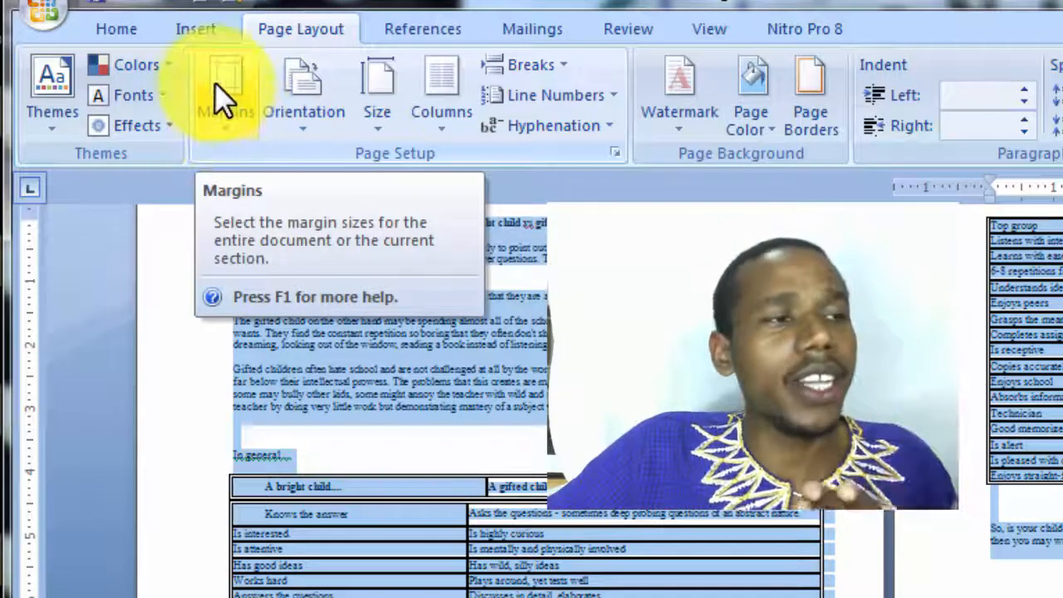
# Review the margin presets, orientation choices and paper sizes, and reselect the whole document
pyautogui.click(215, 83)
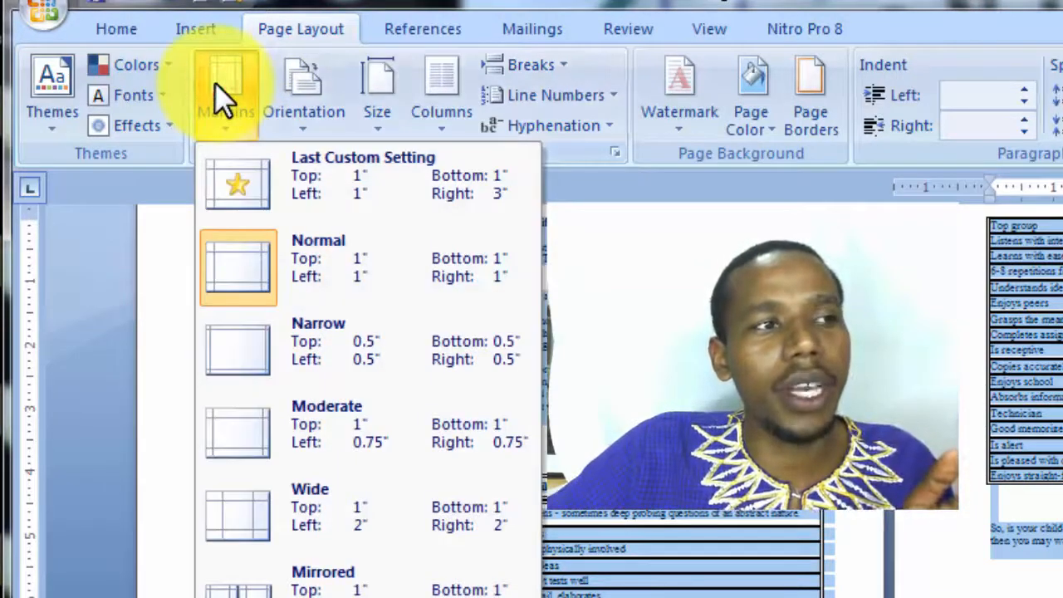
pyautogui.click(302, 79)
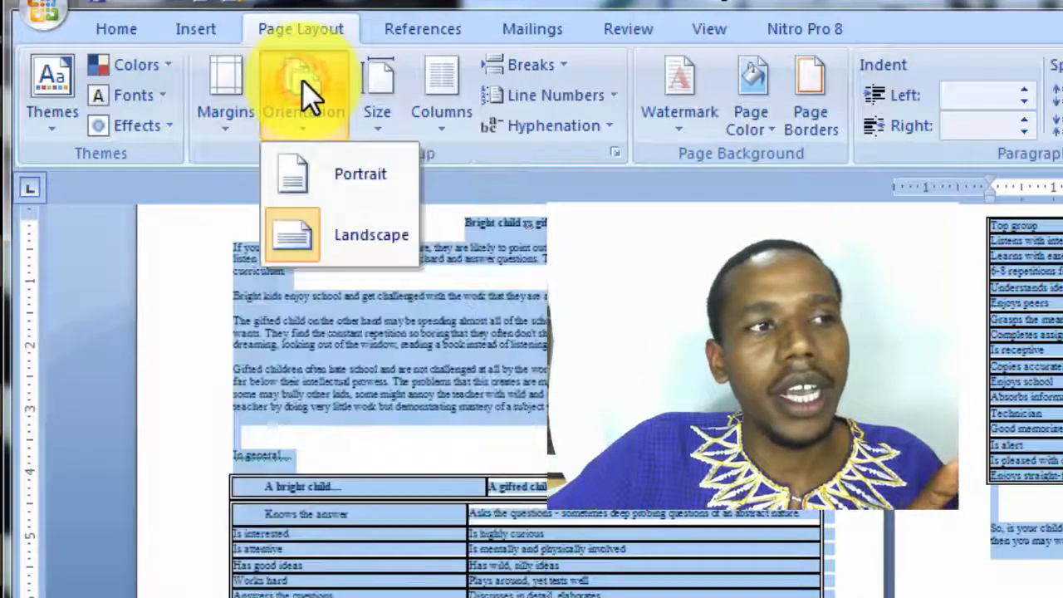
pyautogui.click(365, 79)
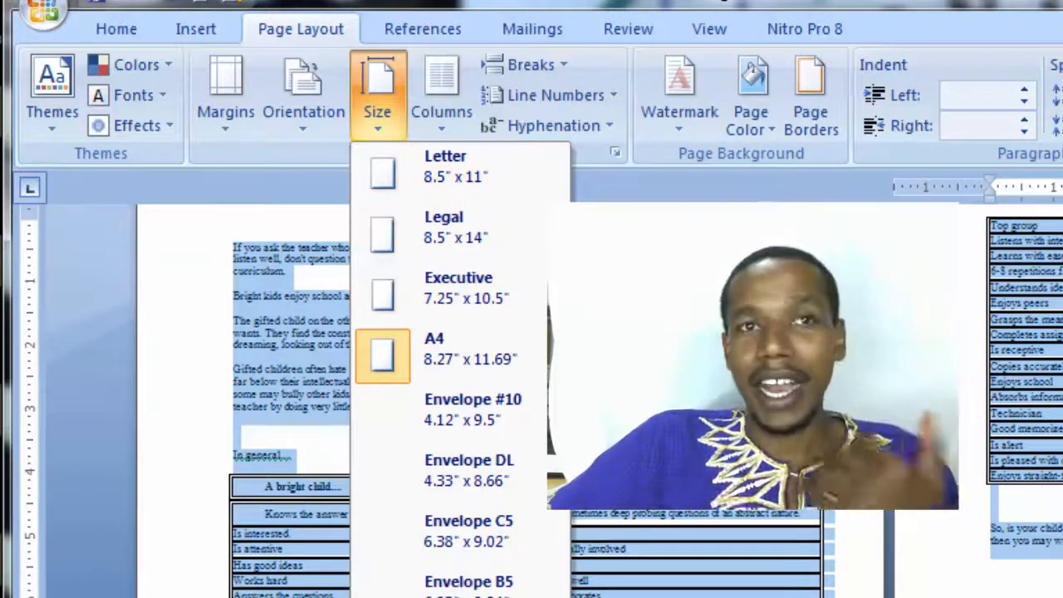
pyautogui.click(747, 357)
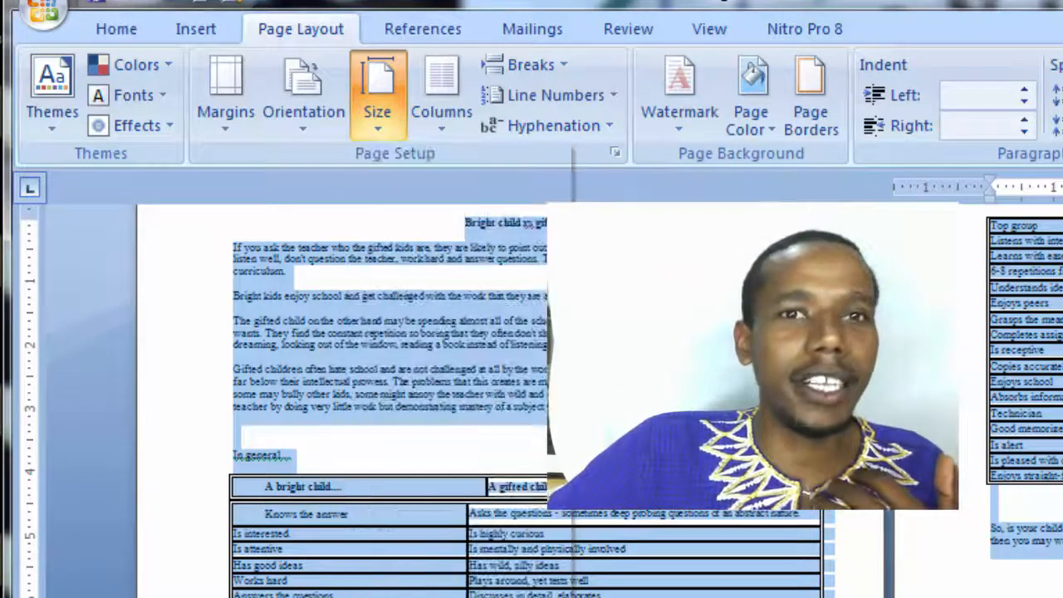
pyautogui.click(747, 357)
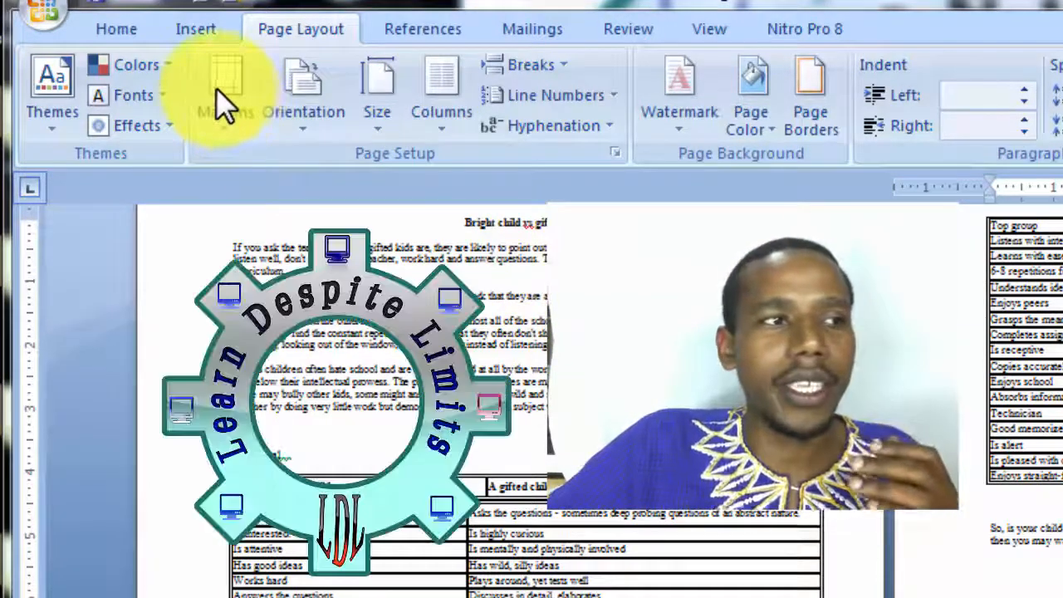
pyautogui.hotkey('ctrl', 'a')
pyautogui.click(217, 86)
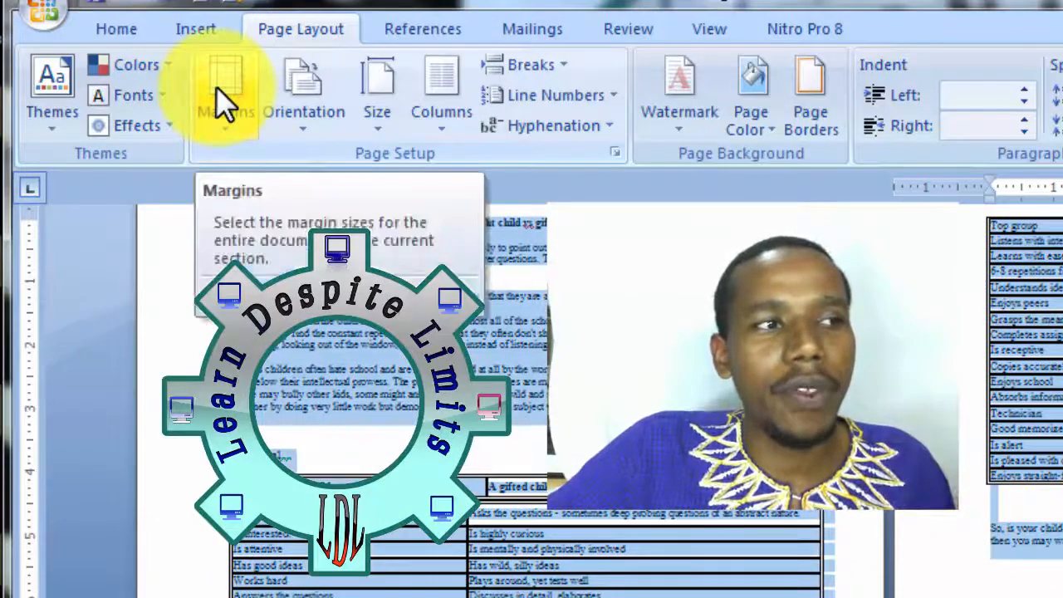